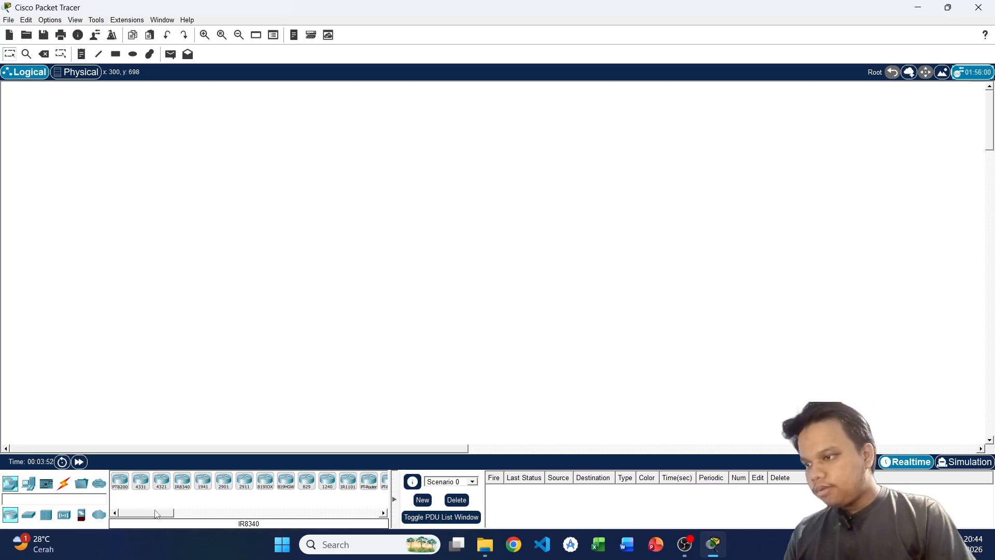
Place two generic Router-PT routers side by side in the upper part of the workspace, level with each other
drag(156, 512, 172, 513)
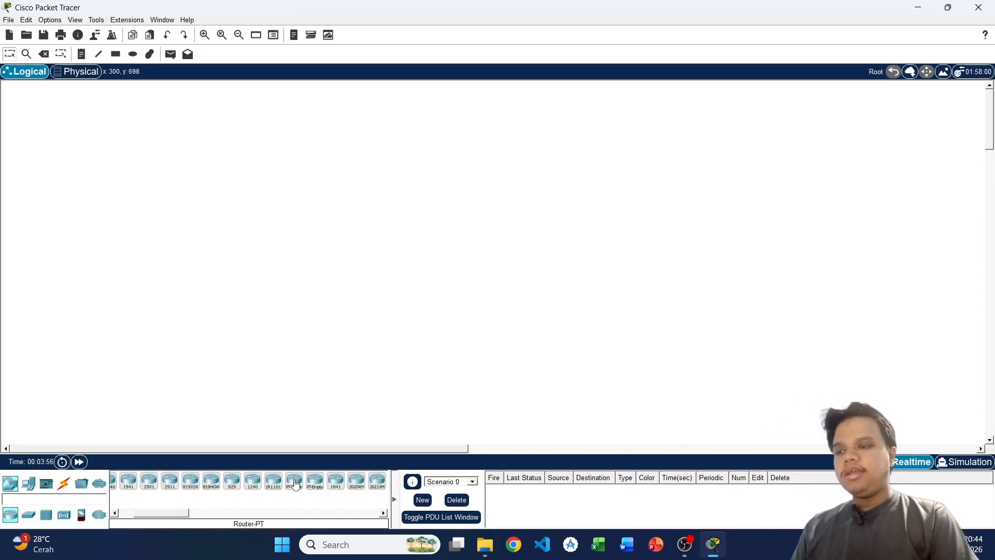
drag(294, 481, 347, 221)
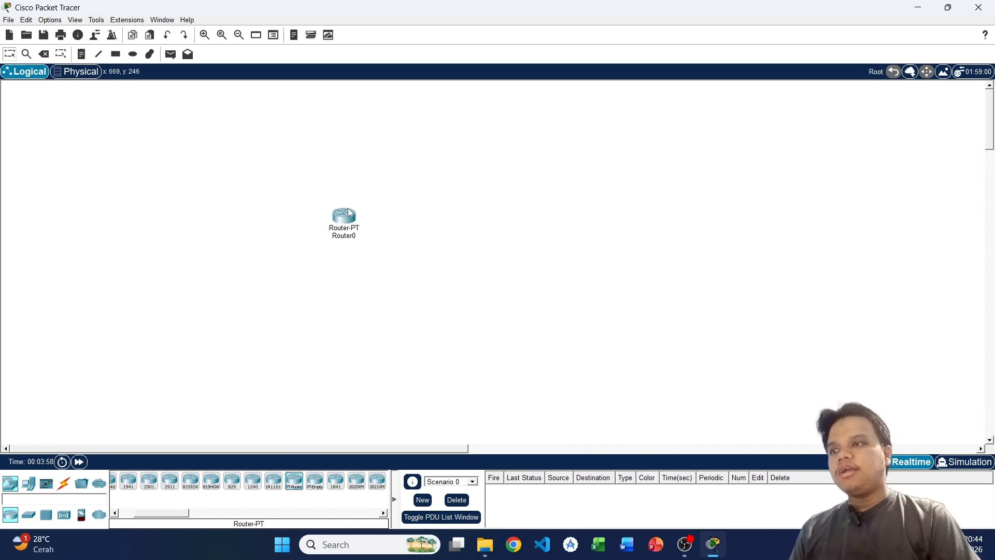
drag(299, 490, 474, 222)
drag(344, 218, 327, 195)
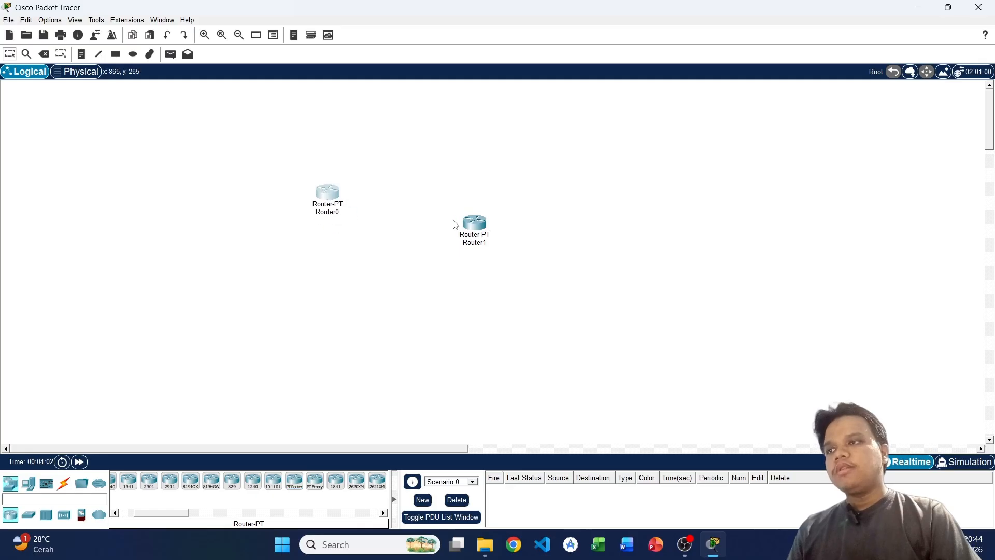
drag(484, 224, 524, 121)
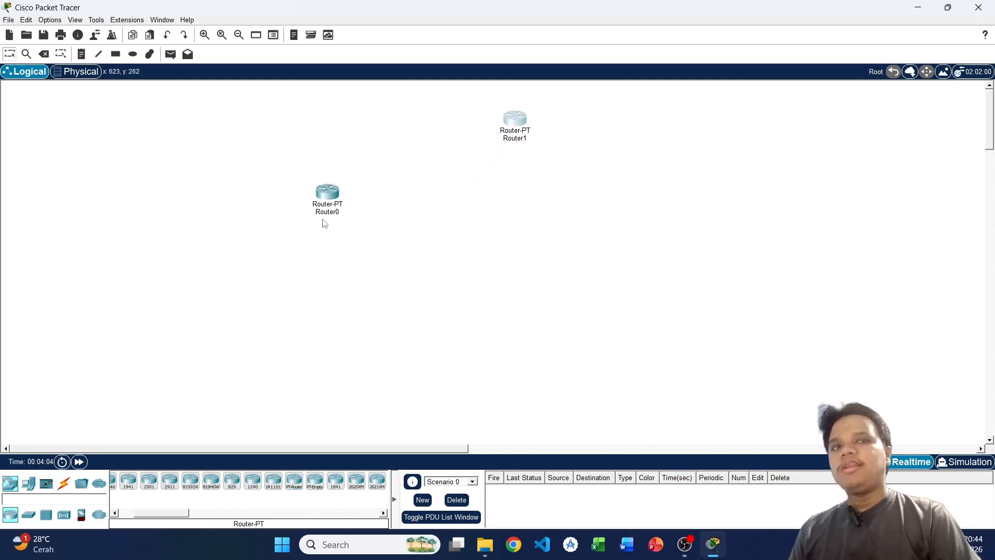
drag(325, 202, 329, 128)
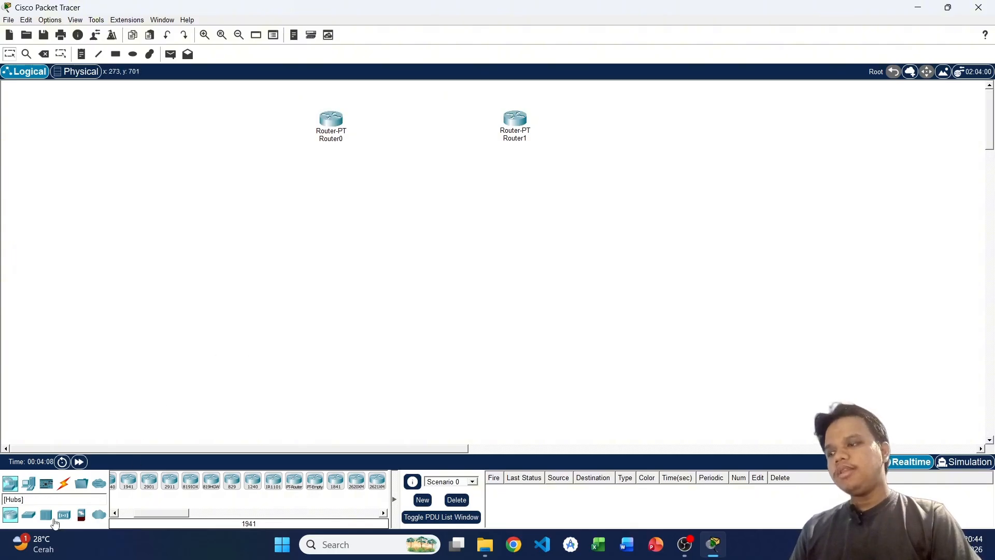
Place two generic Switch-PT switches, one below Router0 and one below Router1
click(28, 514)
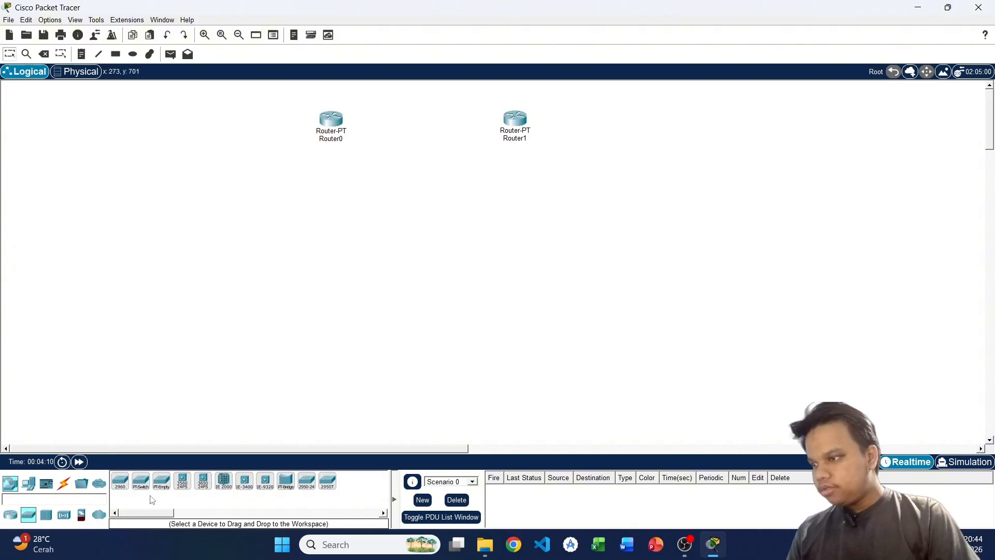
drag(141, 482, 330, 222)
click(329, 218)
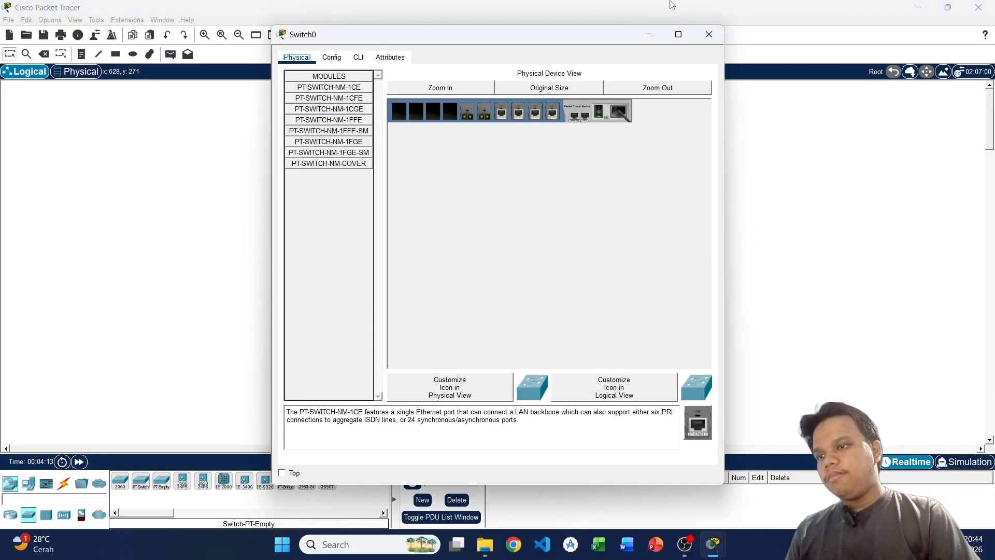
click(709, 34)
click(140, 481)
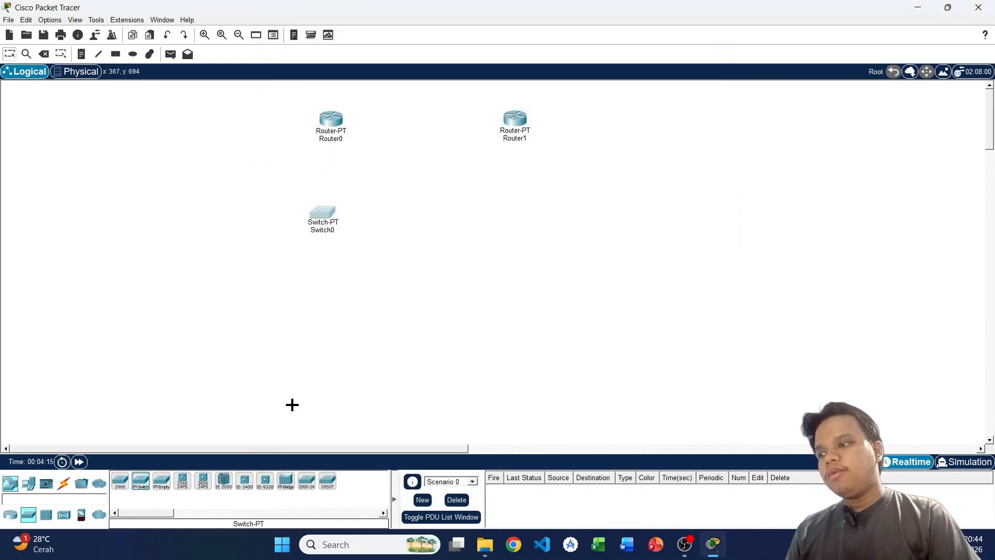
click(513, 217)
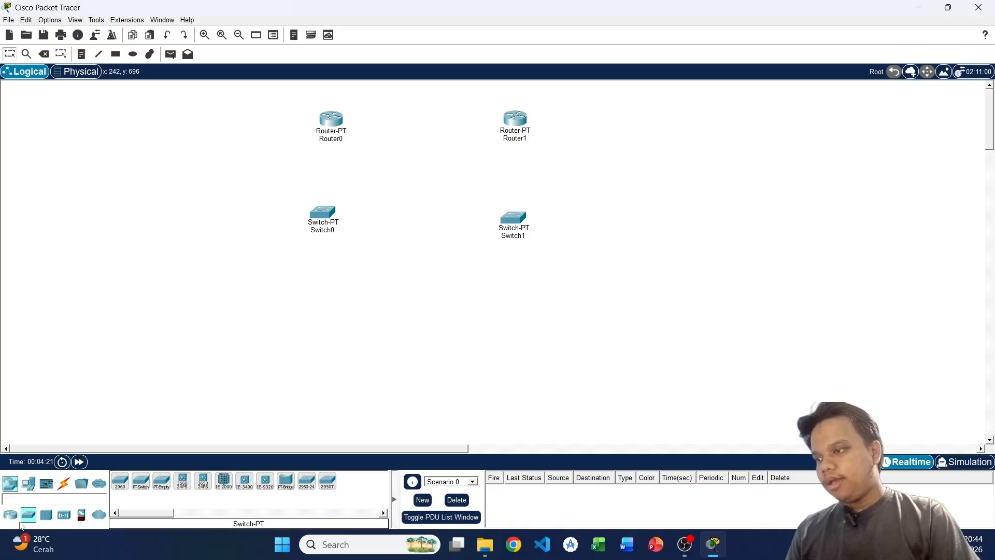
Add a Server-PT end device between the two switches
click(28, 487)
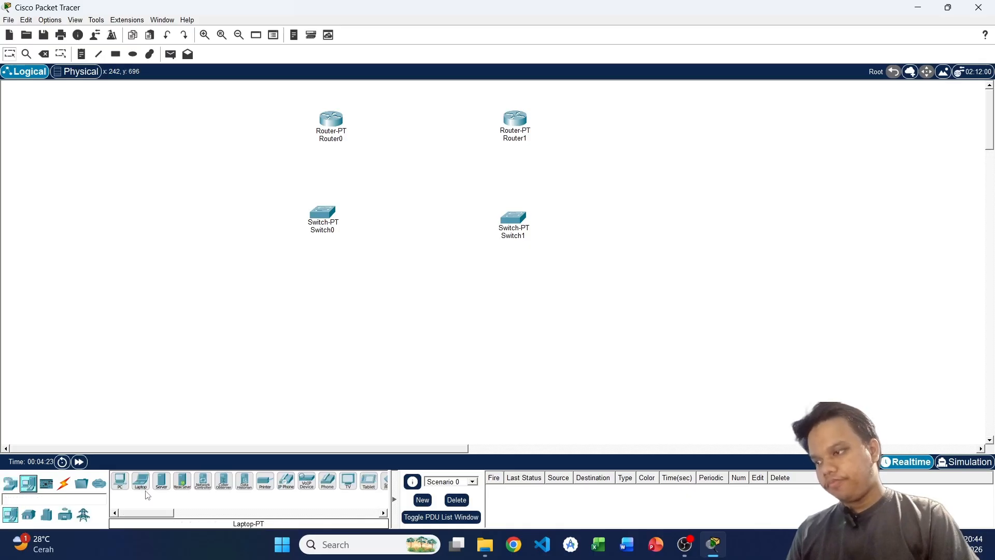
click(162, 480)
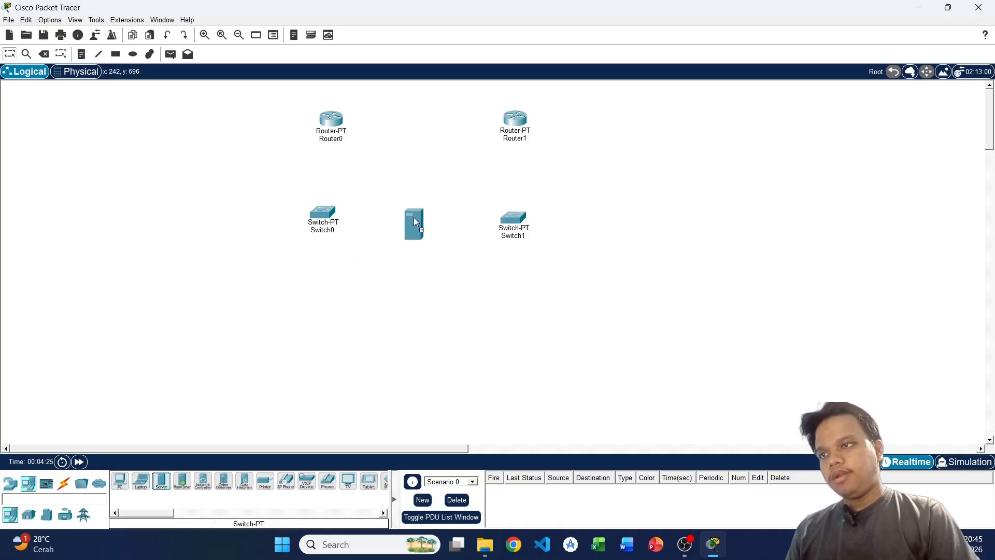
click(415, 222)
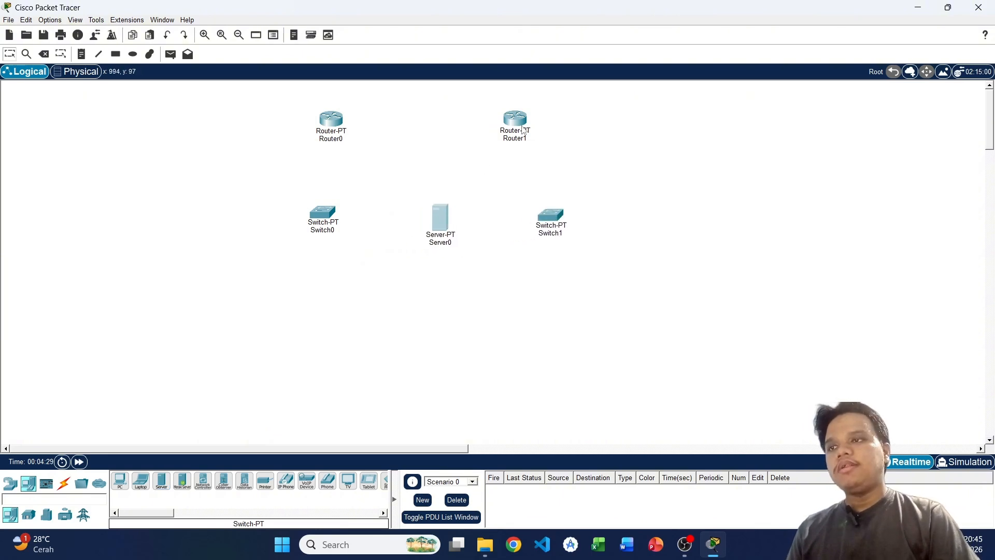
Rearrange Router0, Router1, Switch0 and Server0 so each router sits above its switch with the server centred between the switches
drag(519, 120, 560, 121)
drag(336, 123, 324, 124)
drag(321, 219, 315, 224)
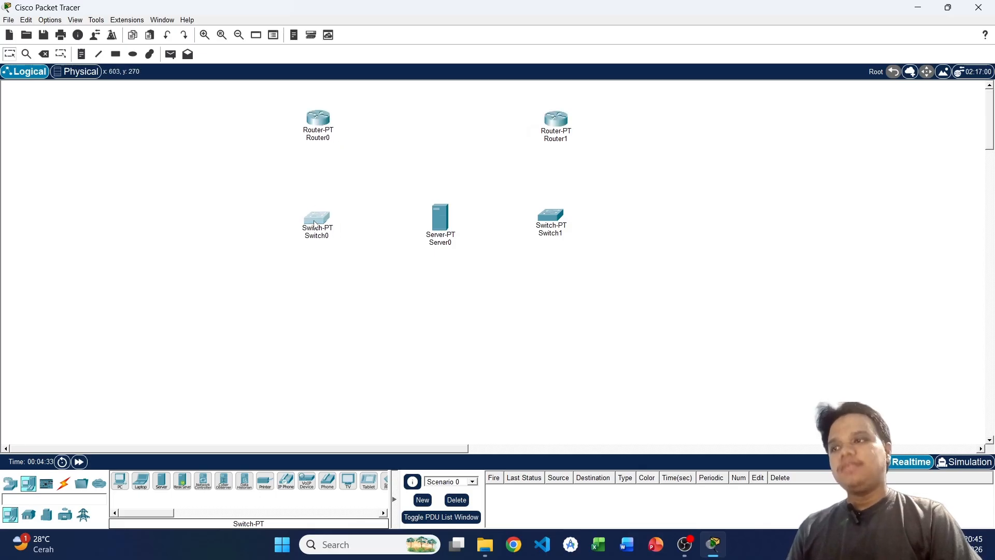
drag(438, 217, 428, 216)
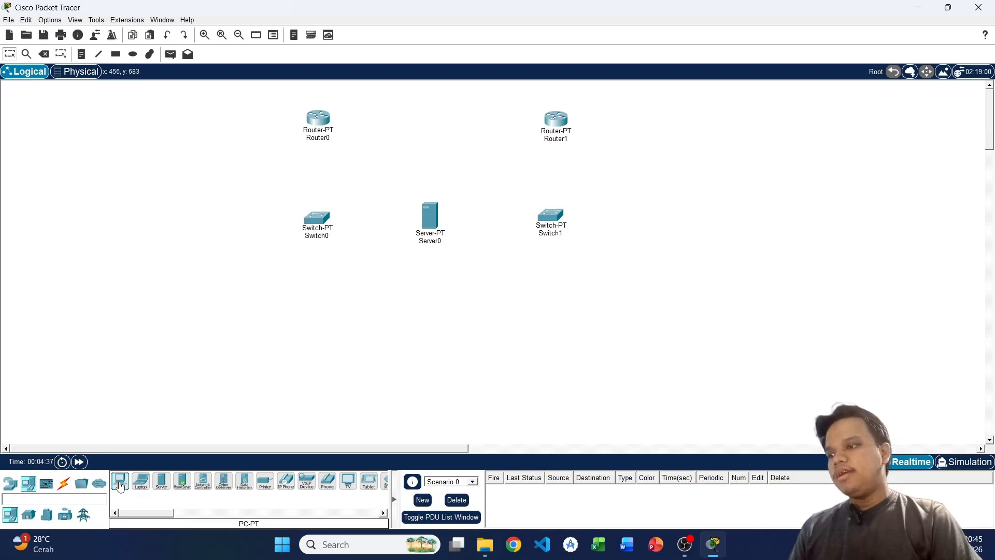
Place four PC-PT computers along the lower part of the workspace, two below each switch
drag(120, 487, 219, 337)
click(232, 326)
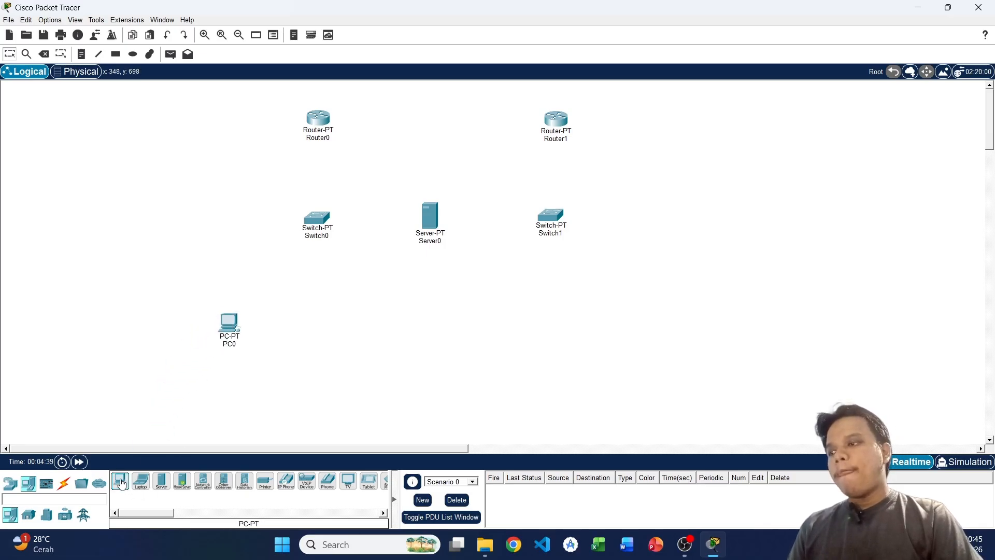
click(318, 336)
click(516, 346)
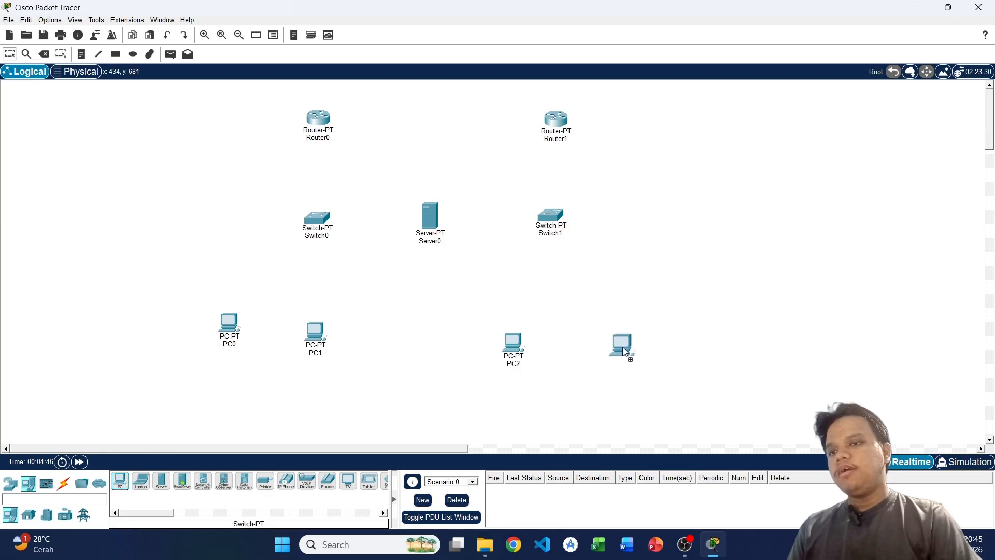
click(628, 351)
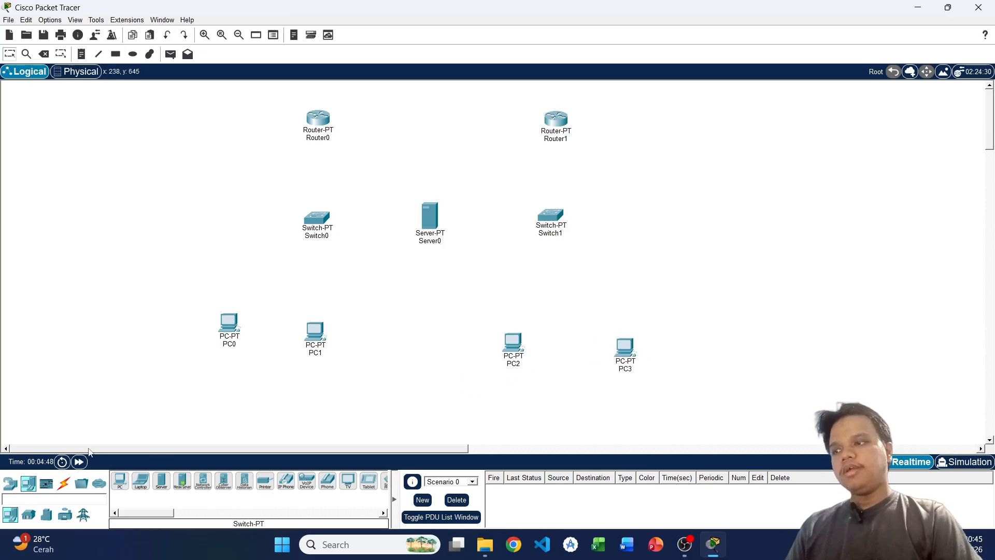
Connect FastEthernet0/0 on Router0 to FastEthernet0/0 on Router1 with a Copper Cross-Over cable
click(64, 492)
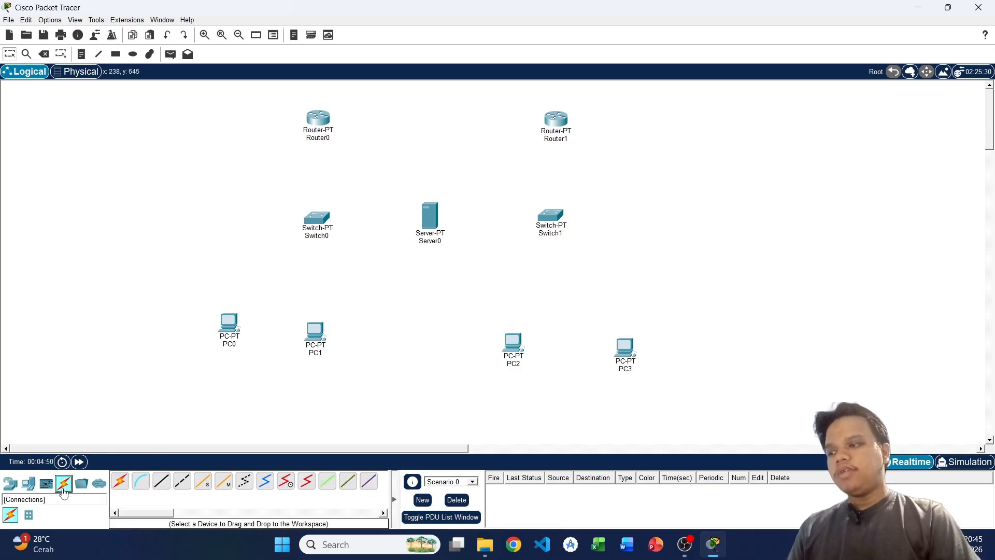
click(180, 487)
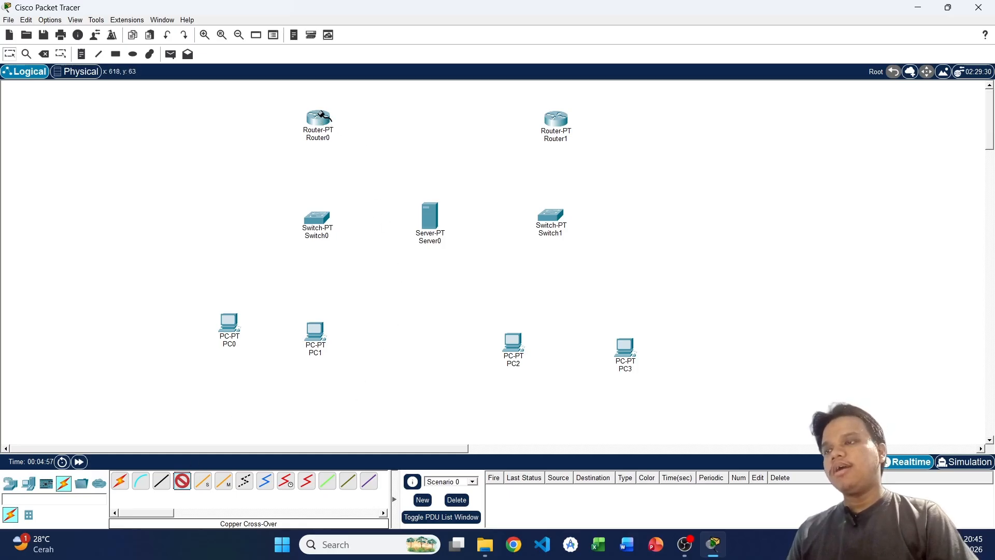
click(316, 119)
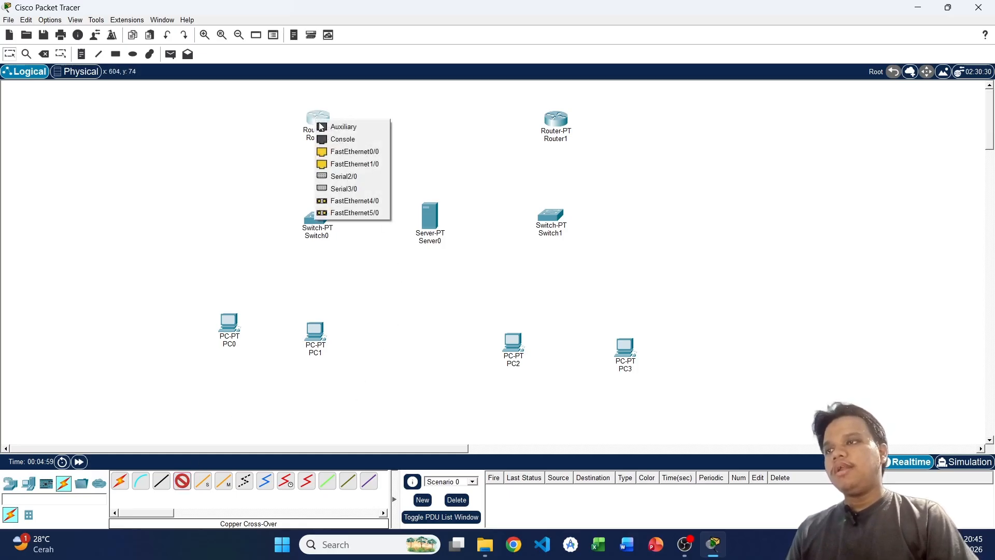
click(348, 151)
click(558, 122)
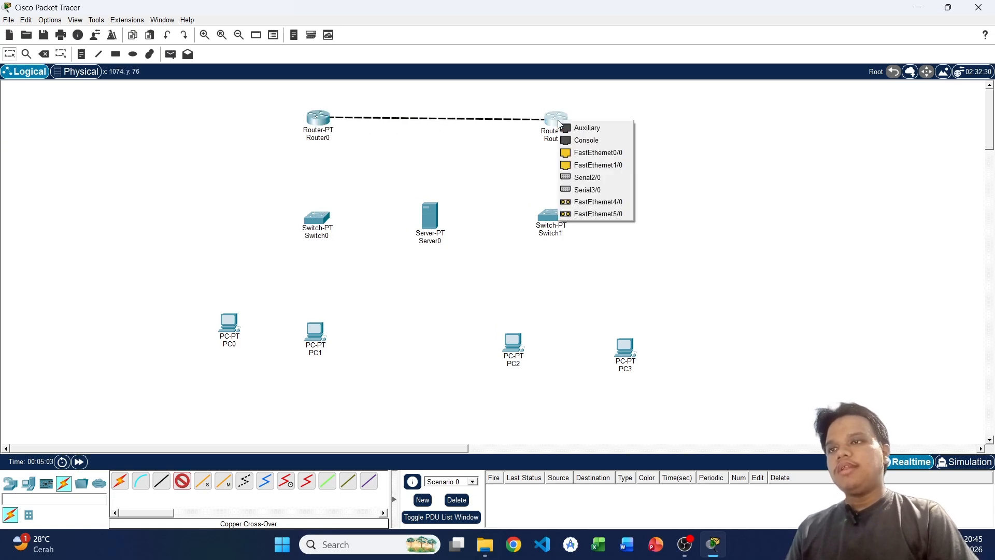
click(584, 153)
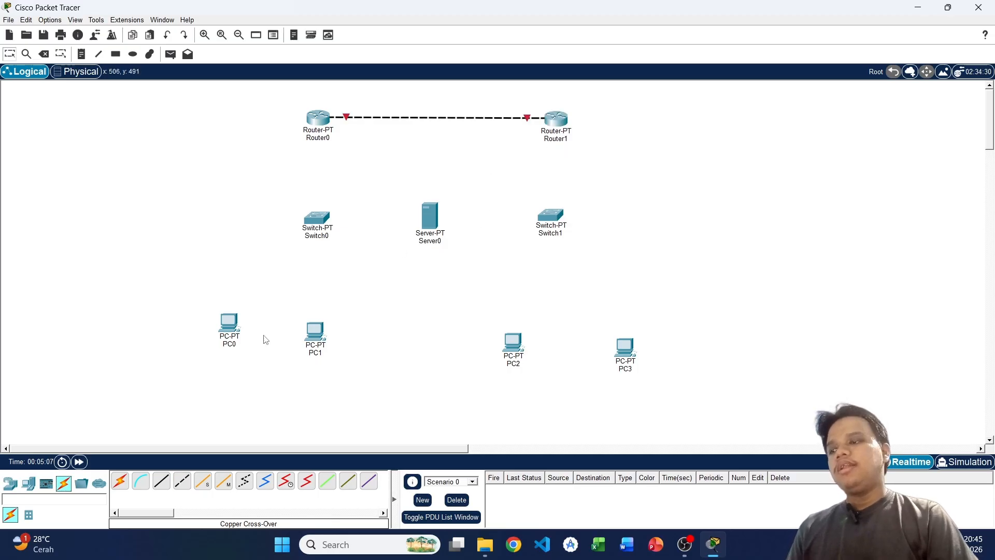
Connect Router0 to FastEthernet0/1 on Switch0 with a Copper Straight-Through cable
click(162, 489)
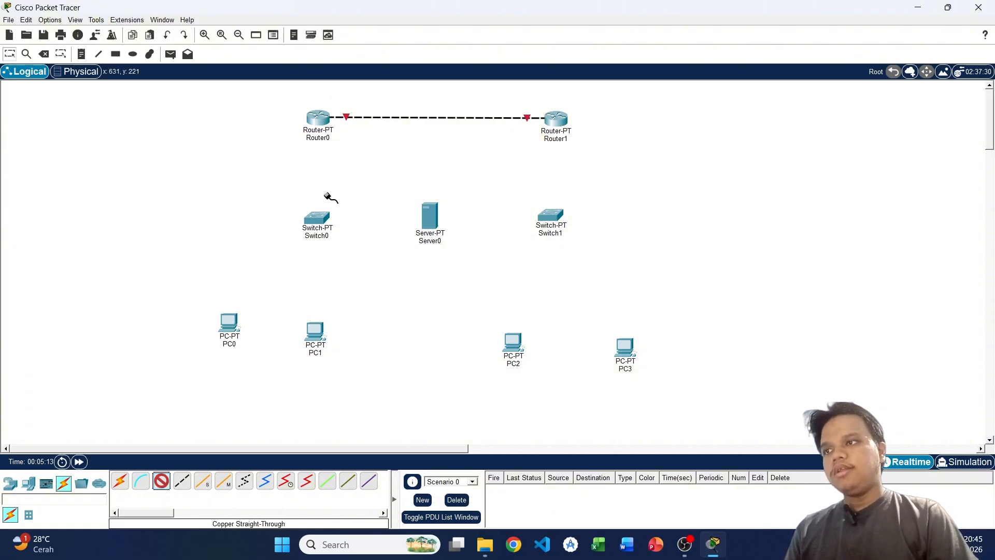
click(319, 118)
click(352, 131)
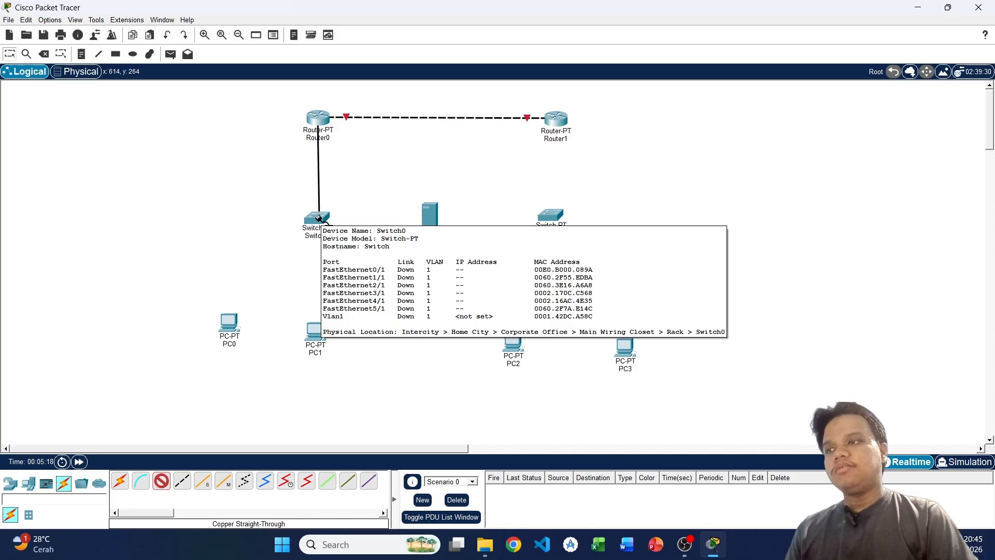
click(319, 218)
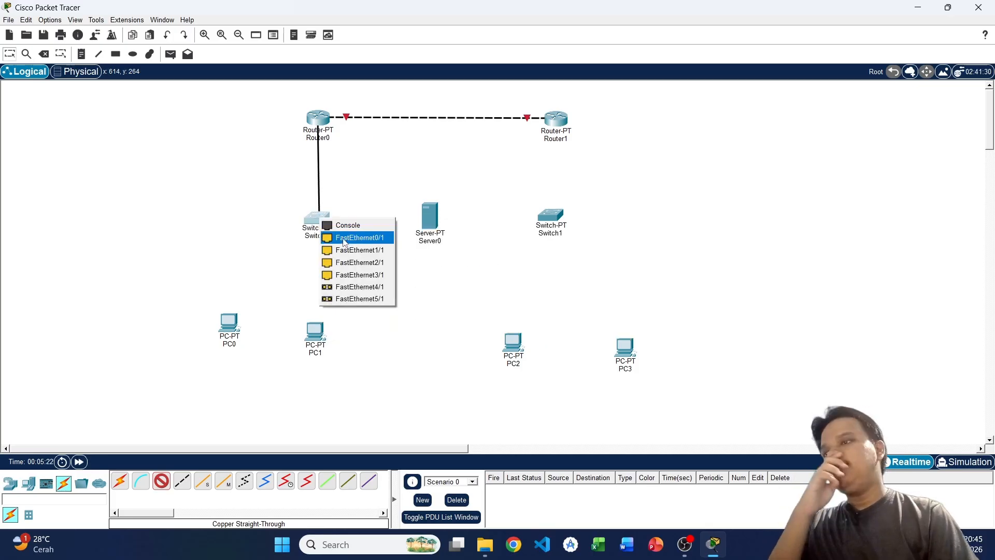
click(343, 238)
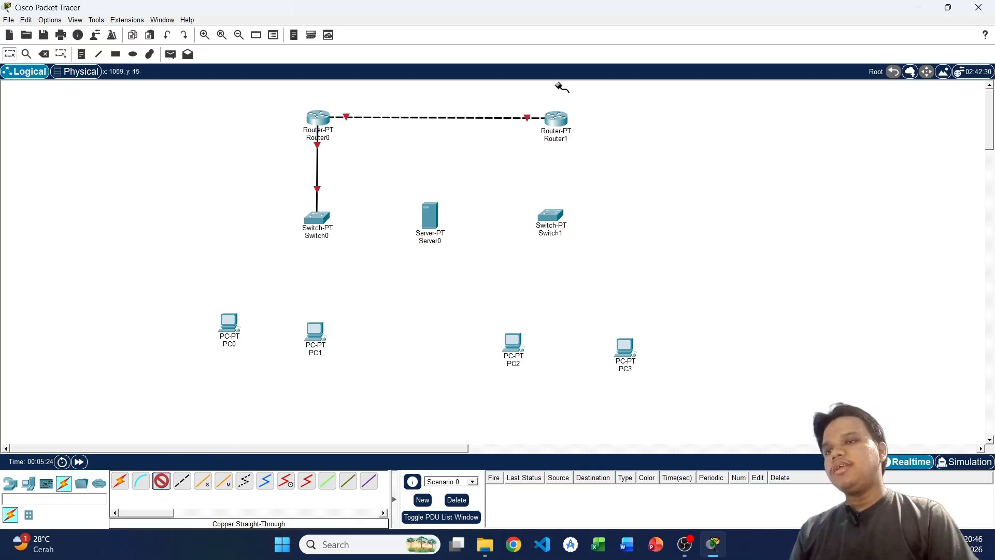
Connect FastEthernet1/0 on Router1 to FastEthernet0/1 on Switch1 with a Copper Straight-Through cable
click(556, 119)
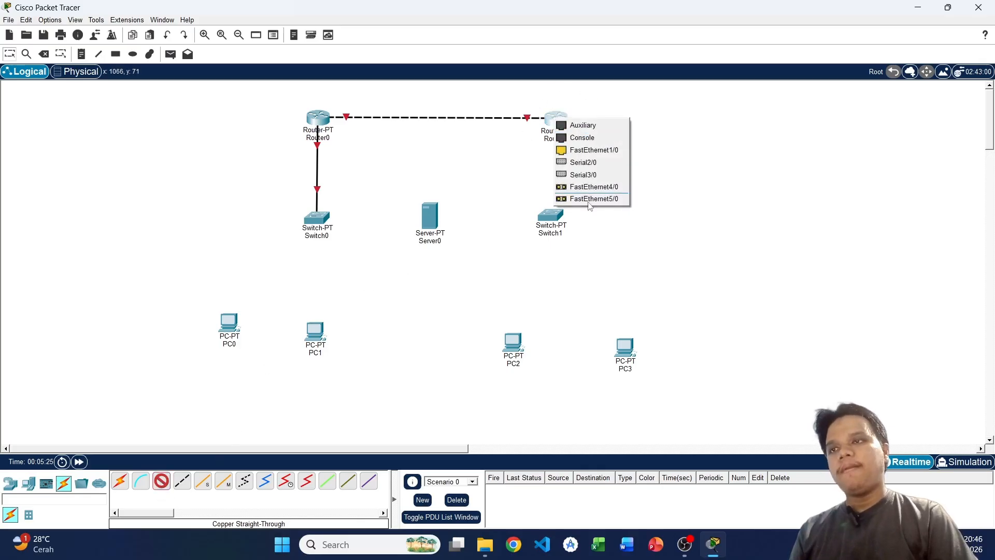
click(596, 151)
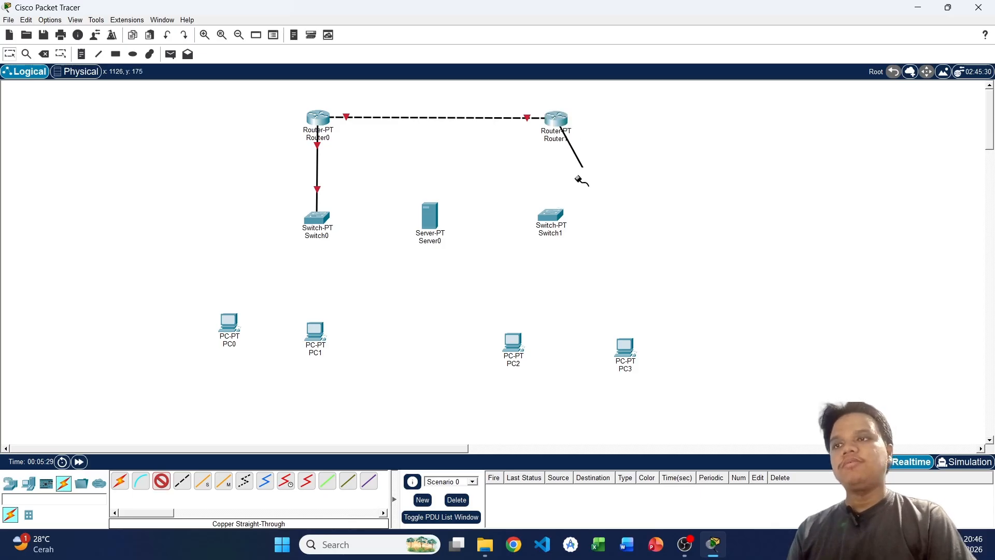
click(551, 215)
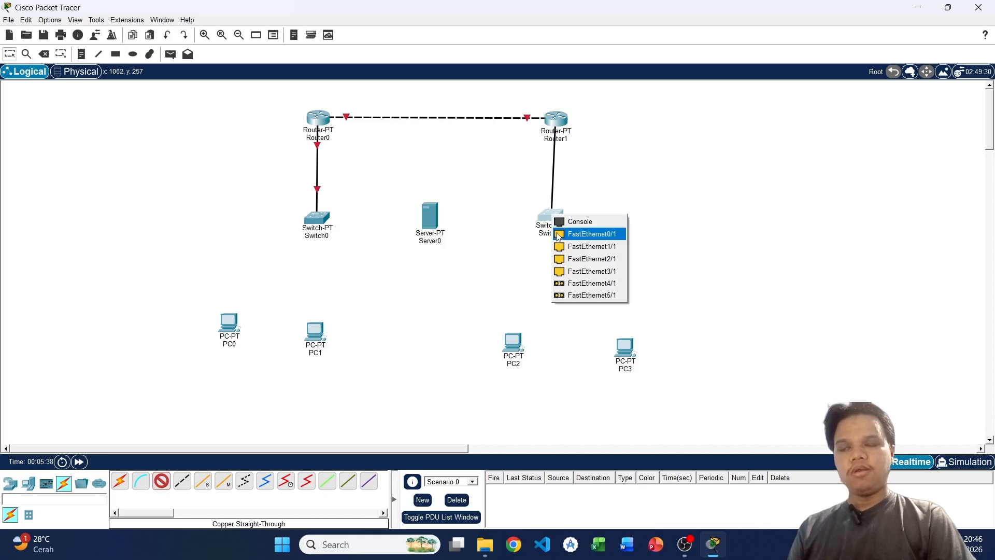
click(570, 234)
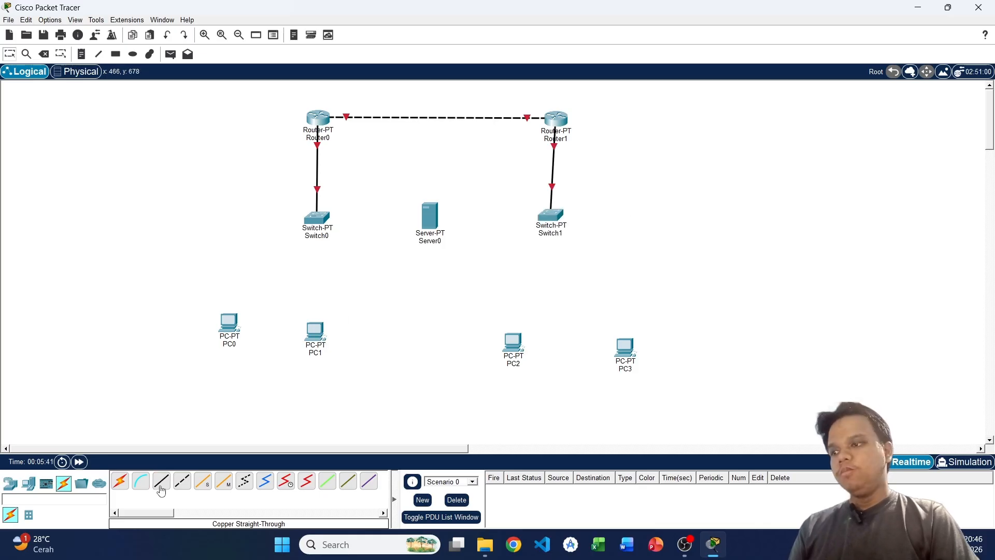
Connect Switch0 to Server0 and to PC0 with Copper Straight-Through cables
click(318, 221)
click(358, 240)
click(431, 219)
click(465, 227)
click(161, 481)
click(317, 218)
click(356, 239)
click(229, 324)
click(264, 366)
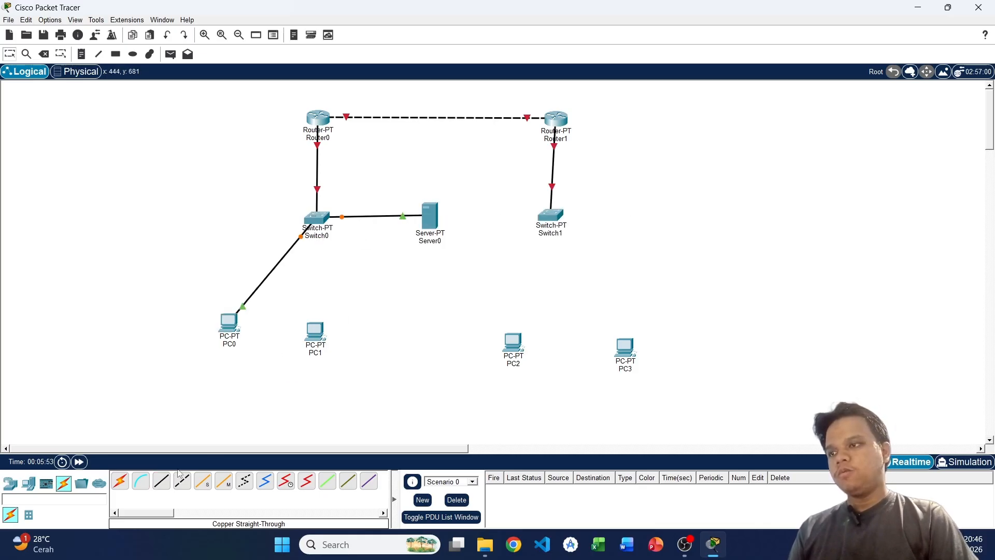
Connect Switch1 to PC2, and its FastEthernet2/1 port to PC3, with Copper Straight-Through cables
click(549, 212)
click(574, 240)
click(515, 341)
click(549, 385)
click(162, 481)
click(551, 213)
click(585, 233)
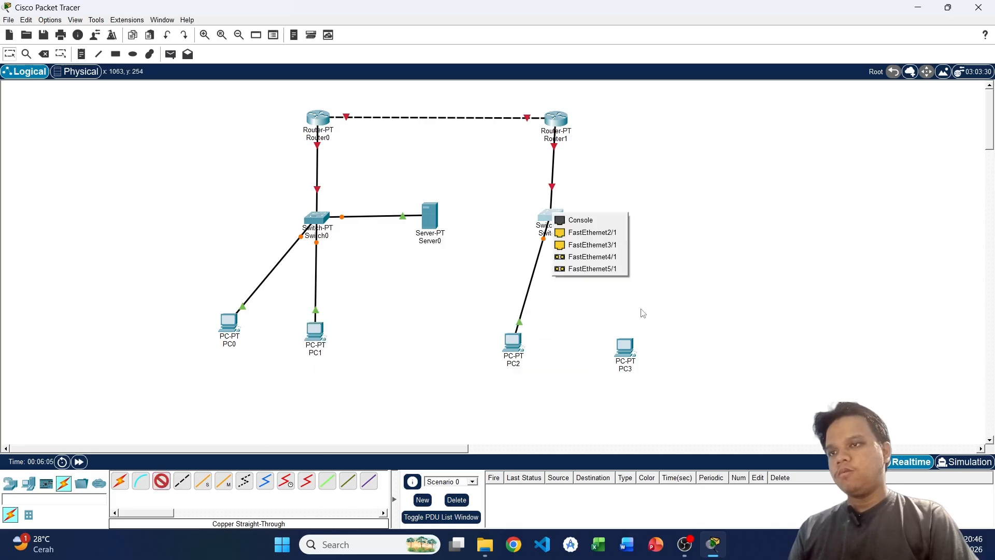
click(627, 348)
Tidy the topology by levelling PC3 with PC2 and shifting Server0 slightly down beside Switch0
drag(629, 350, 627, 340)
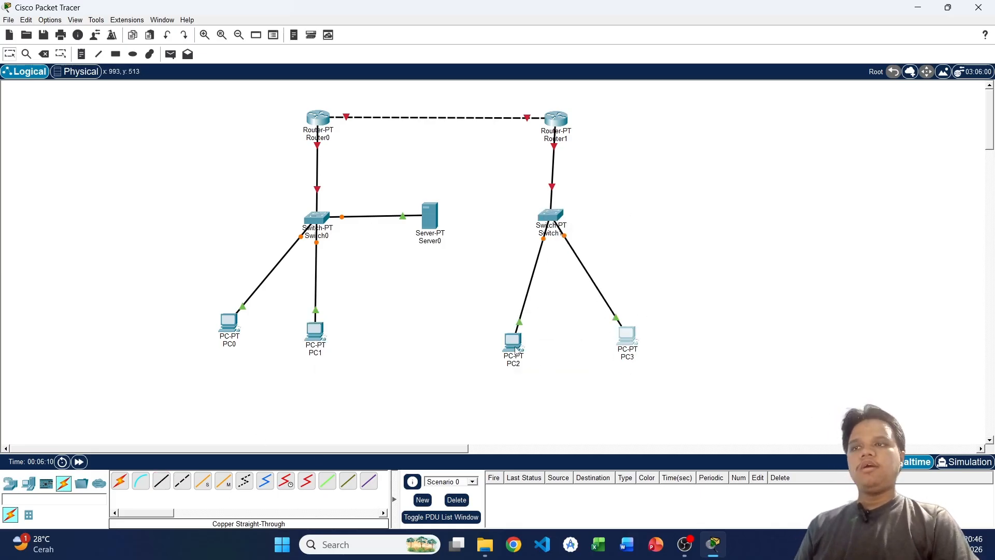
drag(516, 350, 509, 344)
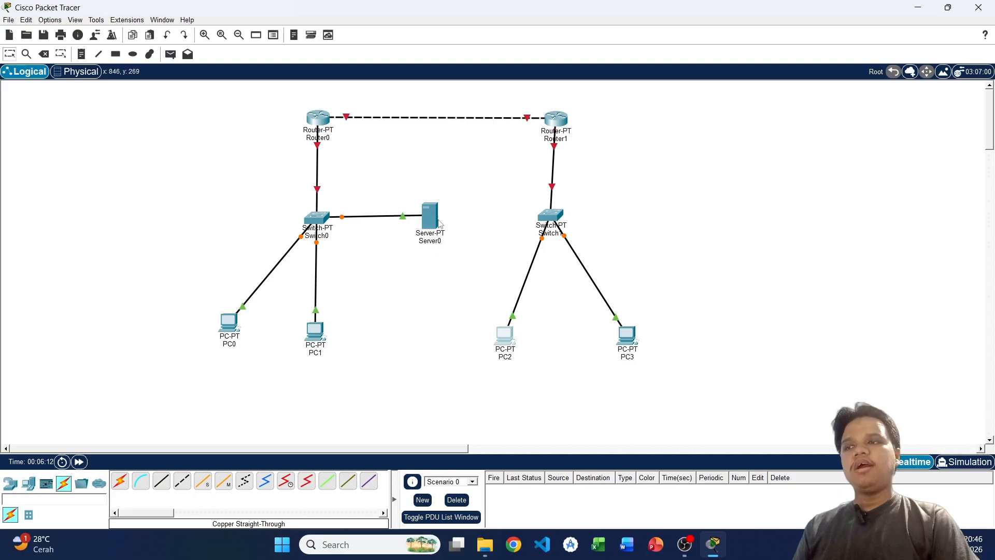
drag(440, 223, 439, 228)
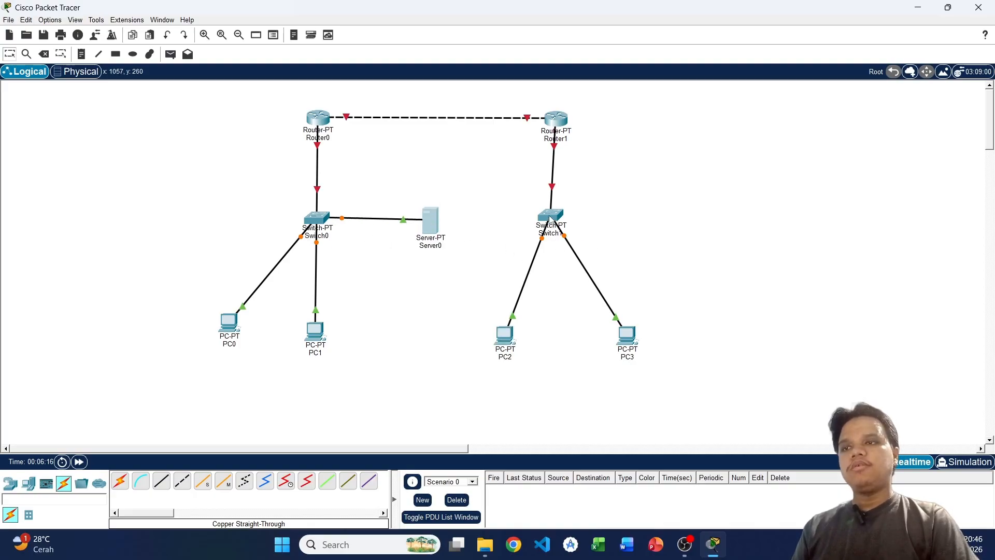
Tidy the topology by moving Switch1 and Router1 into vertical alignment and nudging Router0 slightly up and to the left
drag(552, 222, 568, 216)
drag(554, 122, 571, 121)
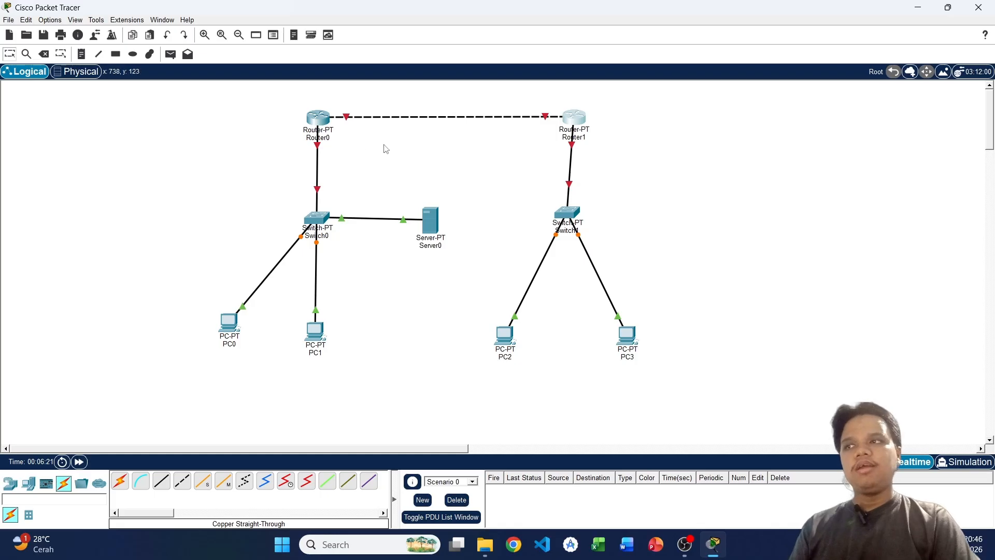
drag(575, 119, 568, 119)
click(518, 170)
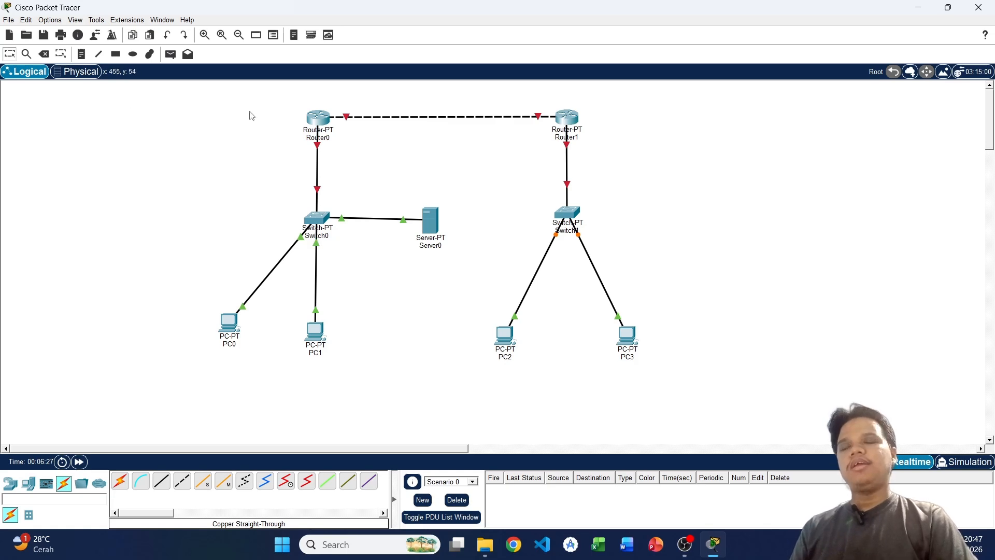
drag(331, 123, 326, 119)
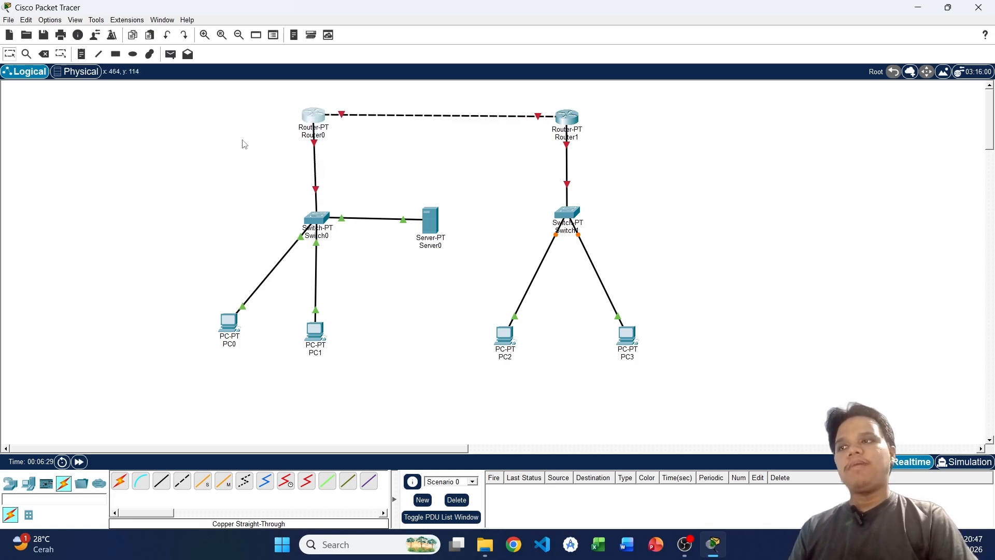
Add the address notes 192.168.30.2 above Server0 and 192.168.30.1 beside Switch0
click(82, 56)
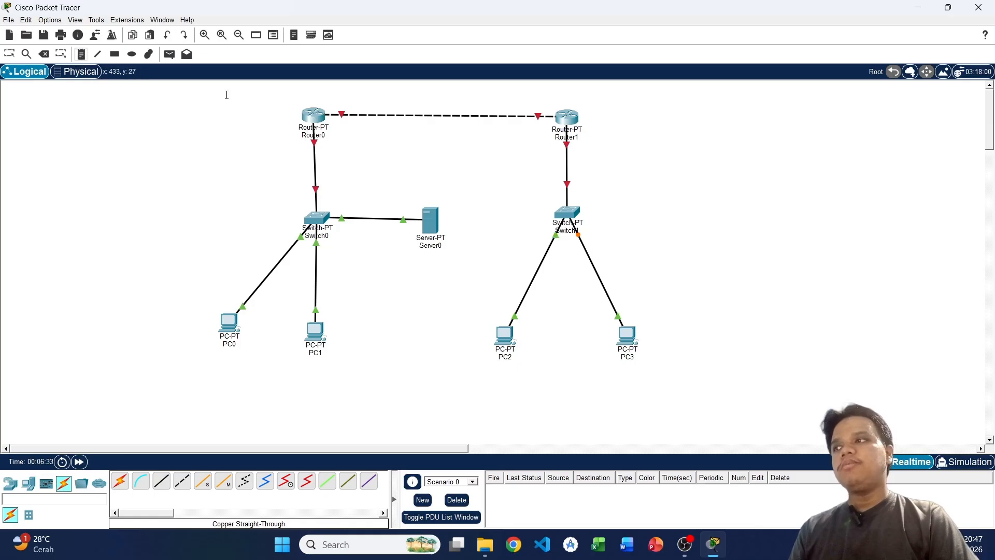
click(417, 192)
text(19)
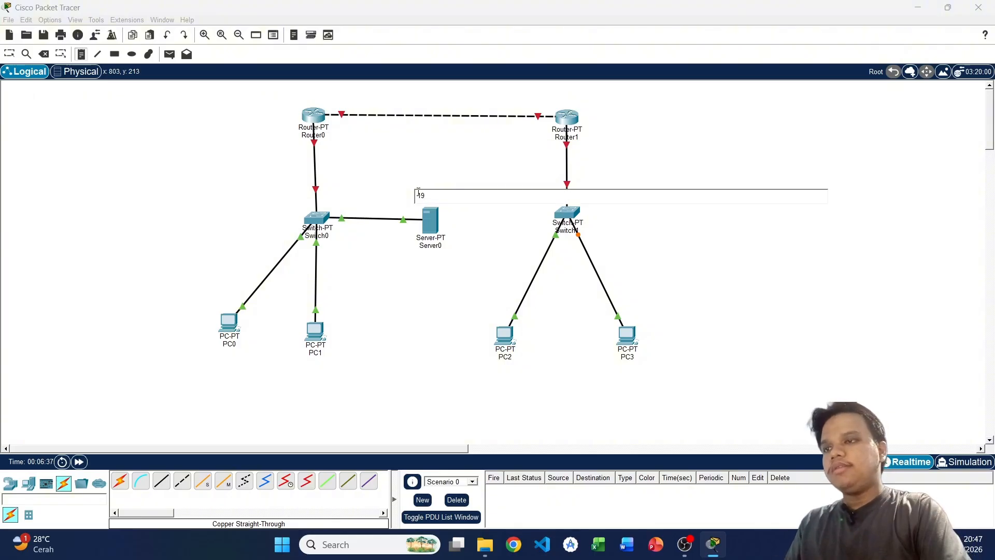
text(2.168.30.2)
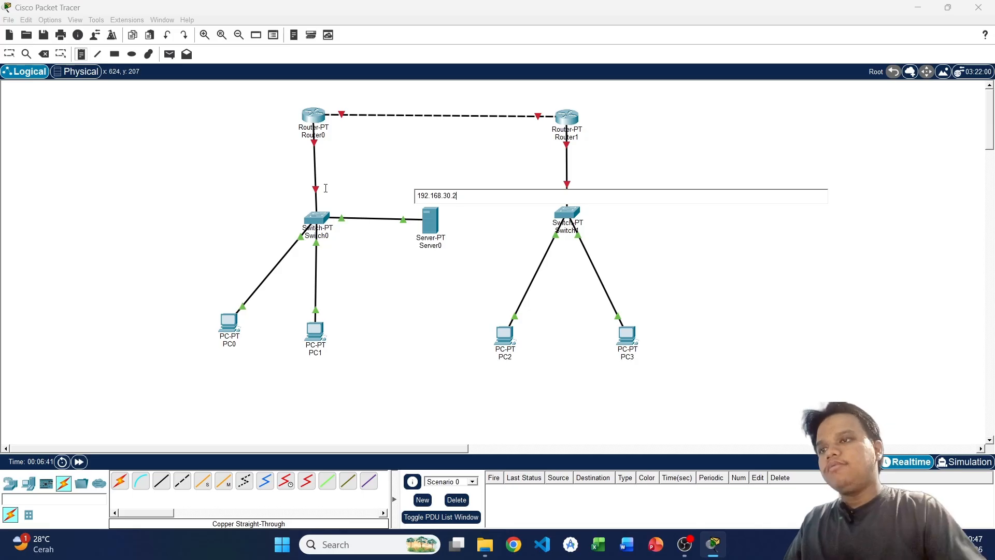
click(324, 200)
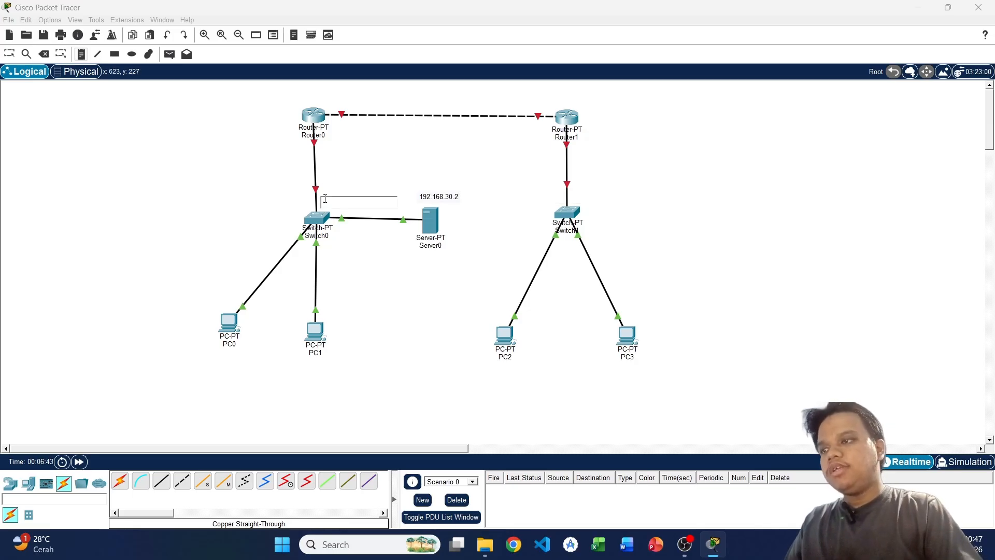
text(192.168.30.1)
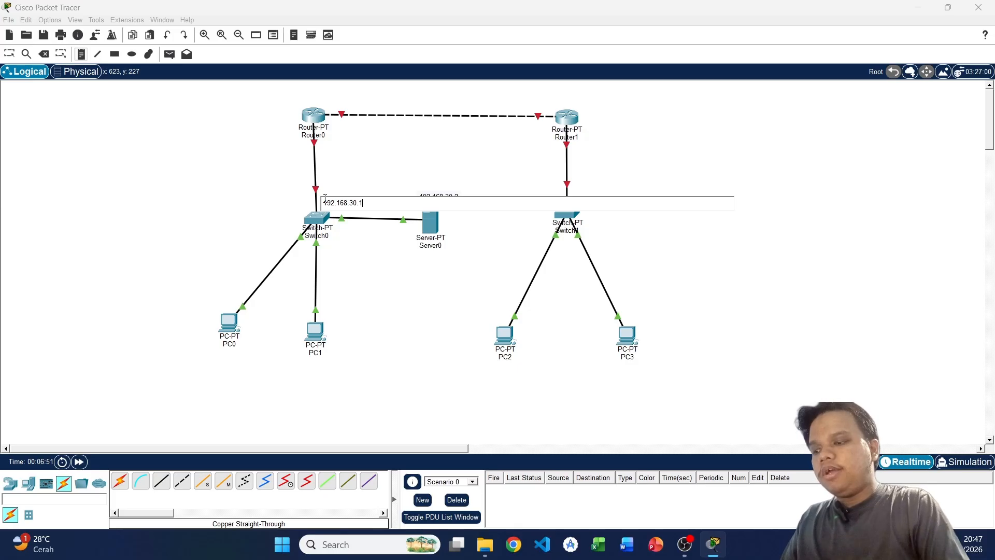
Add the address notes 192.168.30.3 beneath PC0 and 192.168.30.4 beneath PC1
click(218, 357)
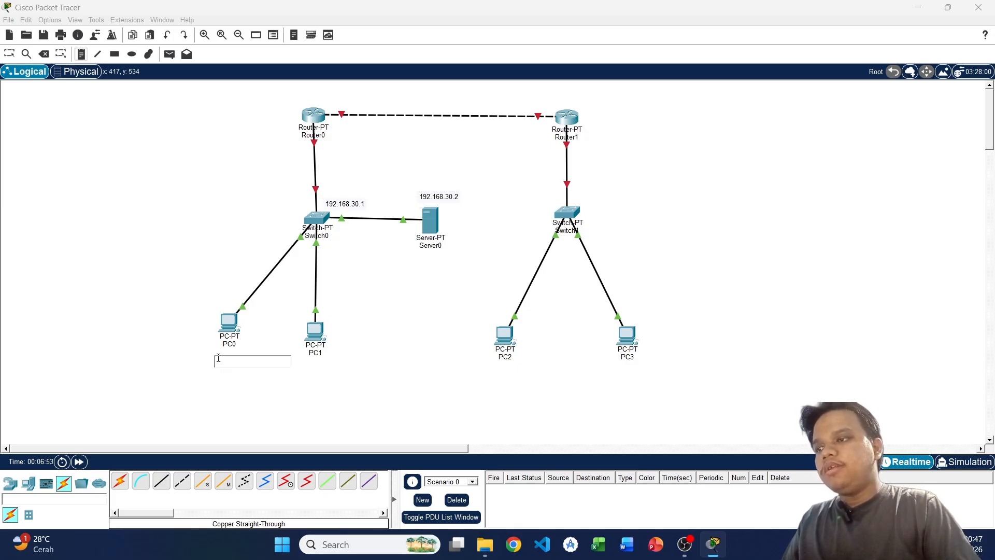
text(192.168.30.3)
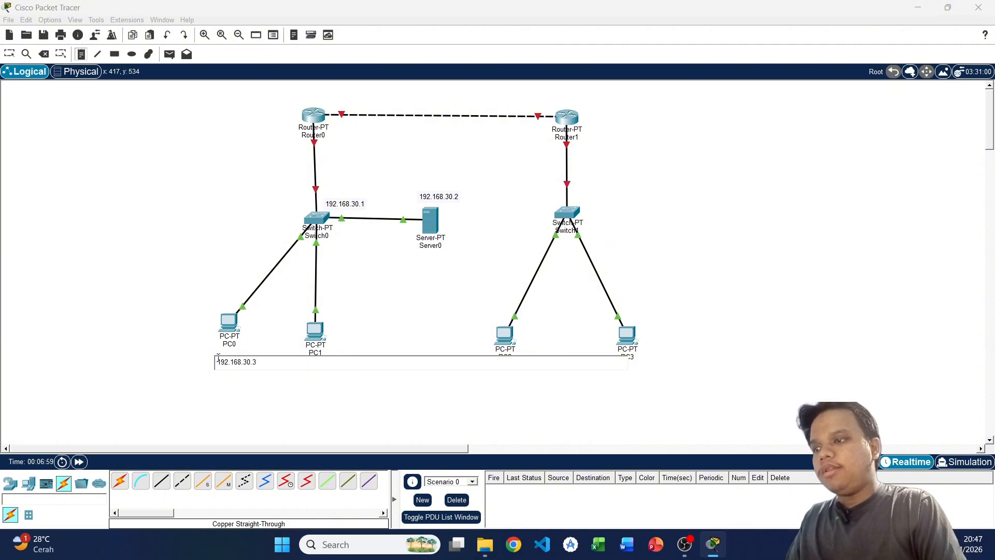
key(ctrl+a)
key(ctrl+c)
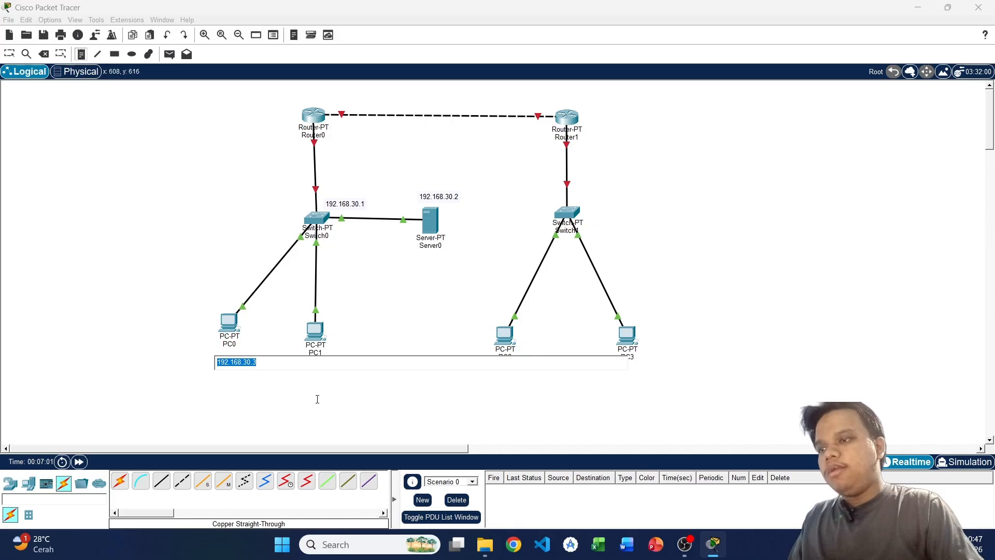
click(318, 384)
key(ctrl+v)
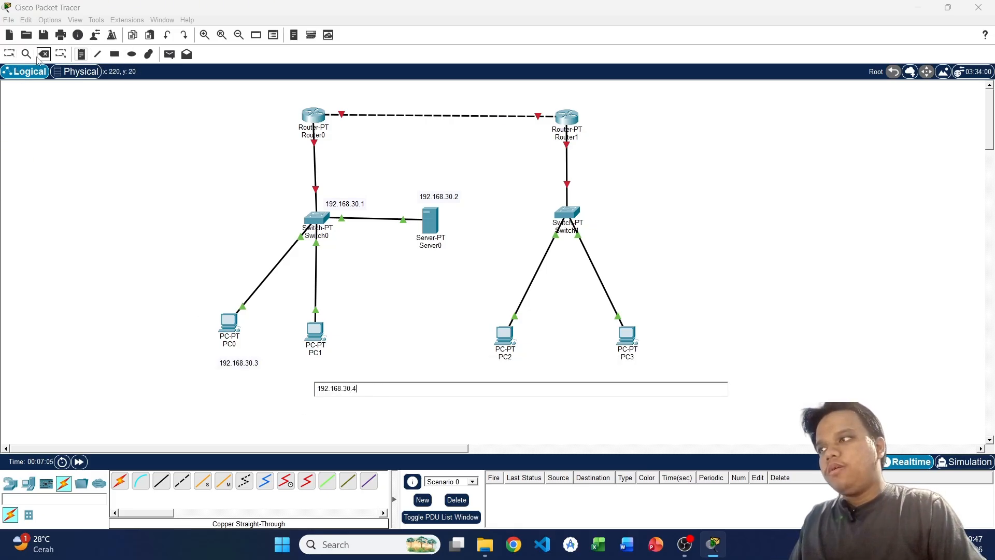
click(16, 56)
drag(355, 389, 333, 371)
Add the address notes 192.168.40.1 beside Switch1 and 192.168.40.2 beneath PC2
click(81, 54)
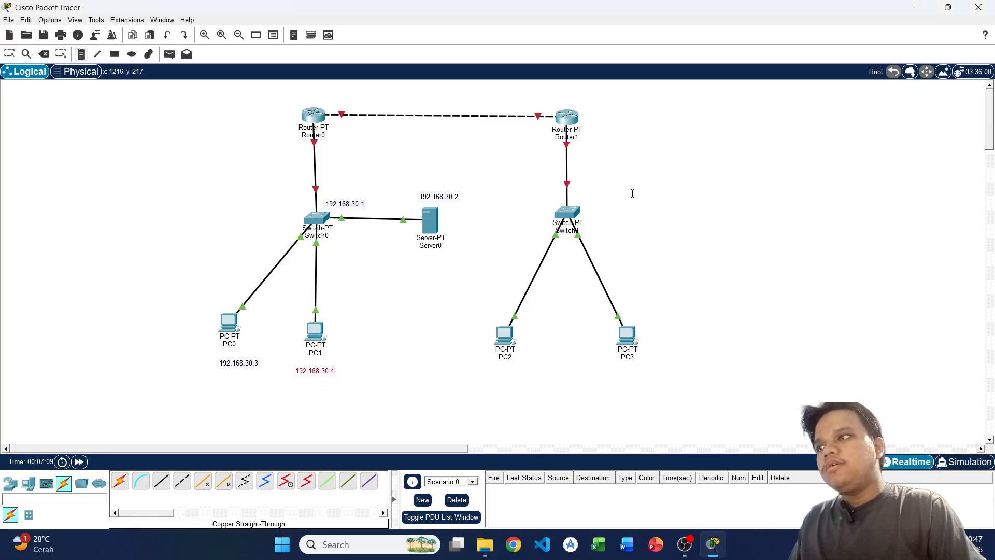
click(599, 209)
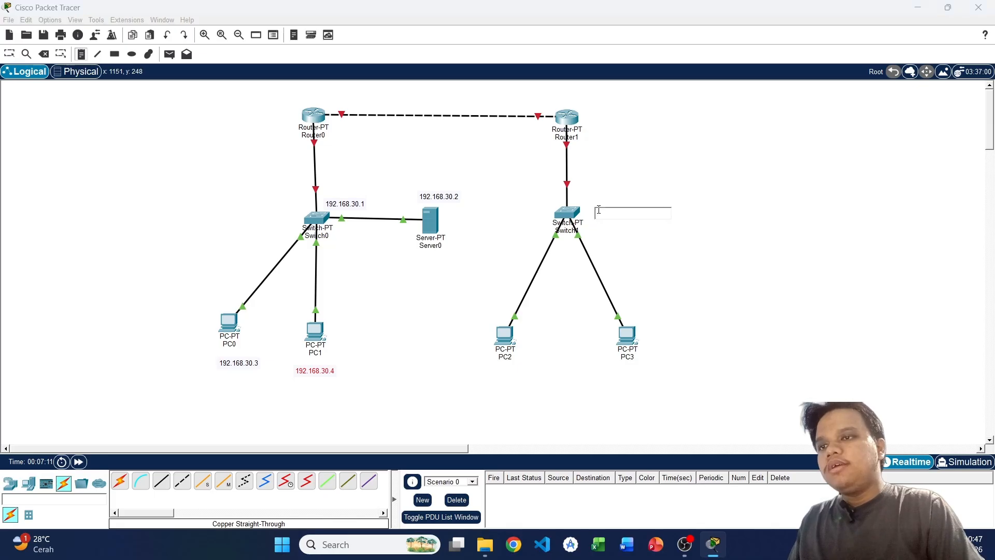
text(192.168.40.1)
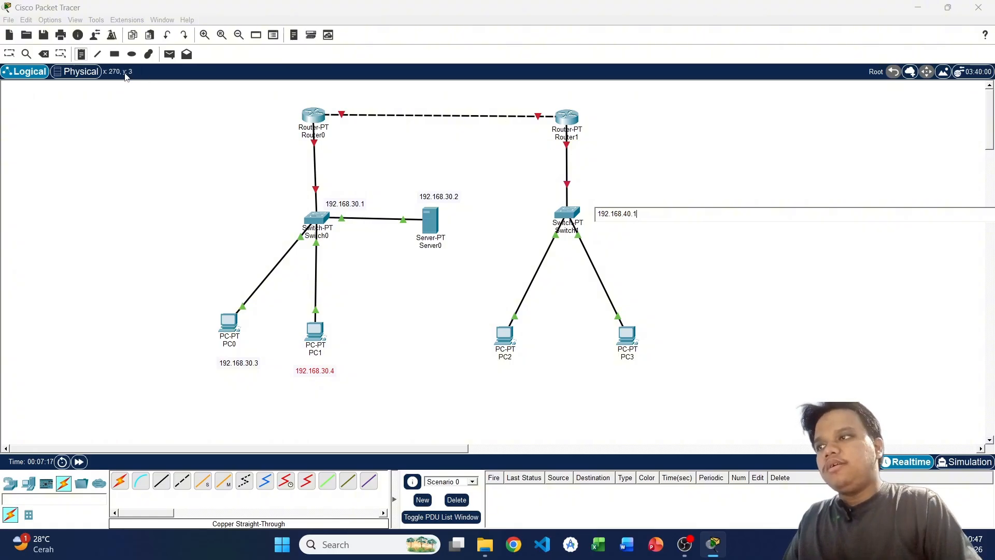
click(493, 369)
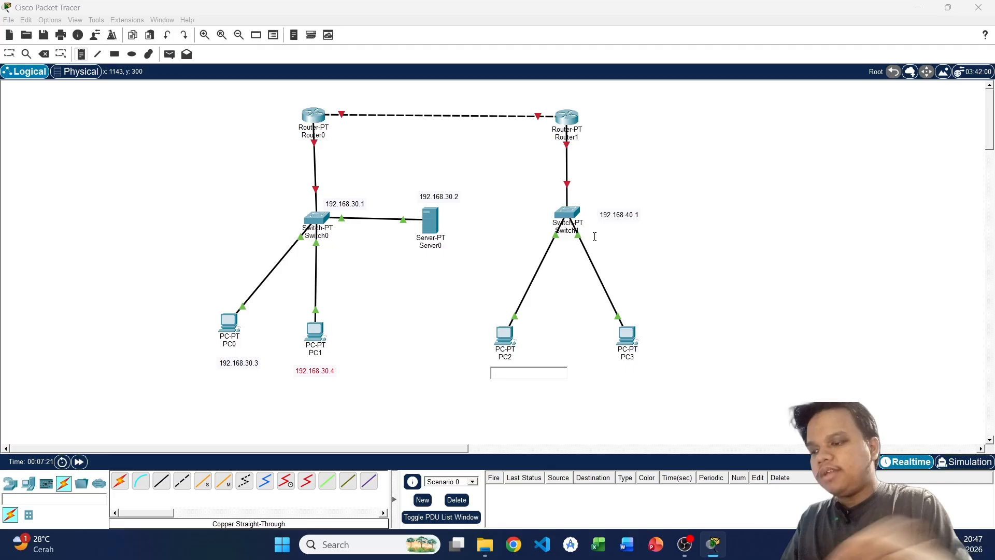
key(ctrl+v)
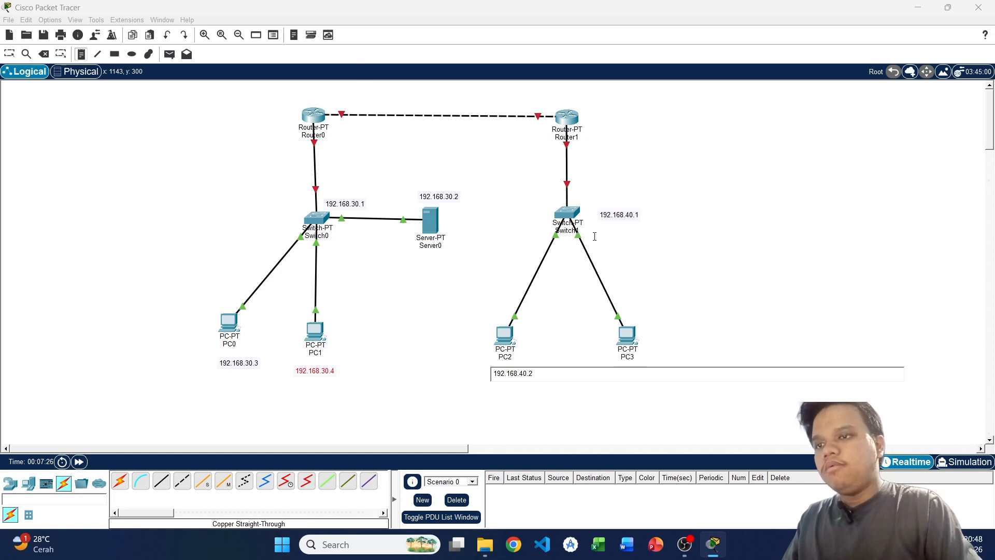
Add the address note 192.168.40.3 for PC3 and place it directly beneath that PC
click(658, 349)
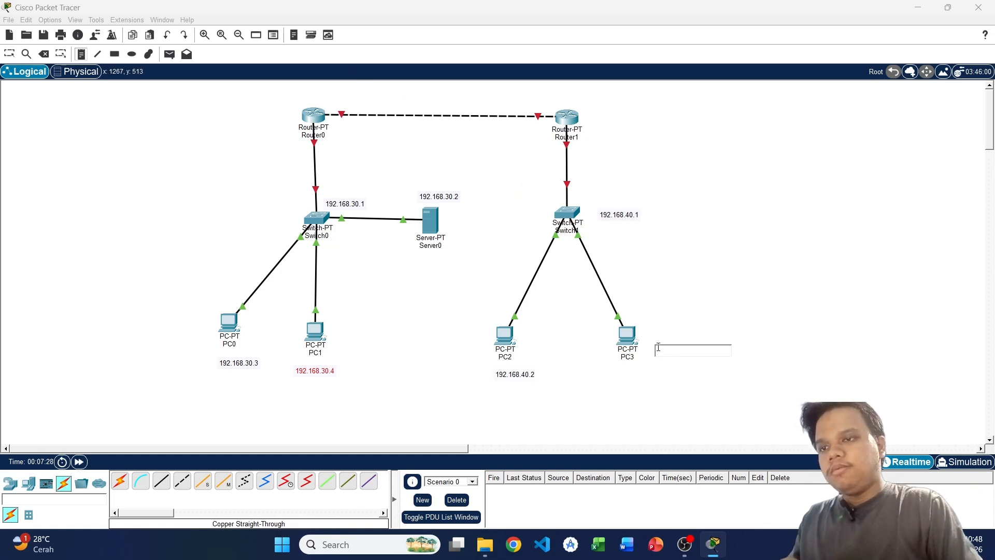
key(ctrl+v)
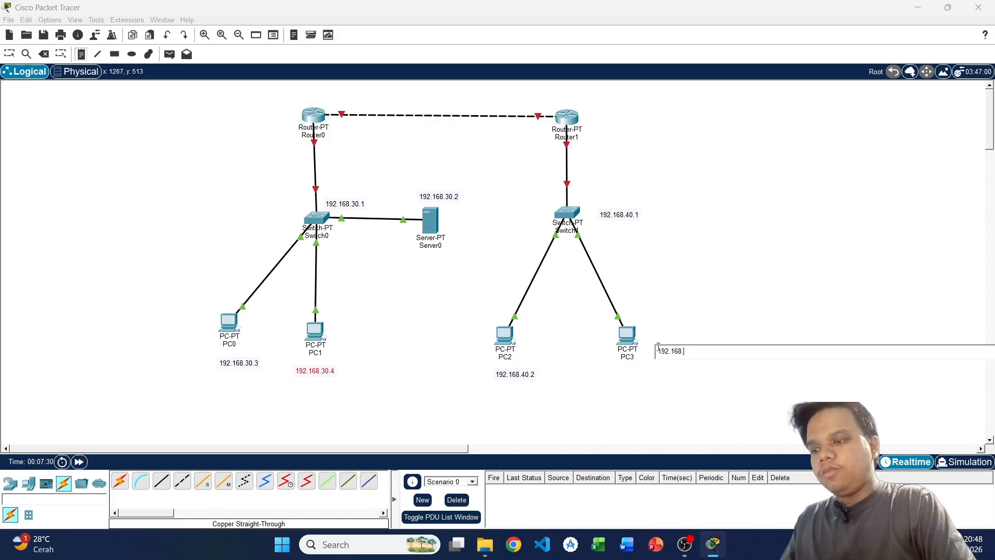
text(40.3)
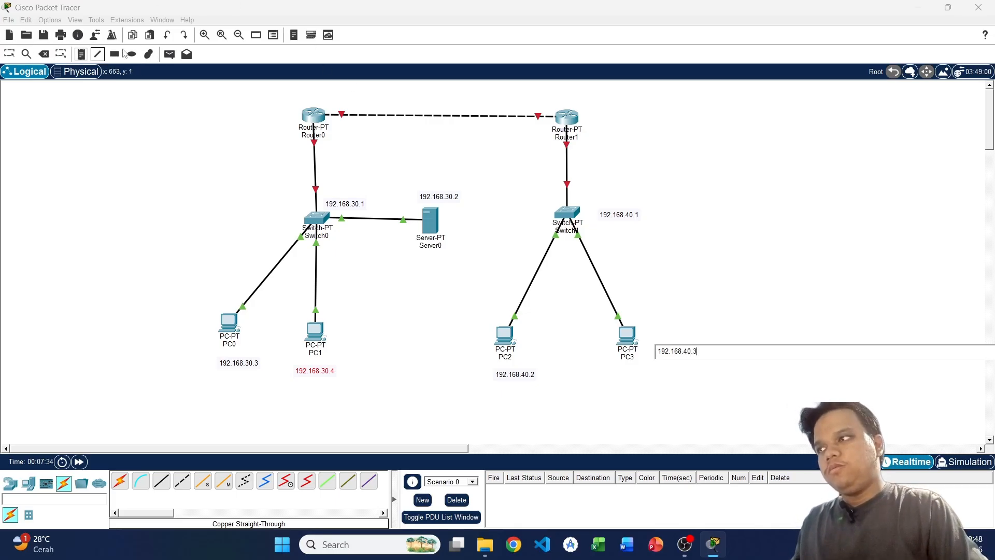
click(695, 360)
drag(696, 360, 650, 382)
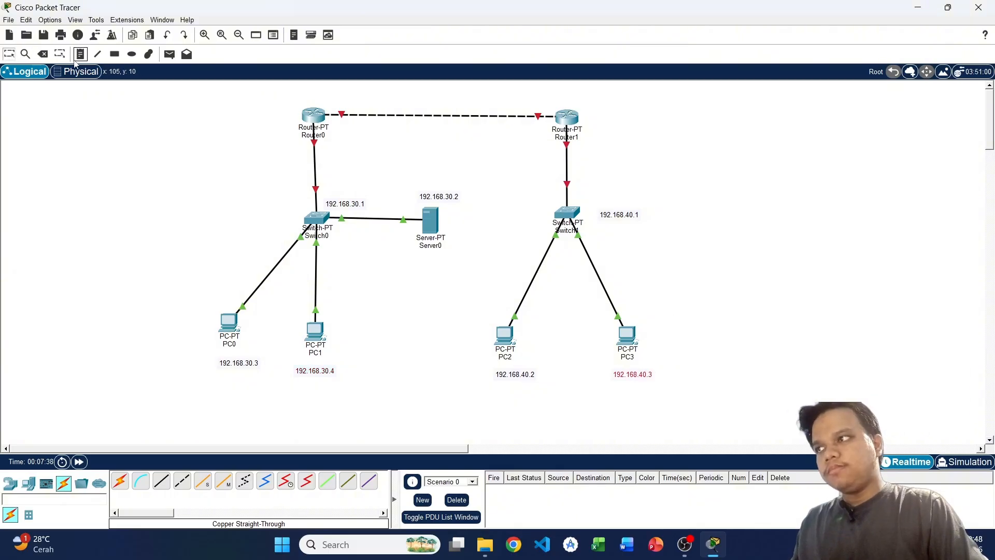
Add the address note 30.30.30.1 above Router0
click(81, 53)
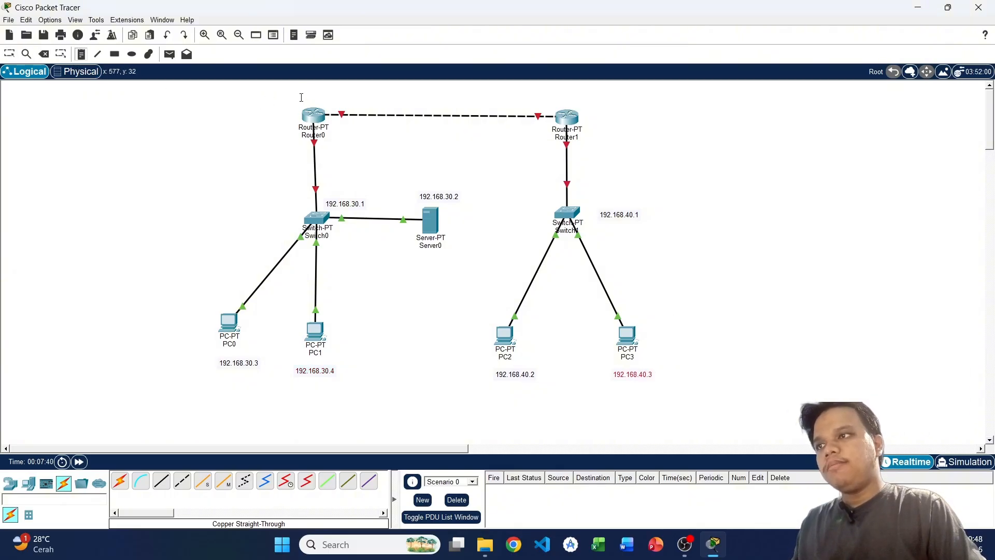
click(301, 97)
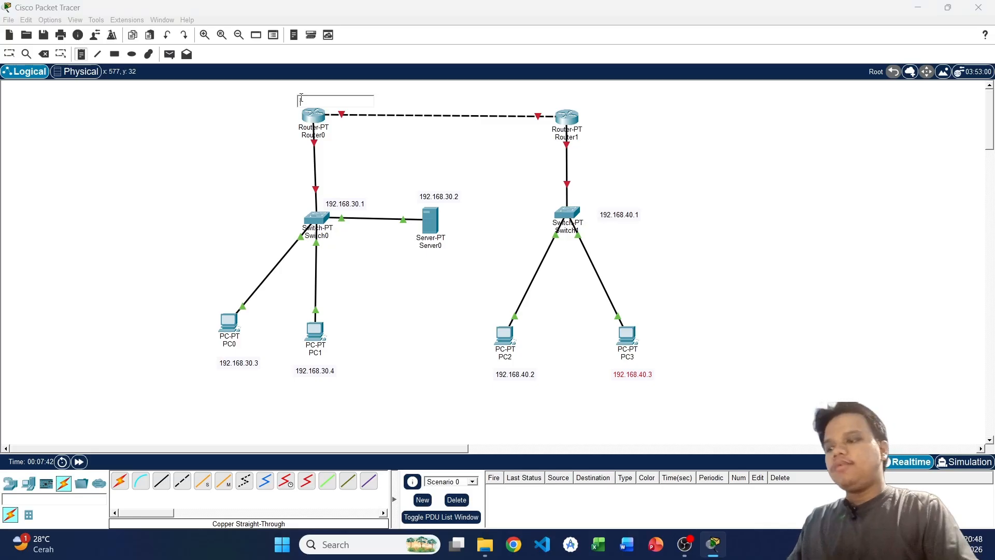
text(30/30)
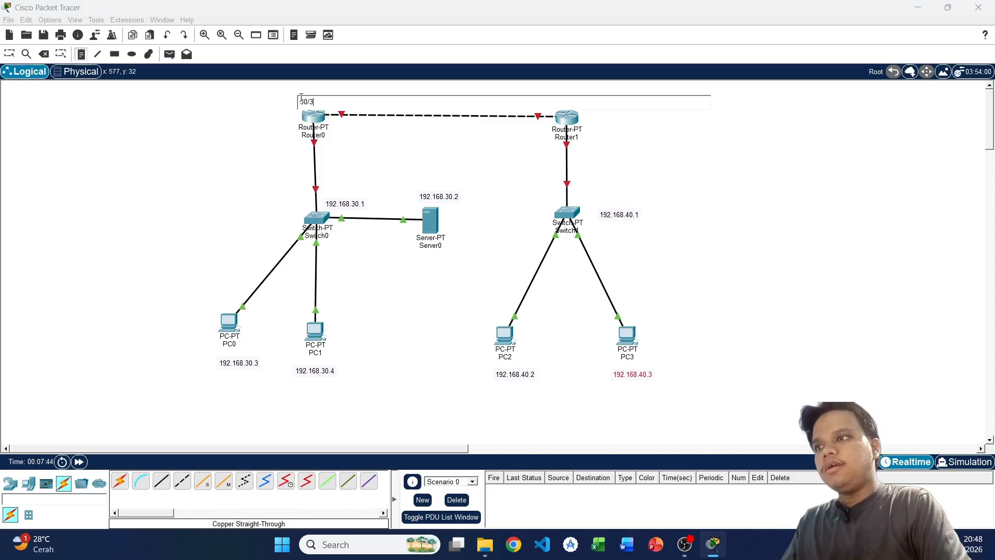
key(BackSpace)
key(BackSpace)
text(.30.30.1)
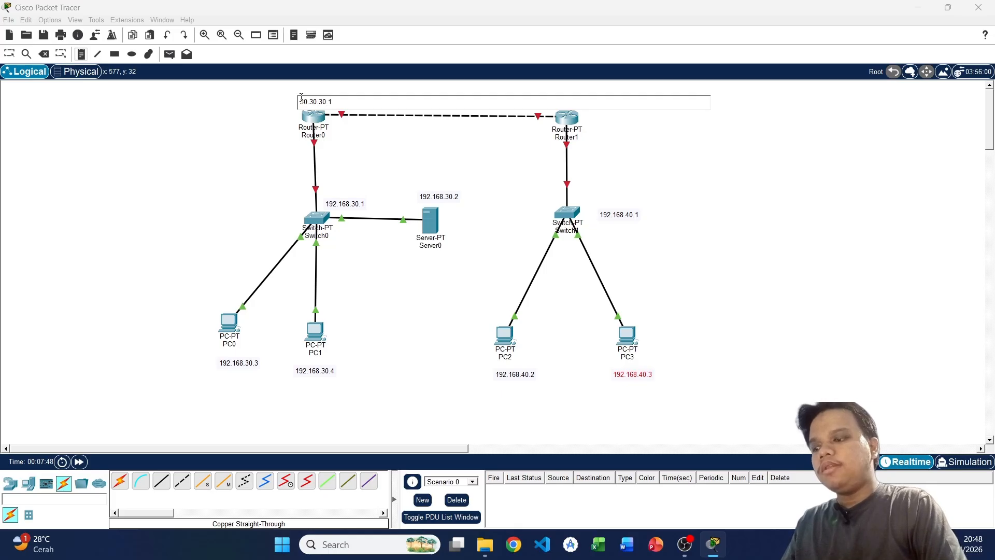
Add the address note 30.30.30.2 for Router1 and place it just above the router
click(627, 122)
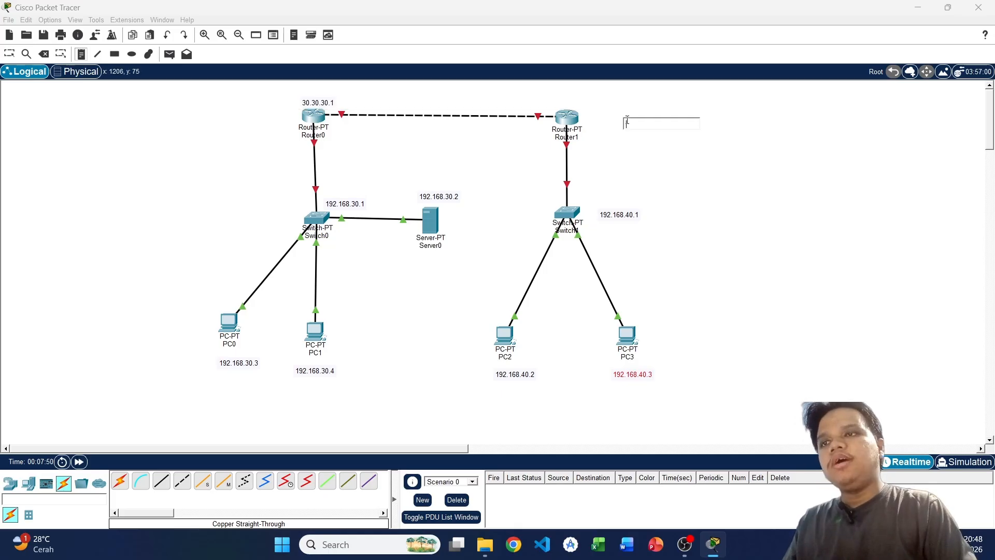
text(30)
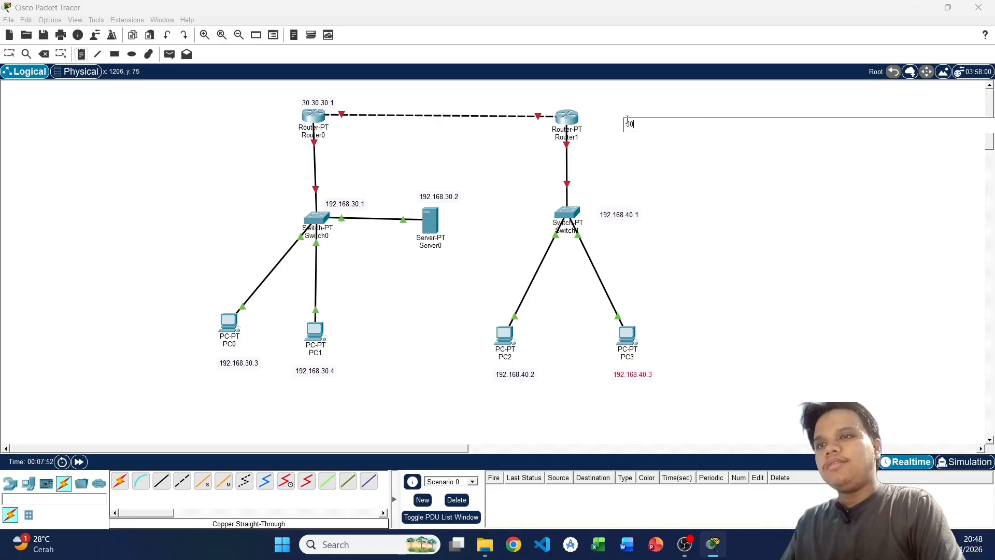
text(.30.30.2)
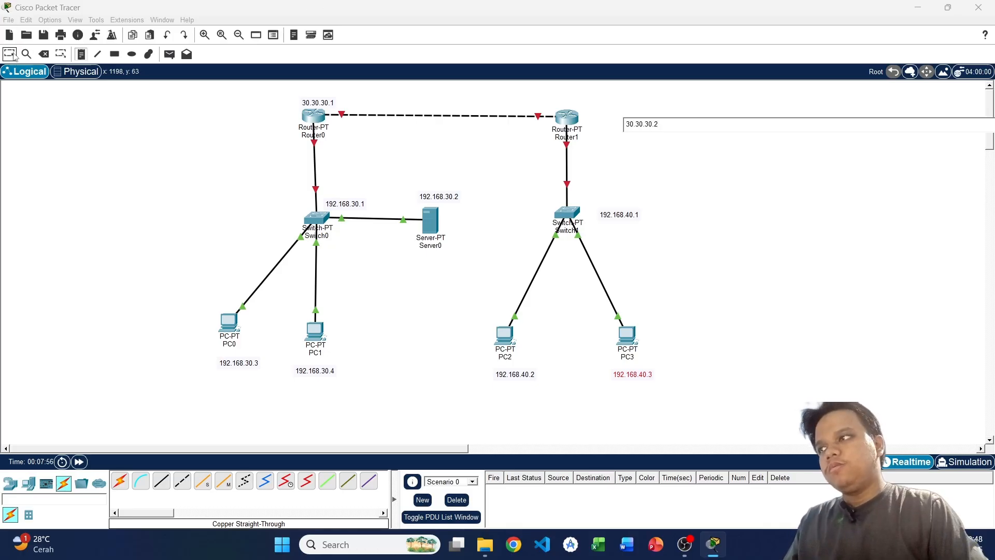
click(434, 109)
drag(637, 128, 564, 98)
click(623, 130)
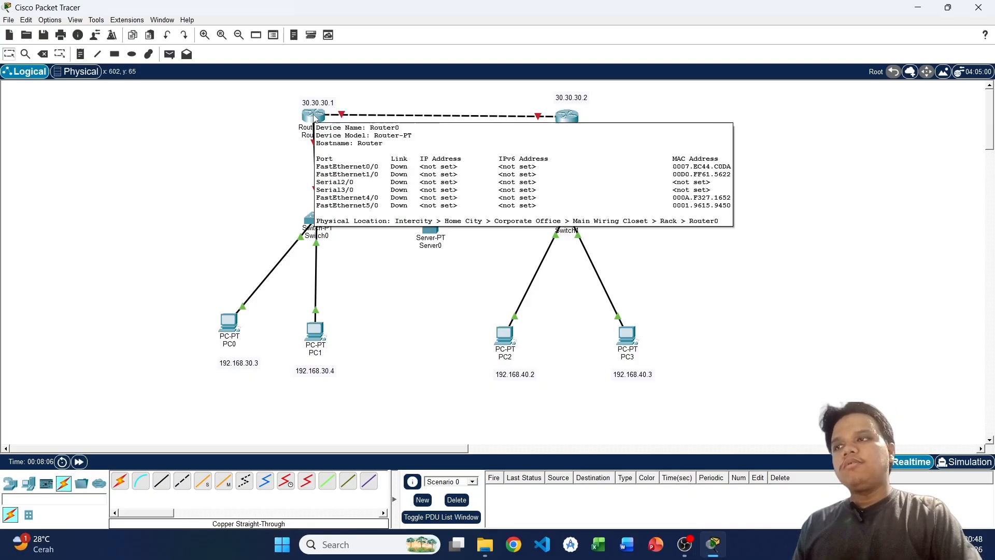
Open Router0's command line, answer no to the initial configuration dialog and start the console session
click(314, 117)
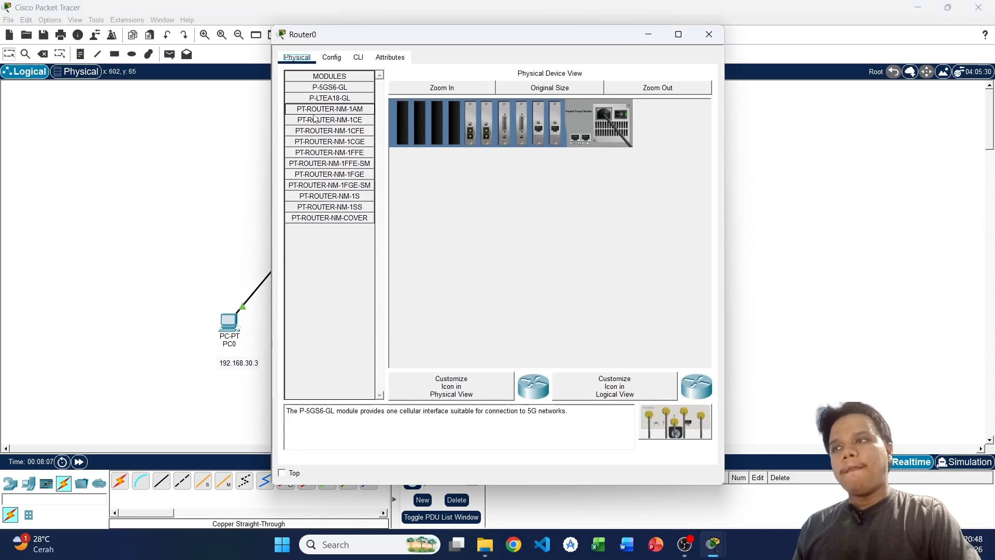
click(358, 59)
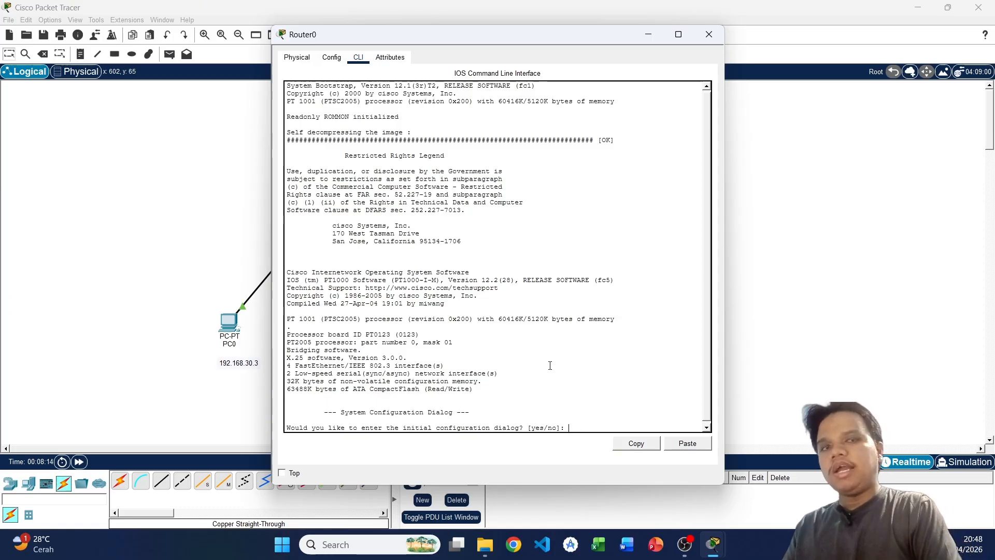
text(no)
key(Return)
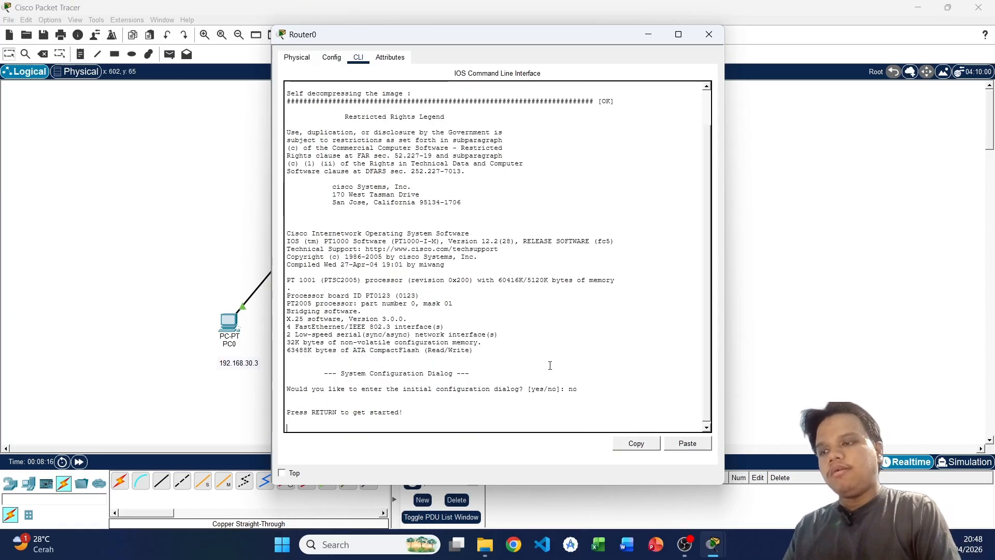
key(Return)
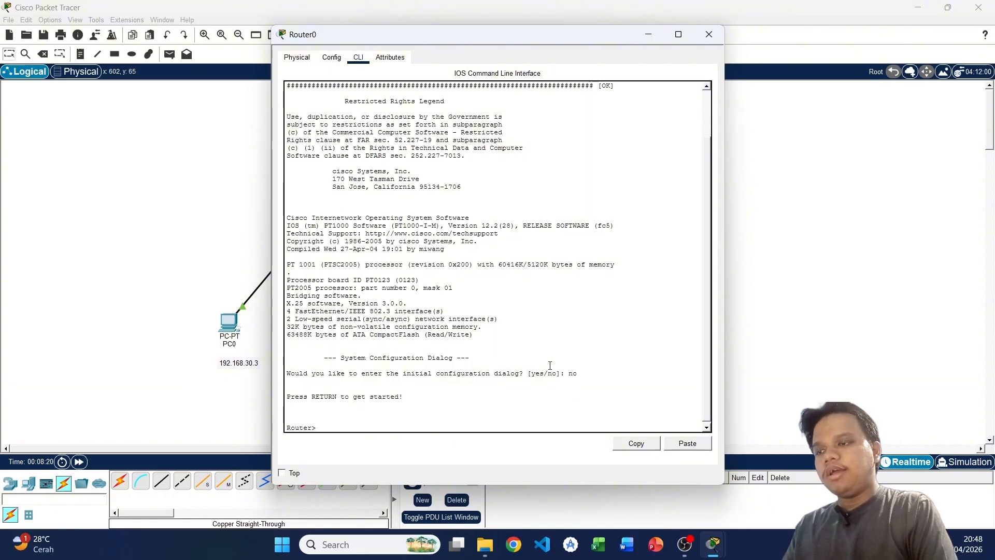
Enter privileged EXEC mode on Router0 with the en command
text(enable)
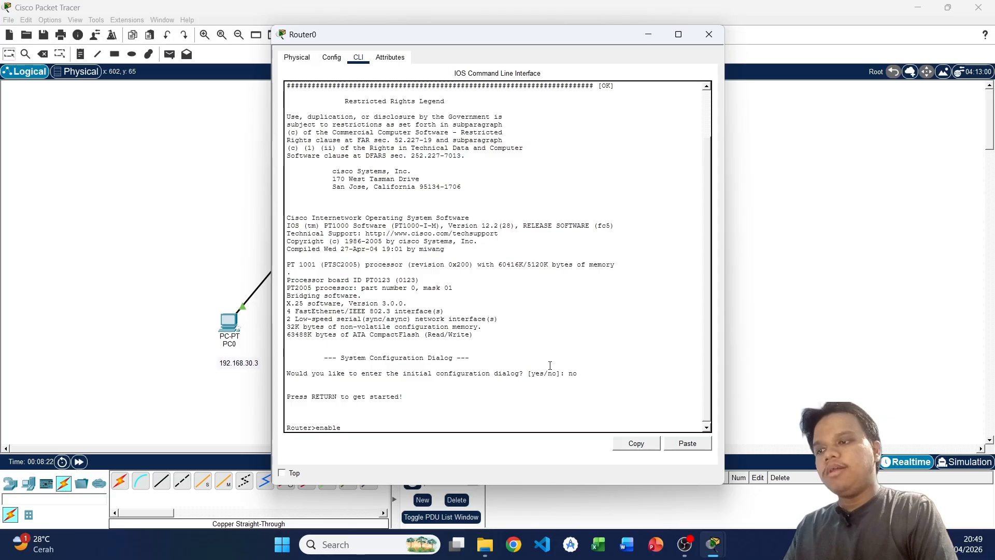
key(BackSpace)
key(BackSpace)
key(BackSpace)
key(Return)
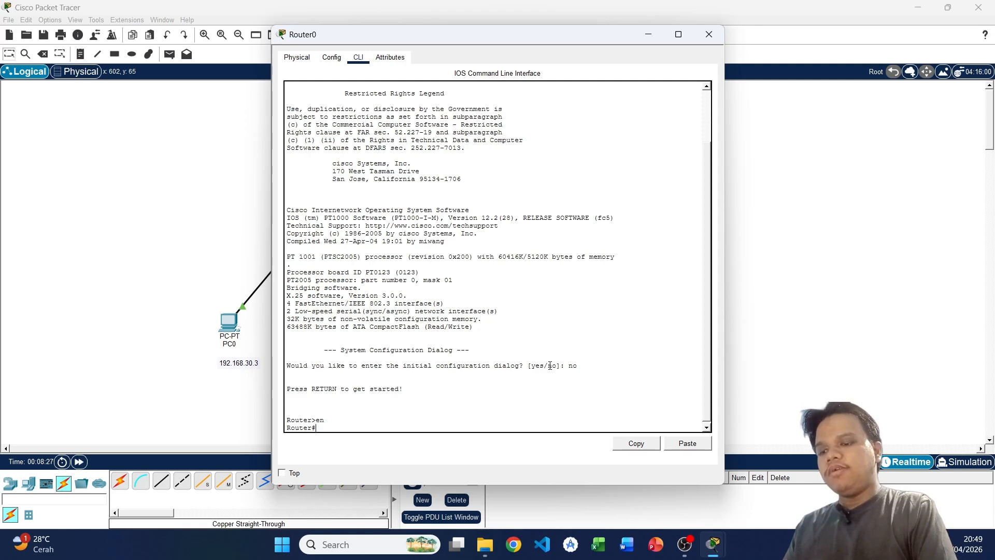
Enter global configuration mode on Router0 with the configure t command
text(conf)
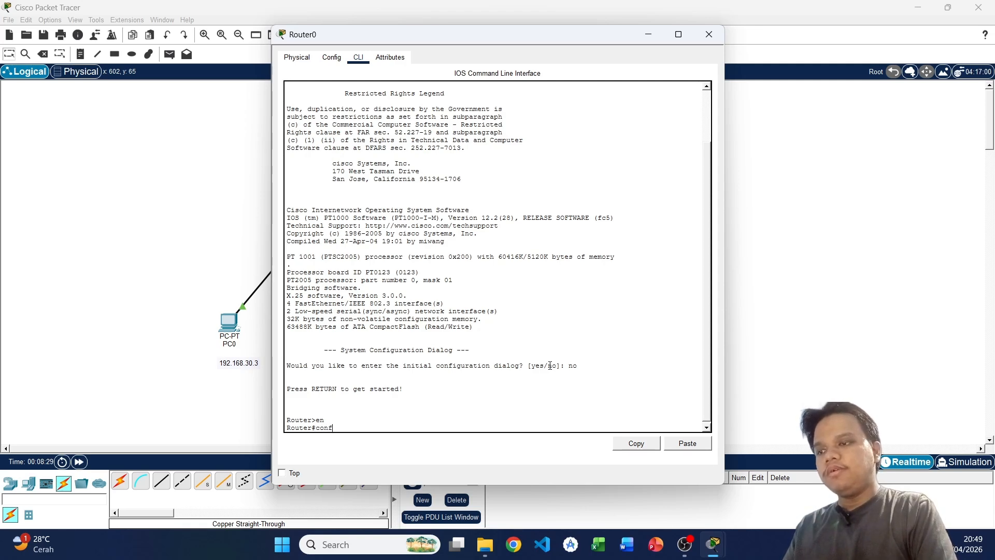
text(igure t)
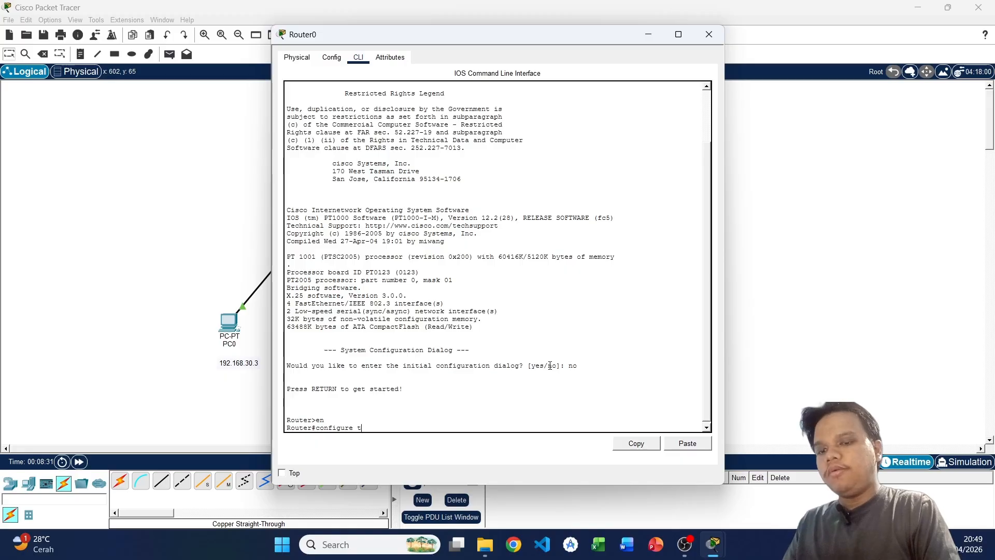
key(Return)
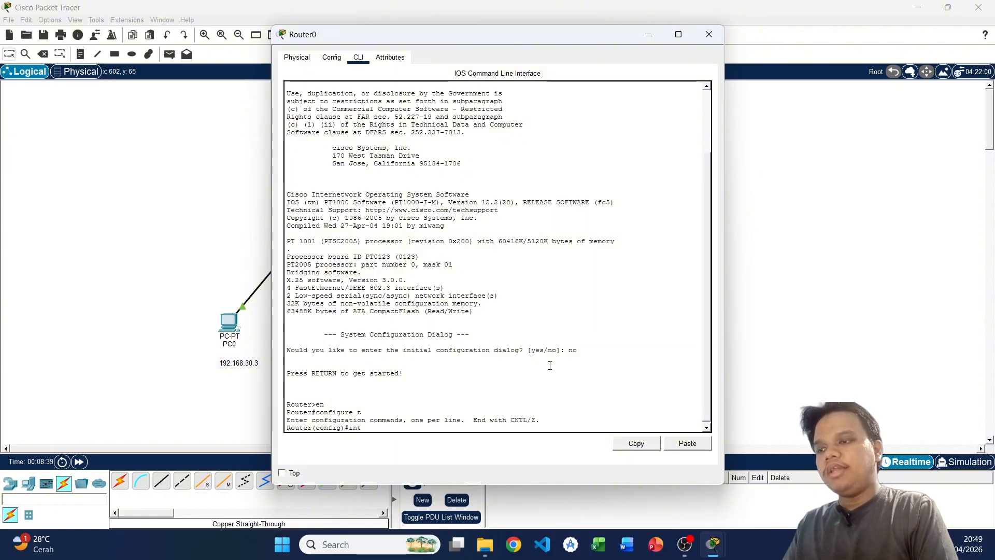
Select Router0's interface fa0/0 and assign it IP address 30.30.30.1 with subnet mask 255.255.255.0
text(int fa0)
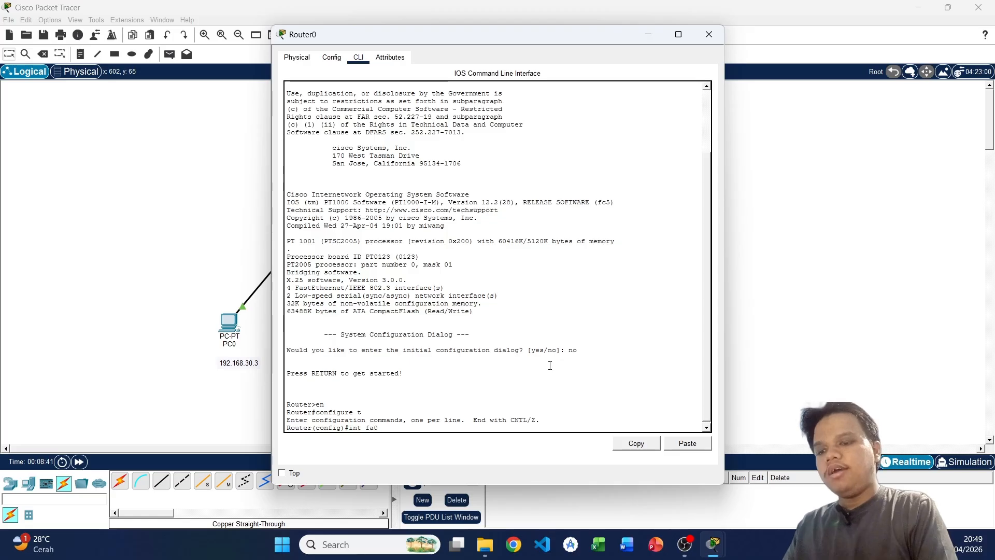
text(/0)
key(Return)
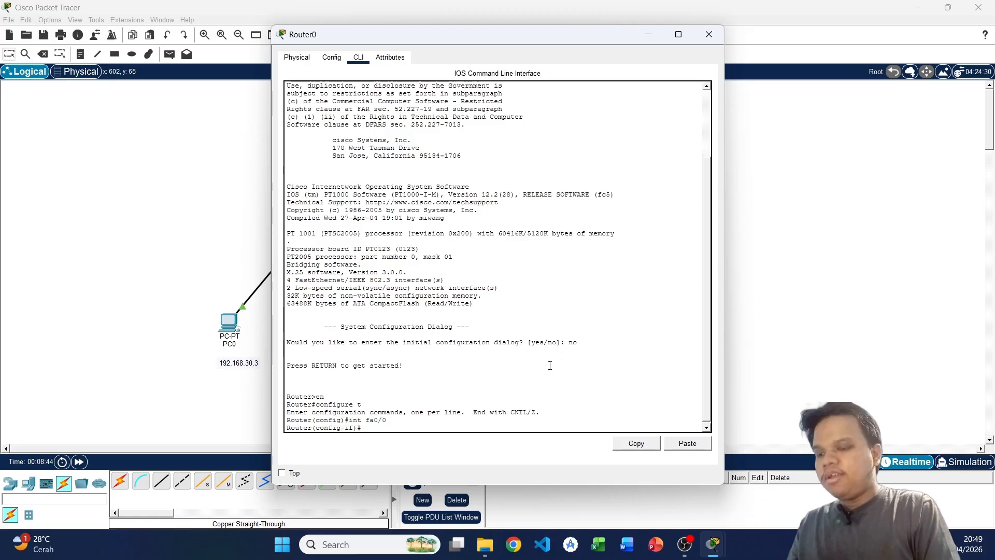
text(ip address)
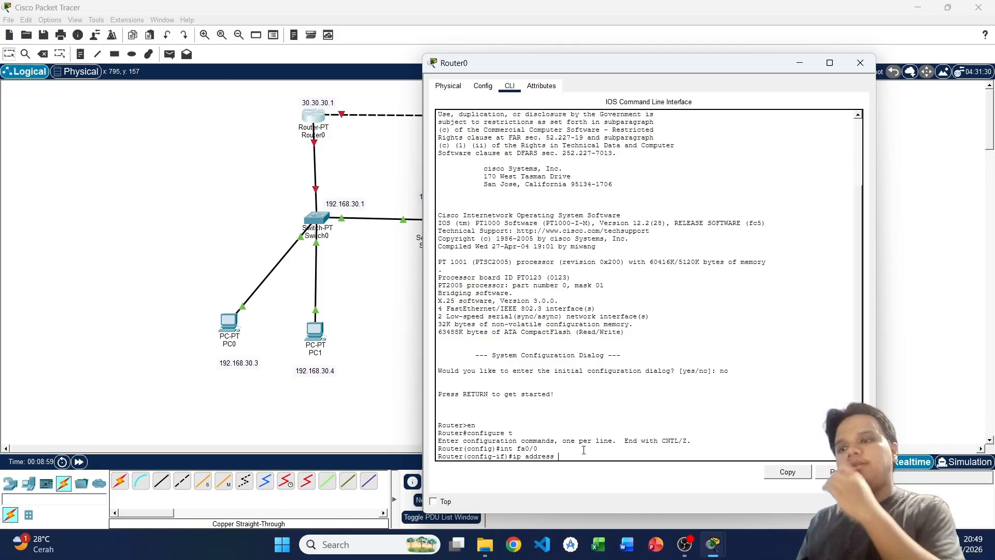
text(30)
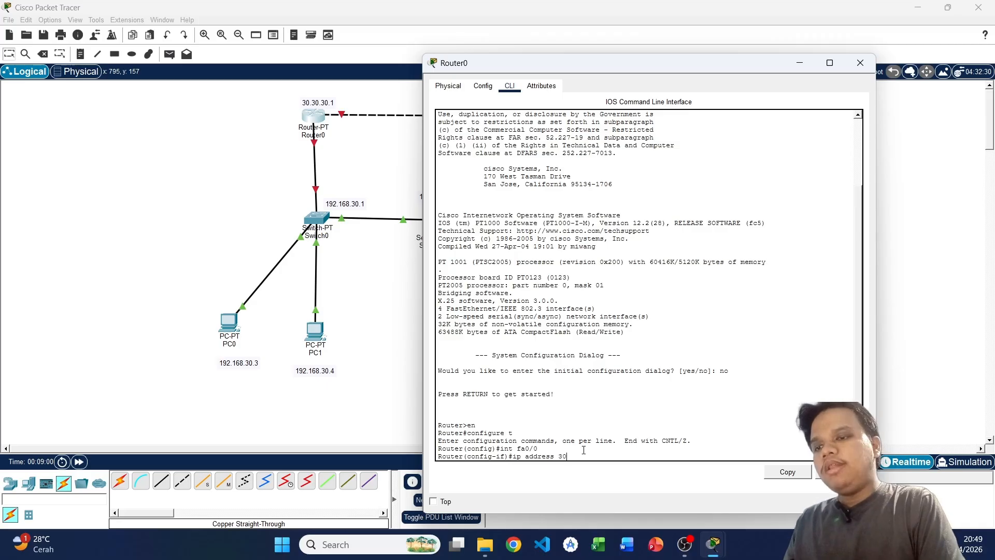
text(.30.30.)
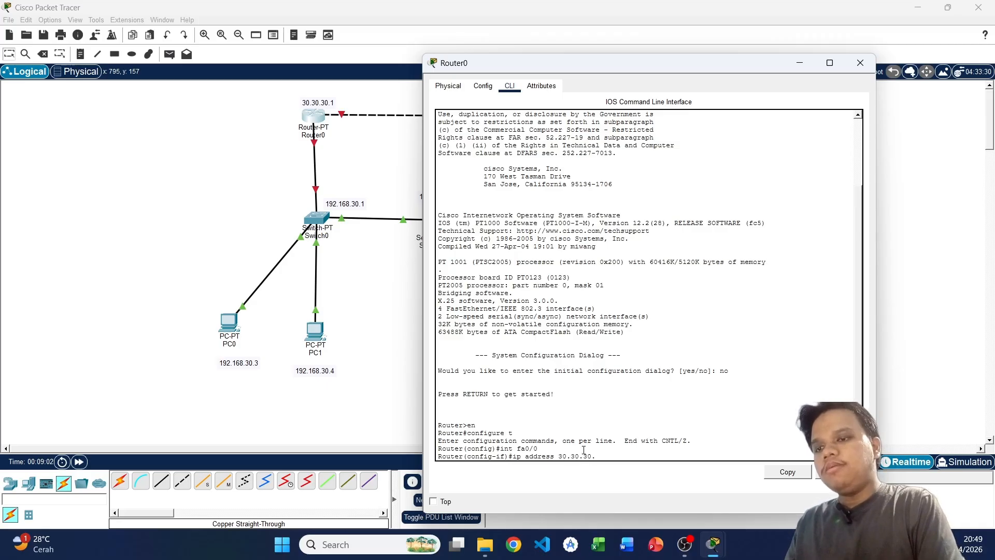
text(1)
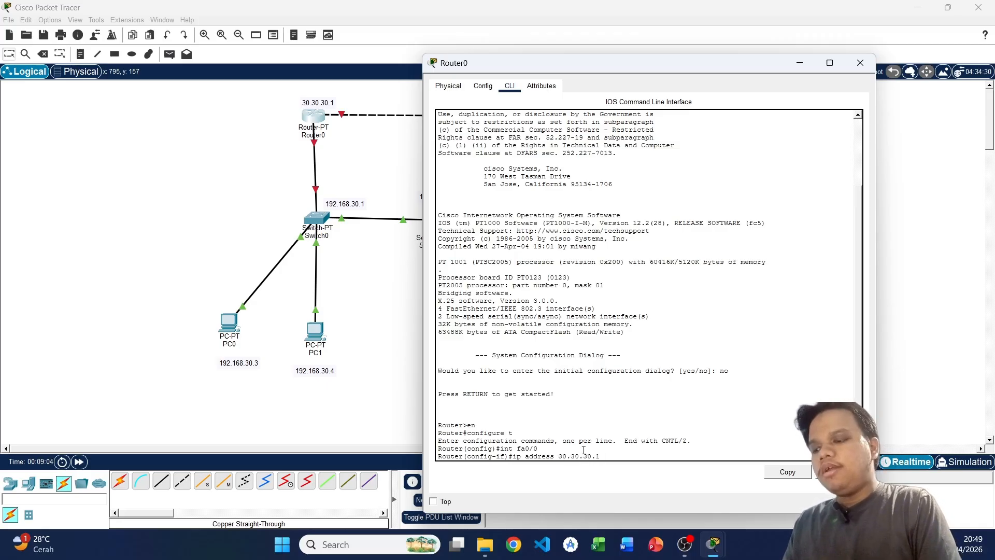
text( 255.255.255.0)
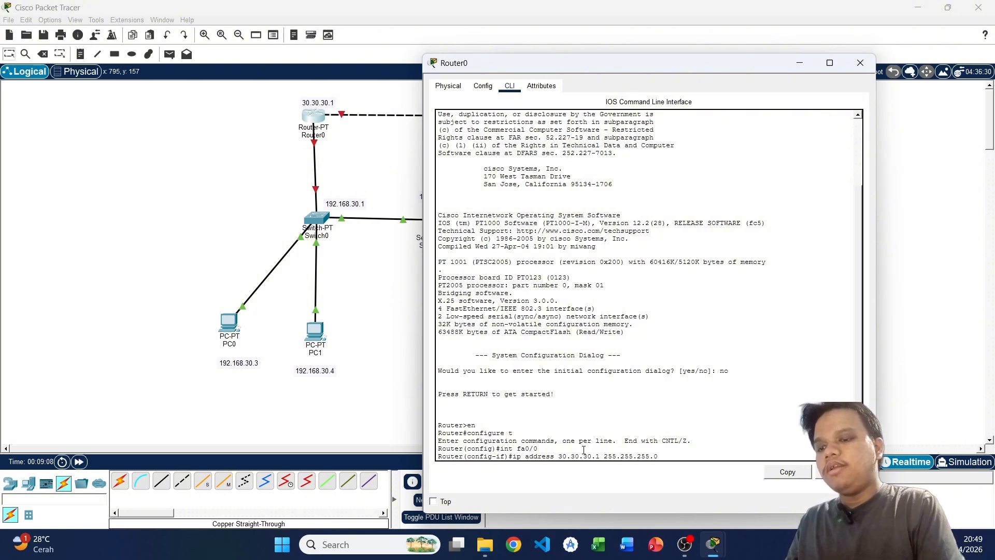
key(Return)
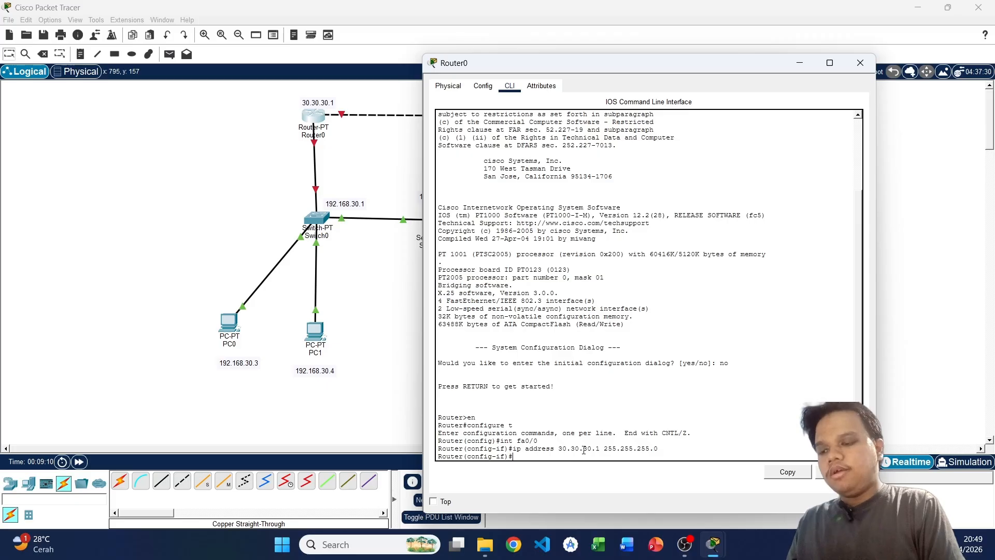
Enable Router0's interface fa0/0 with no sh and exit back to global configuration mode
text(no sh)
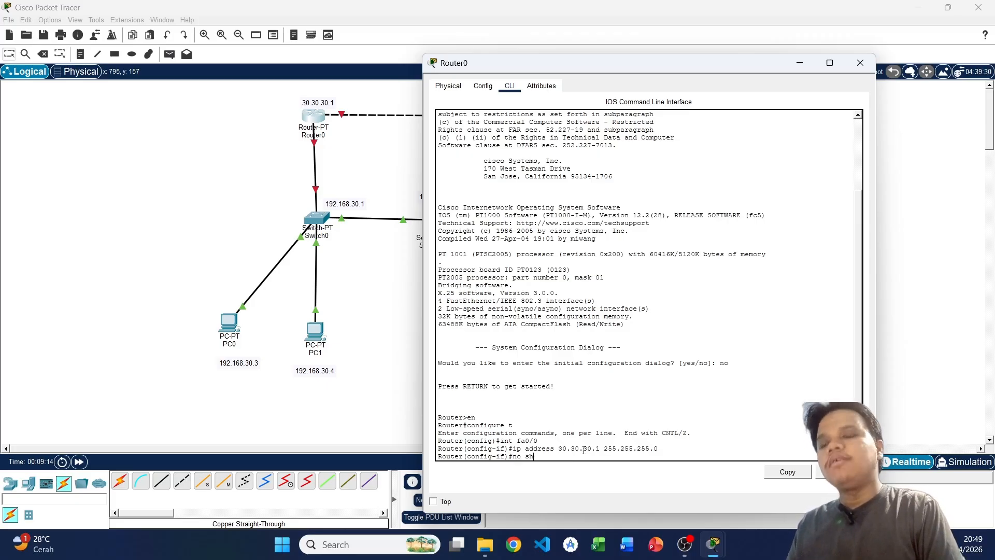
key(Return)
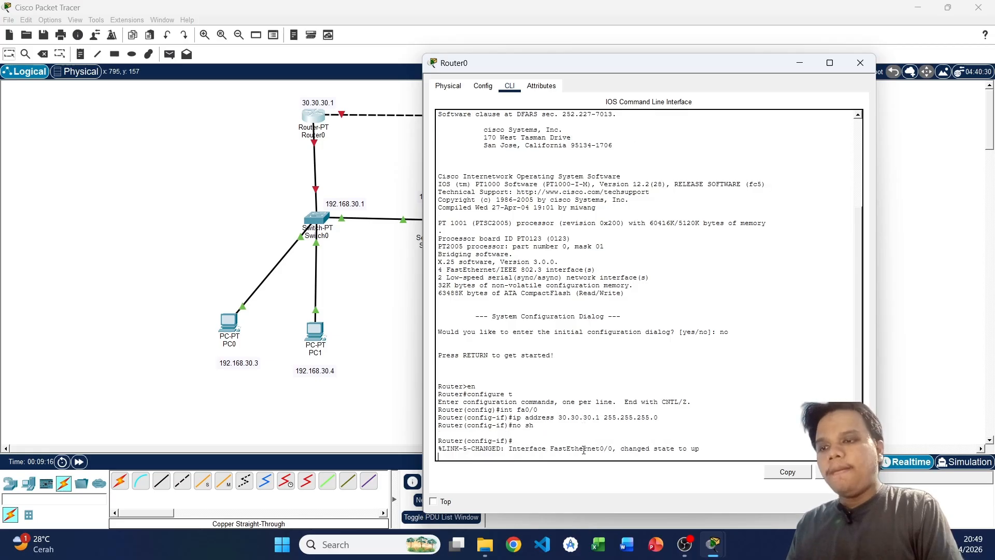
key(Return)
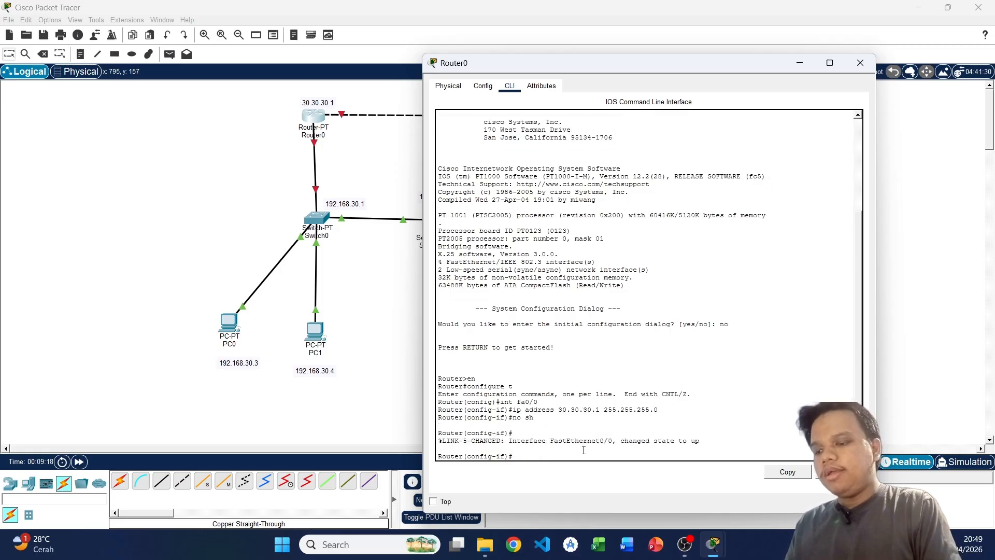
text(exit)
key(Return)
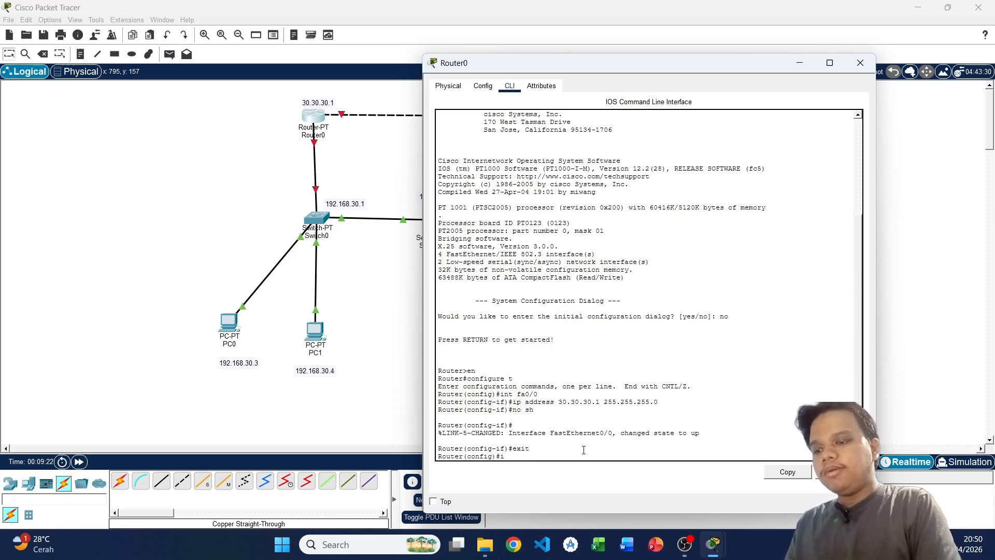
Select Router0's interface fa1/0 and assign it IP address 192.168.30.1 with subnet mask 255.255.255.0
text(int fa1/0)
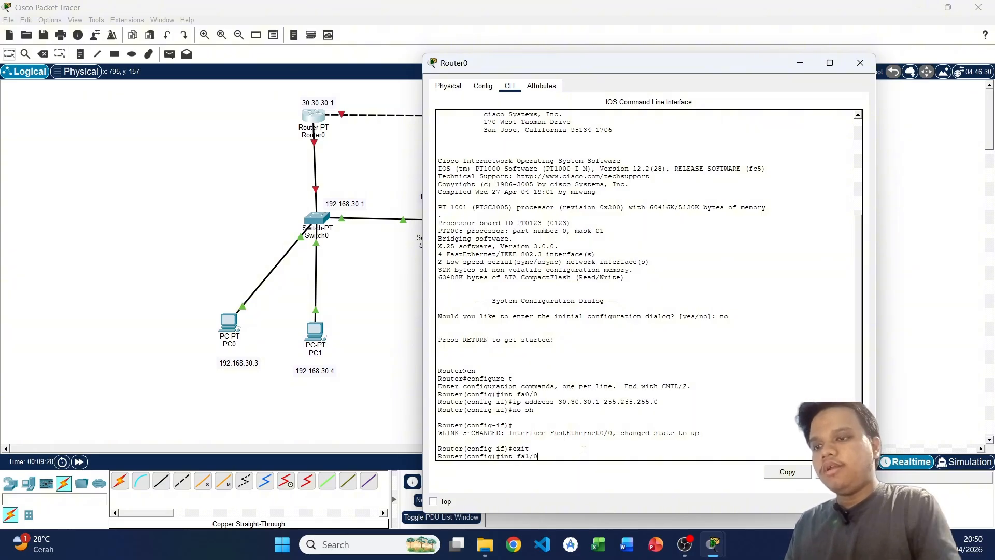
key(Return)
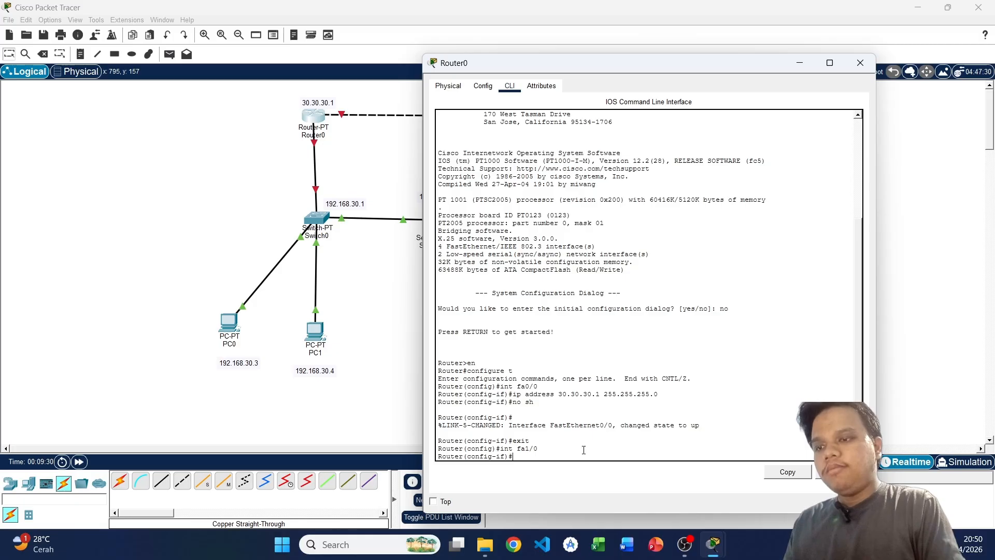
text(ip address)
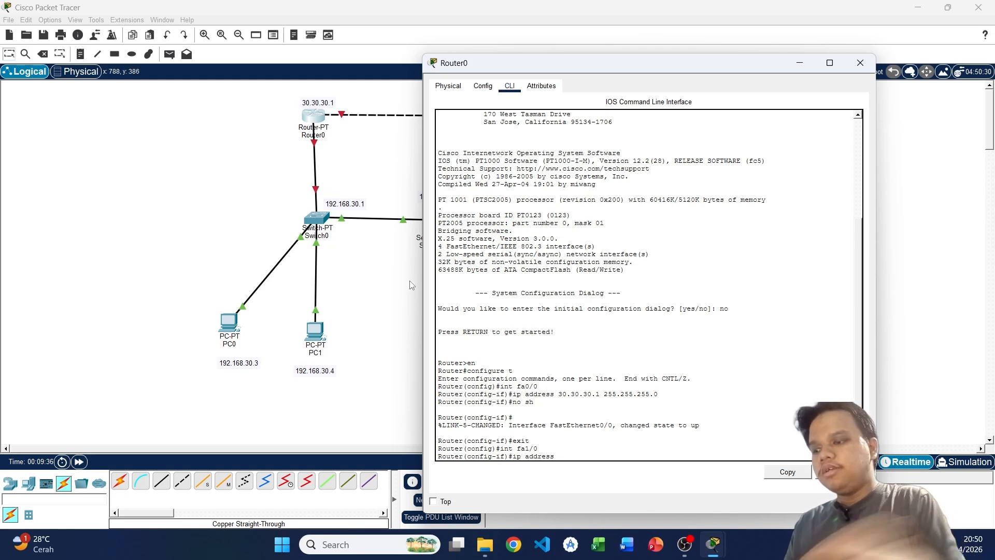
text( 192.168)
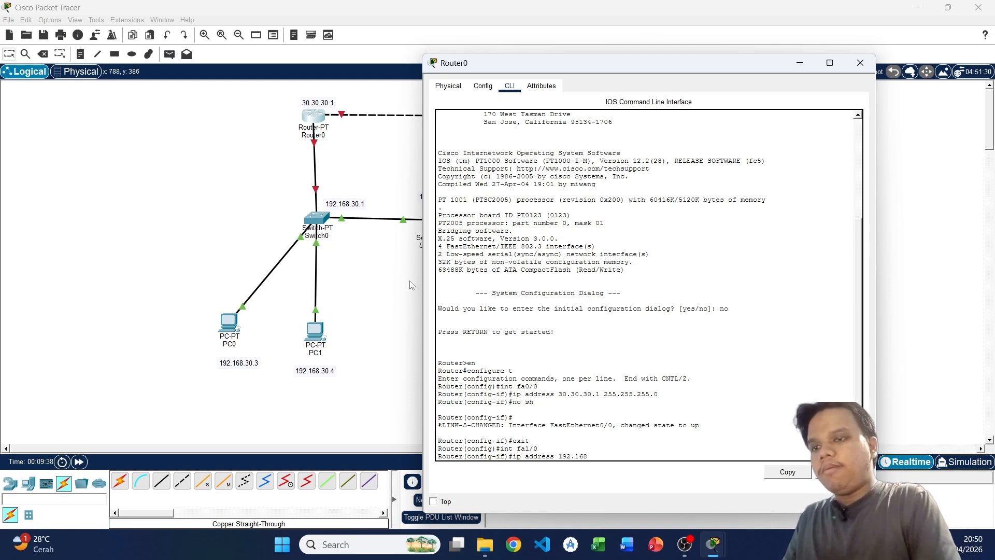
text(.30.1)
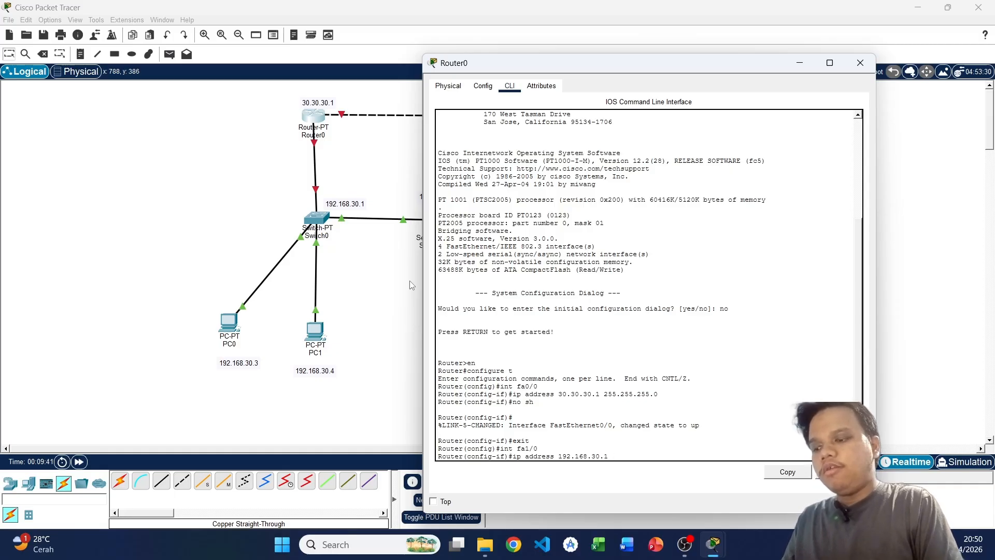
text( 255.)
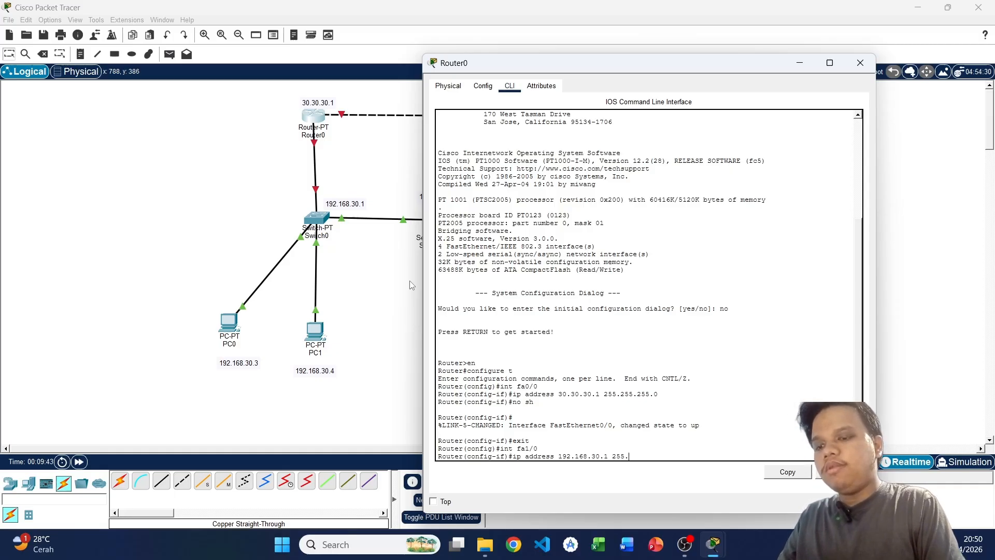
text(255.255)
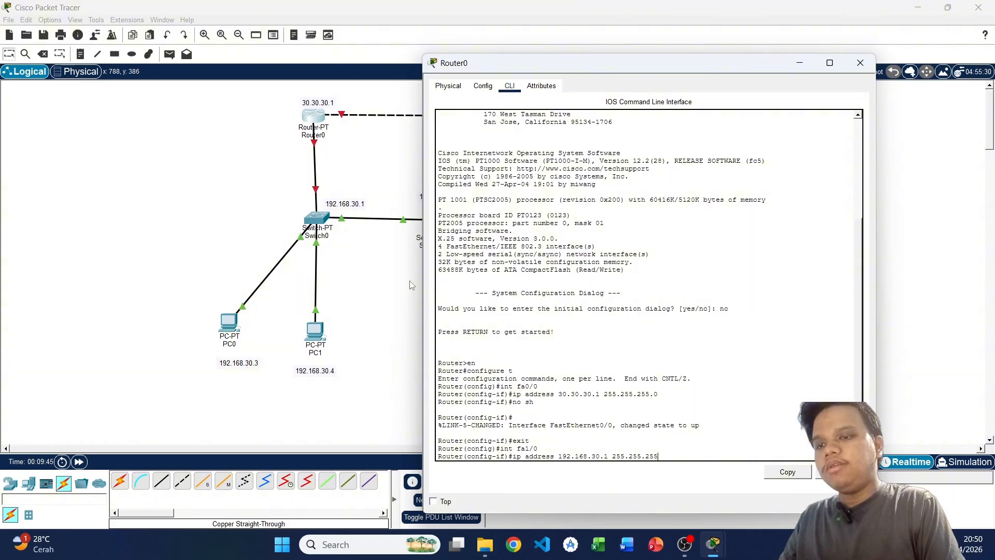
text(.0)
key(Return)
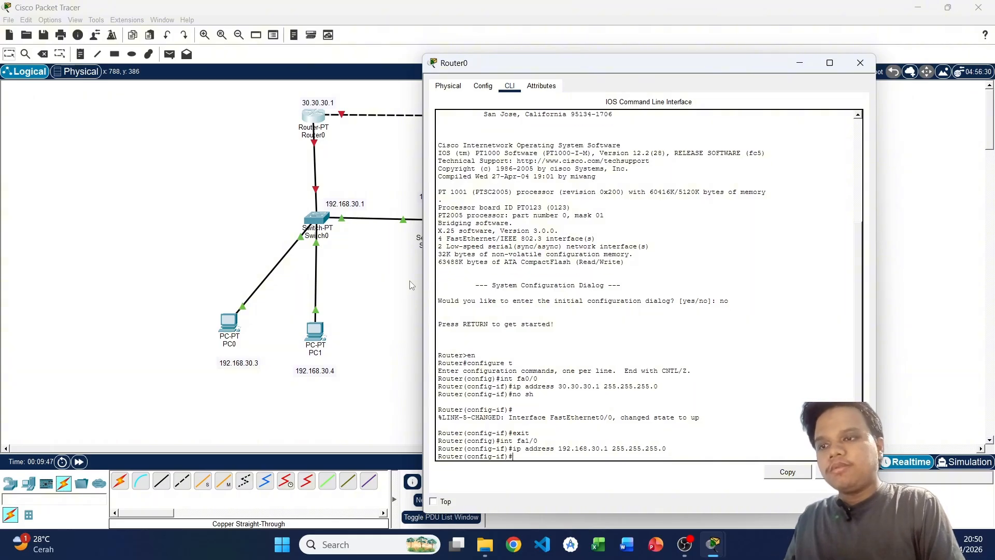
Enable Router0's interface fa1/0 with no sh, exit interface configuration and close Router0's window
text(n)
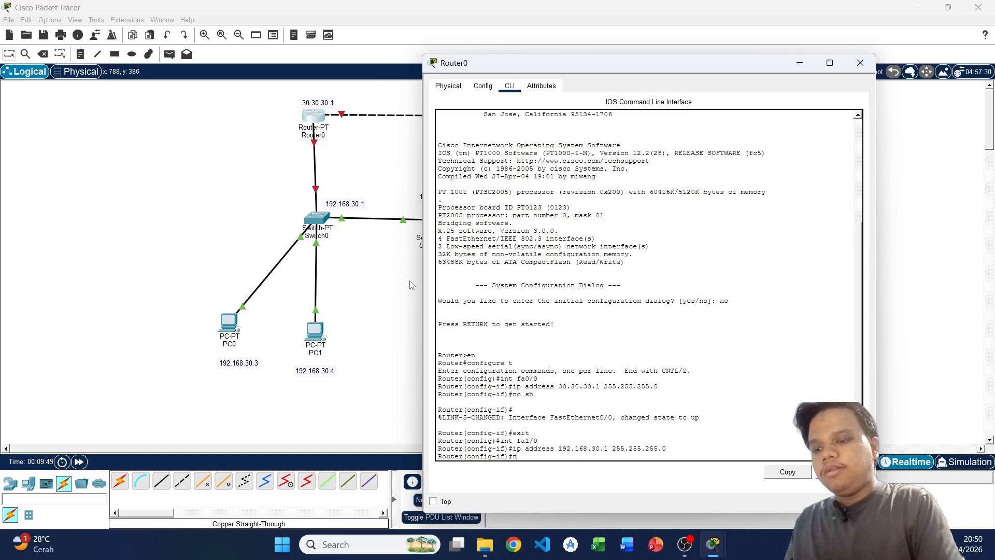
text(o sh)
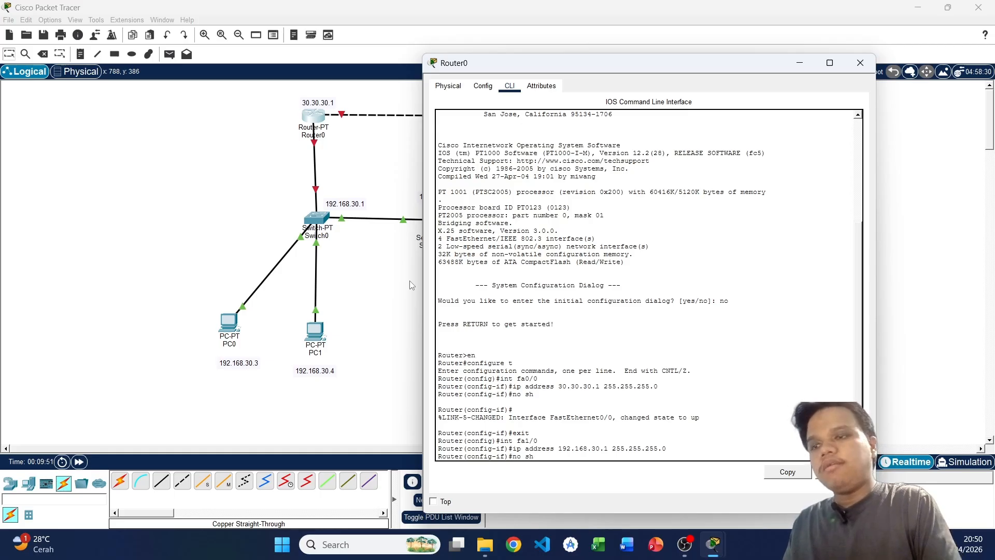
key(Return)
key(Return)
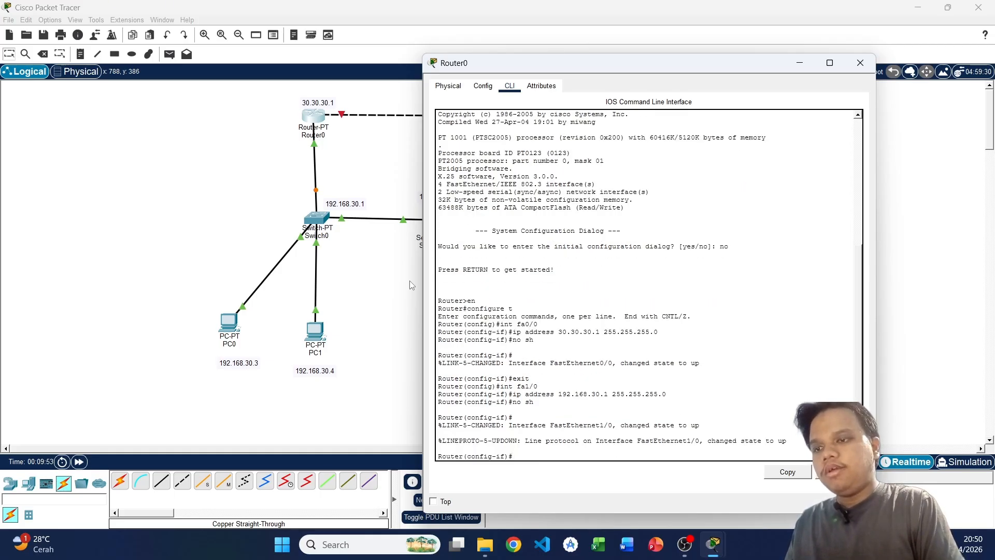
text(exit)
key(Return)
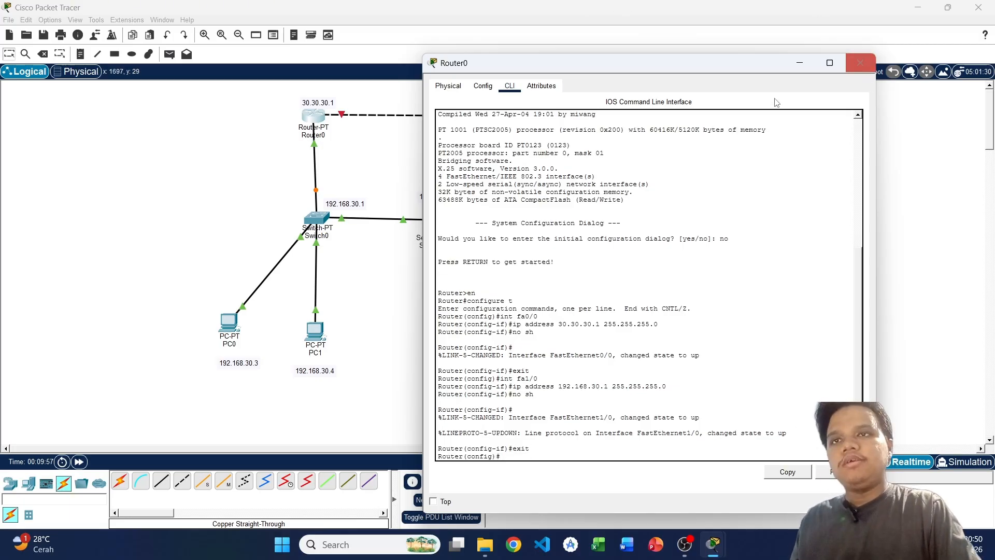
click(861, 62)
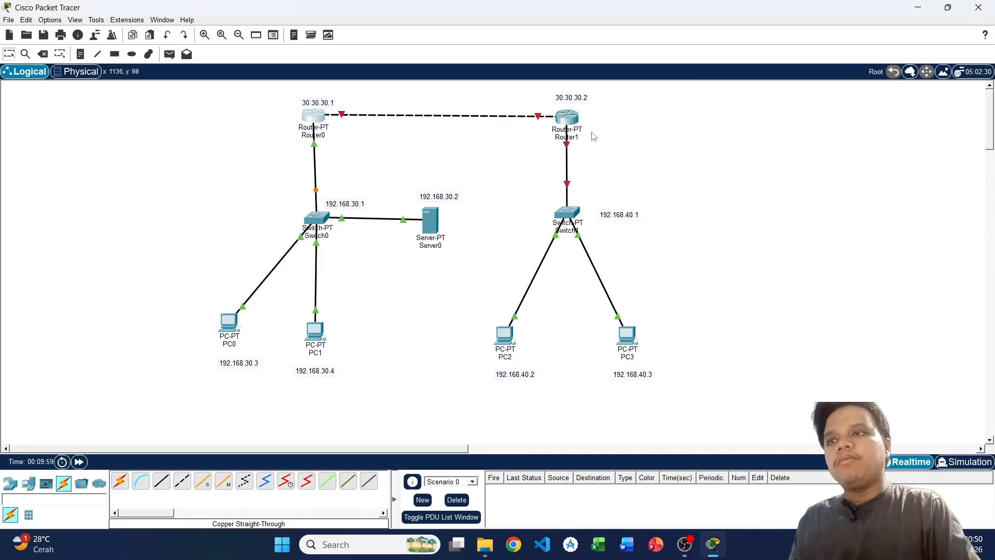
Open Router1's command line, answer no to the initial configuration dialog and start the console session
click(567, 119)
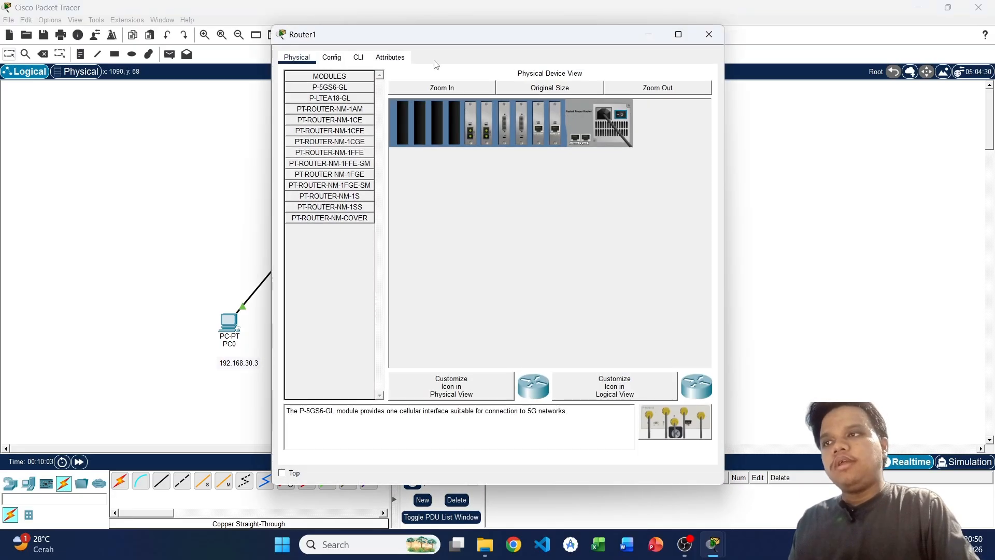
click(363, 57)
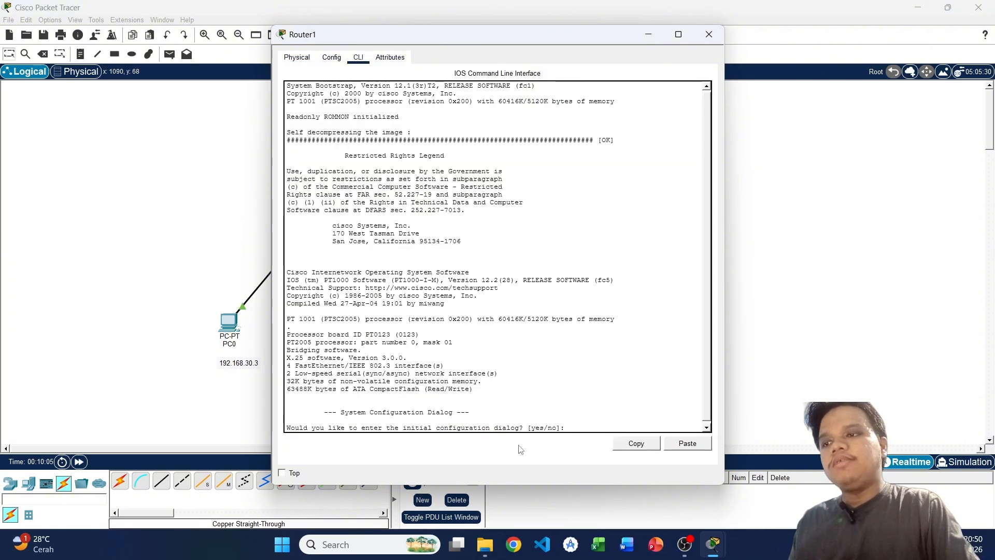
text(no)
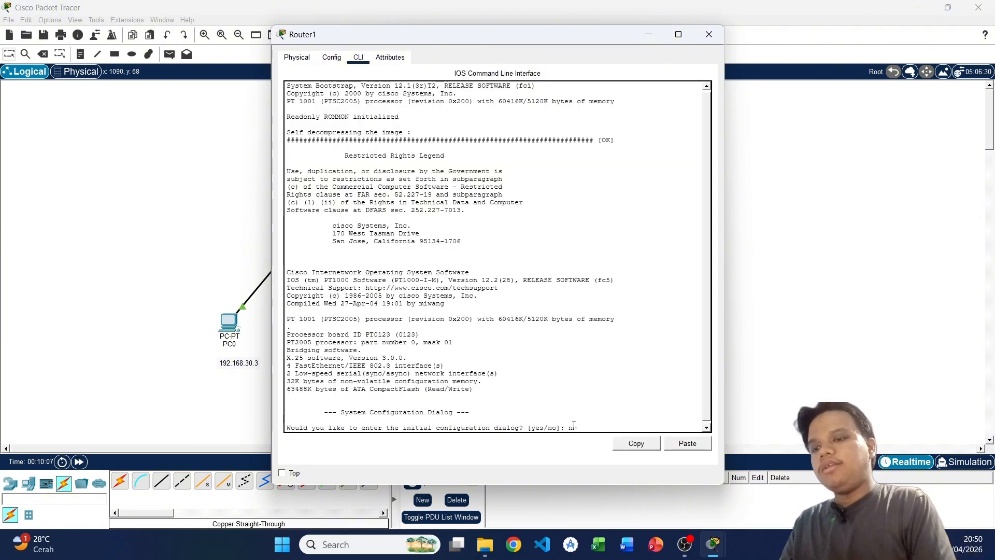
key(Return)
key(Return)
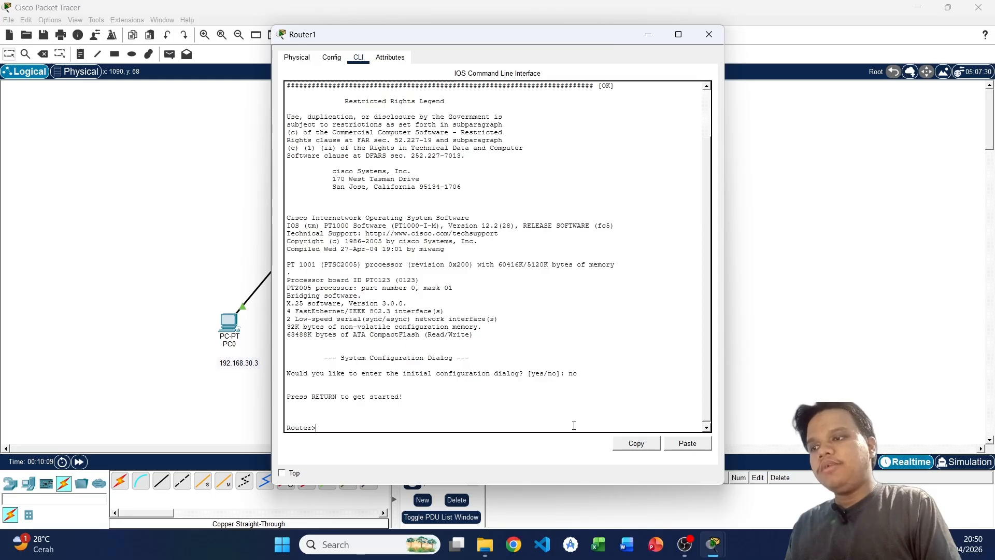
Enter privileged EXEC mode on Router1 with enable and global configuration mode with configure t
text(enable)
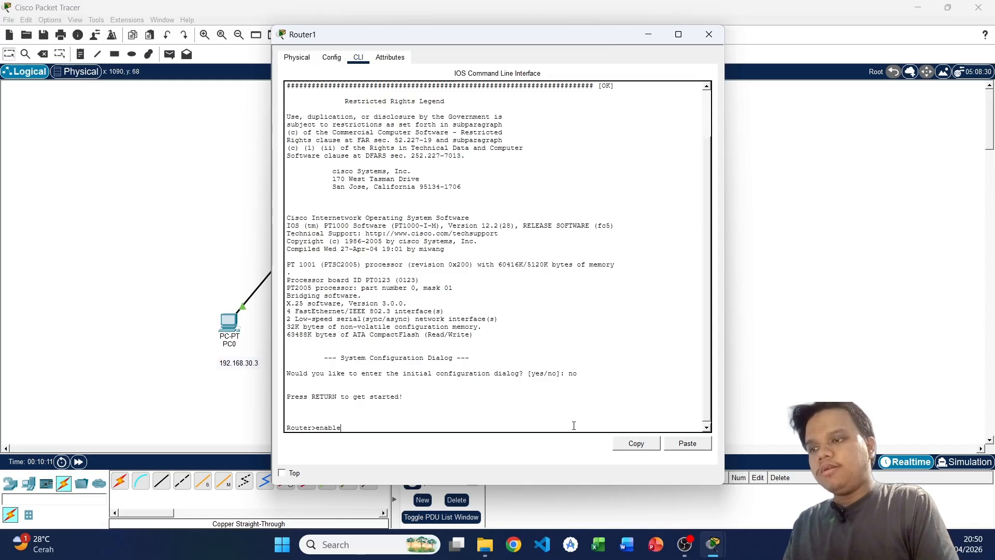
key(Return)
text(configue)
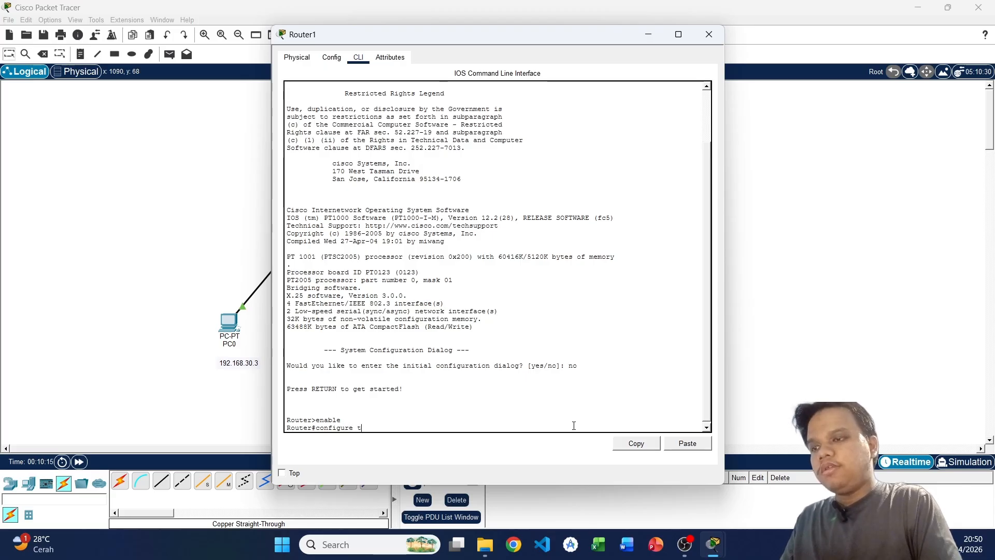
text(e t)
key(Return)
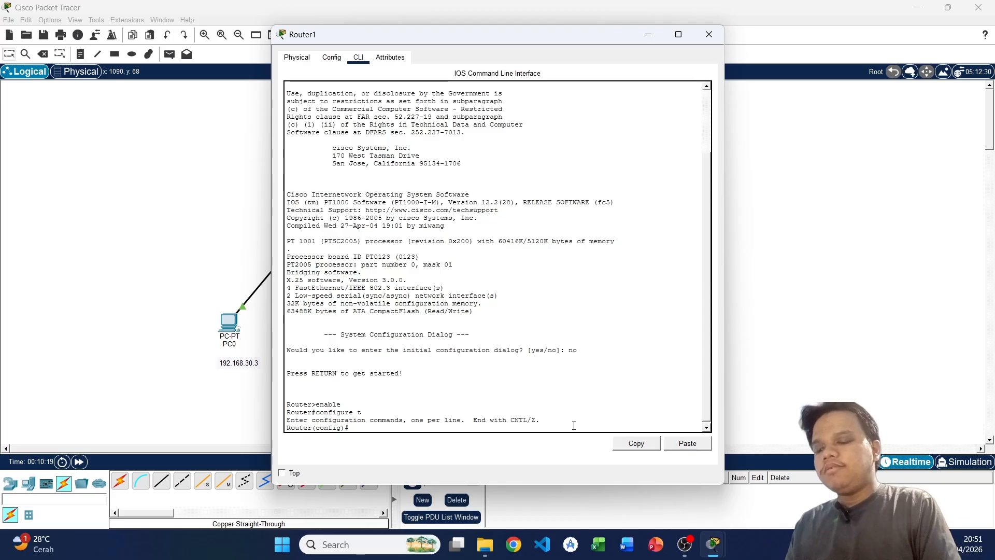
Select Router1's interface fa0/0 and assign it IP address 30.30.30.2 with subnet mask 255.255.255.0
text(int fa)
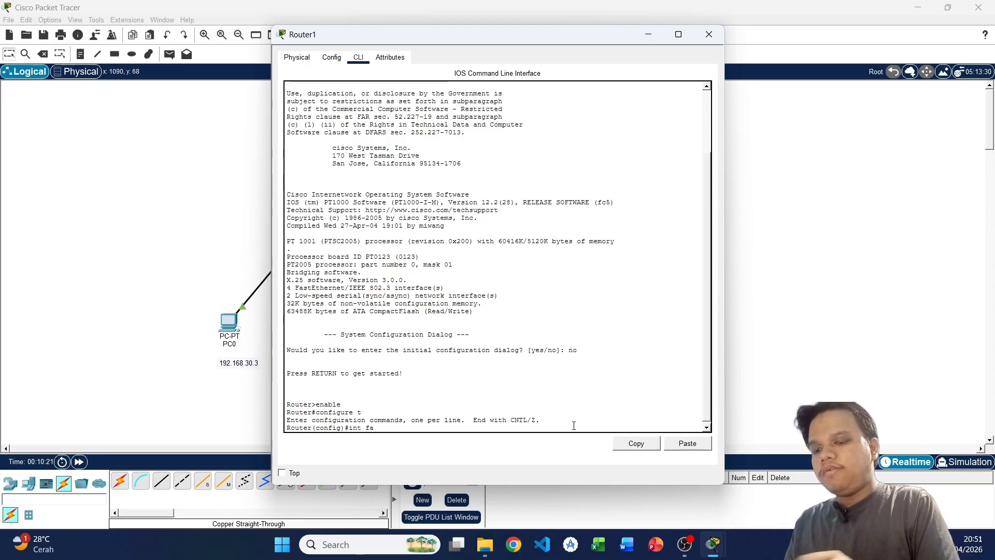
text(0/0)
key(Return)
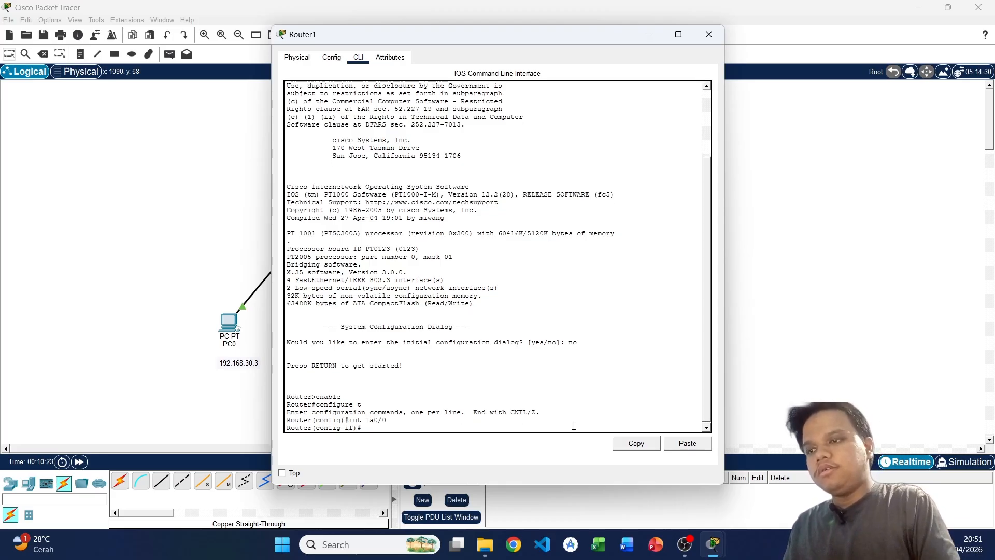
text(ip address)
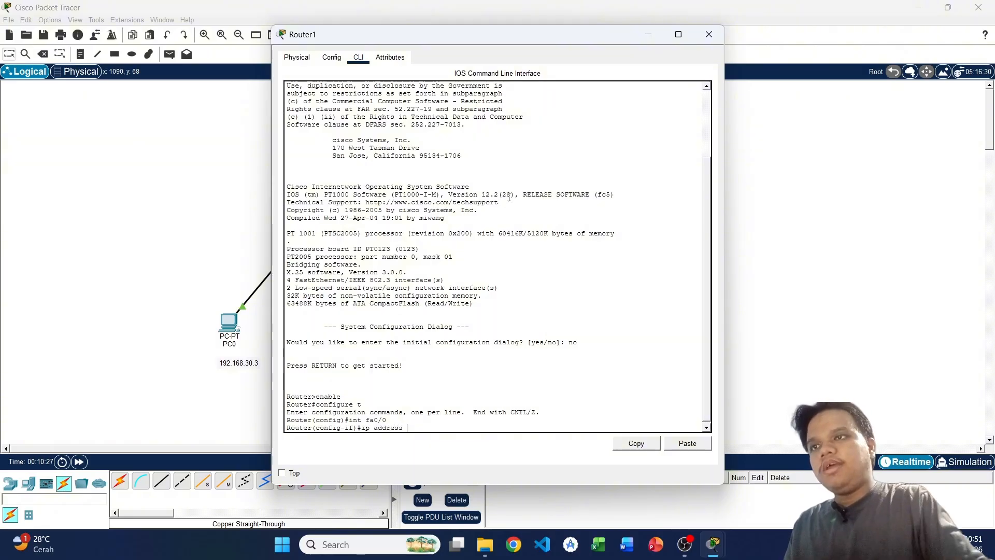
drag(575, 34, 361, 69)
text(3)
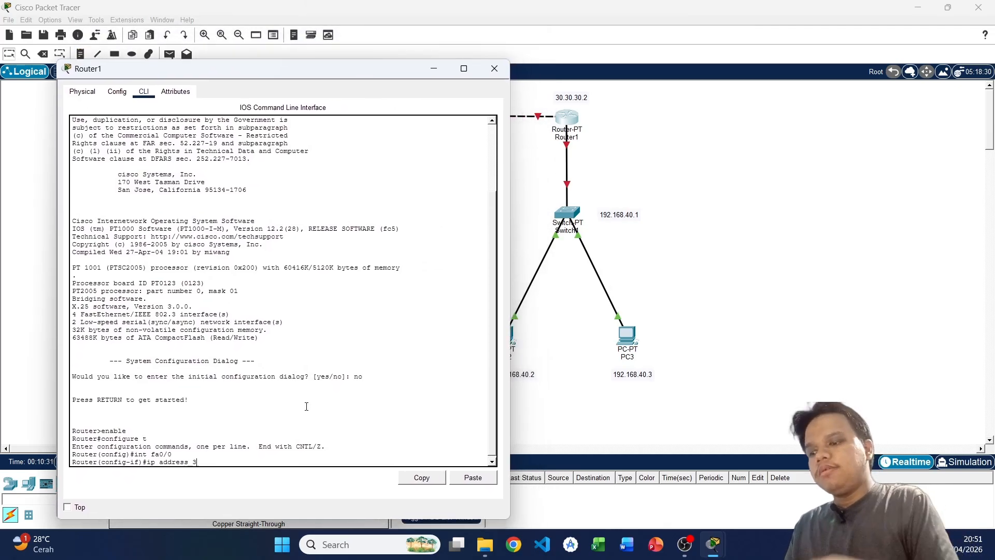
text(0.30.30)
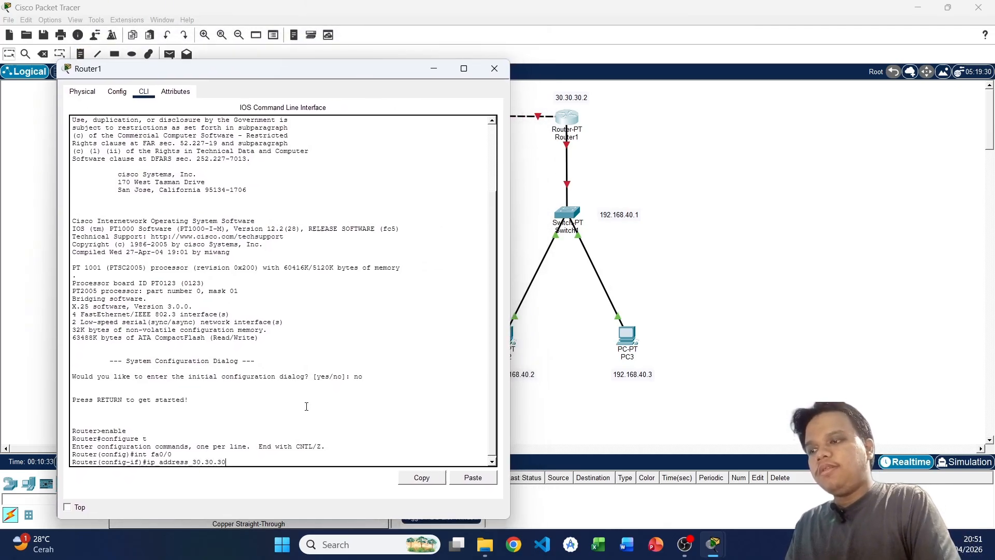
text(.2 255)
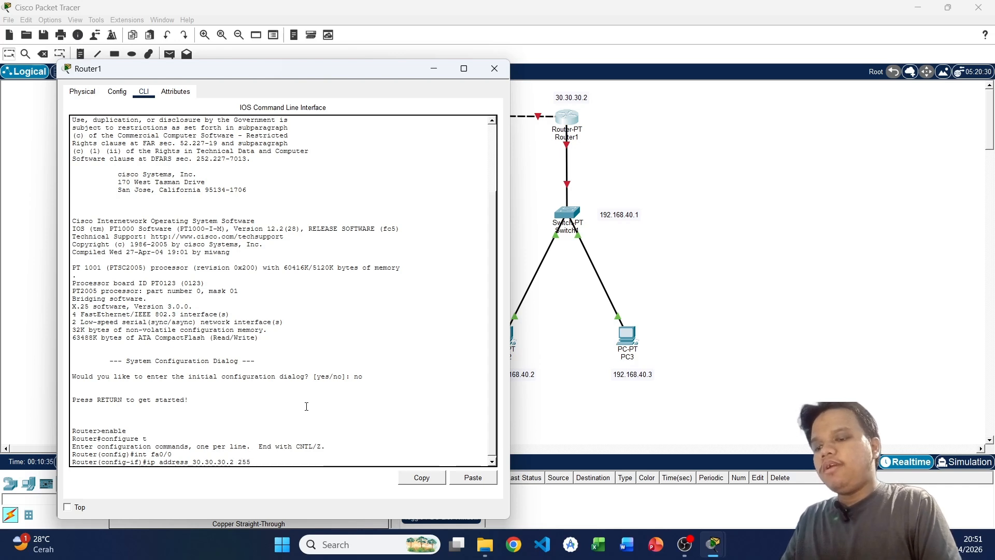
text(.255.255.0)
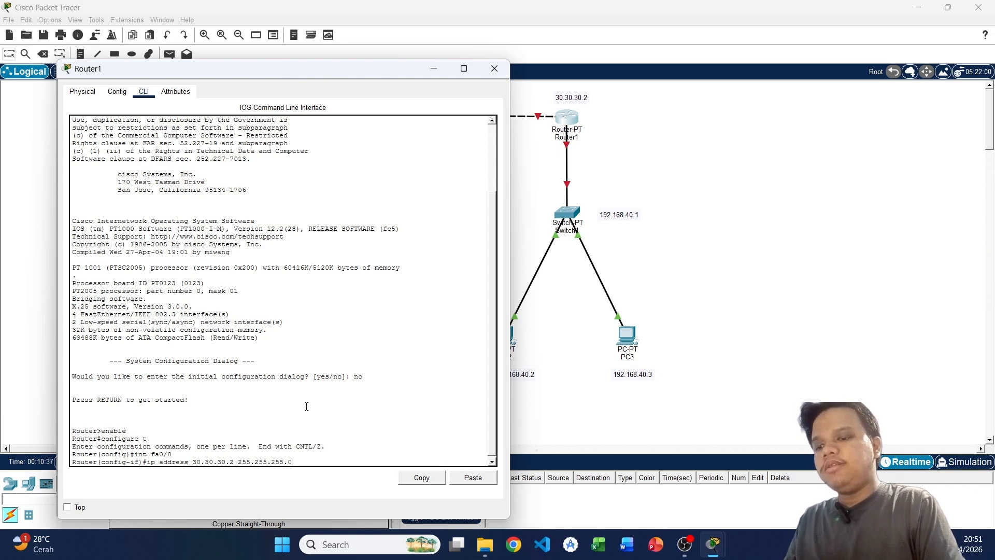
key(Return)
Enable Router1's interface fa0/0 with no sh and exit its interface configuration
text(no sh)
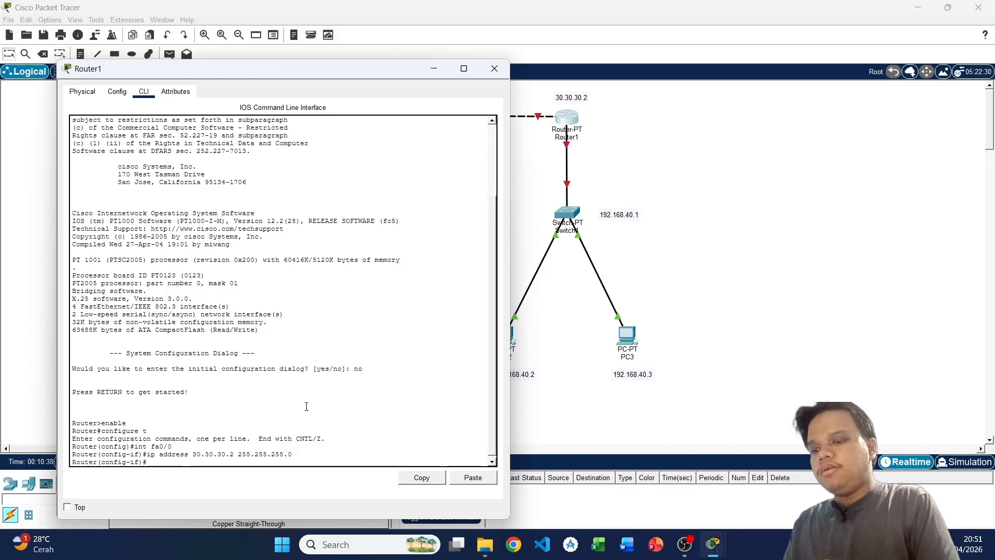
key(Return)
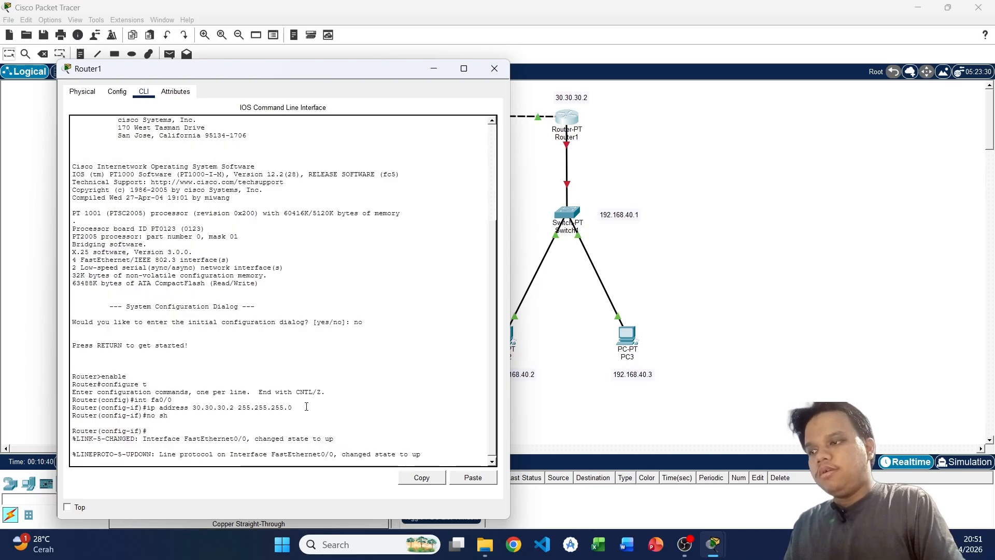
key(Return)
text(exit)
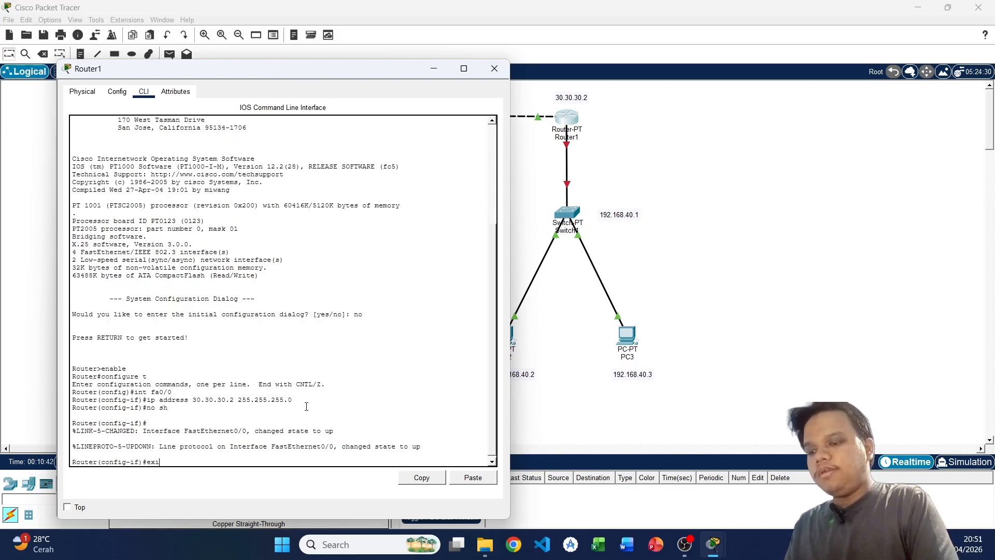
key(Return)
Select Router1's interface fa1/0 and assign it IP address 192.168.40.1 with subnet mask 255.255.255.0
text(int )
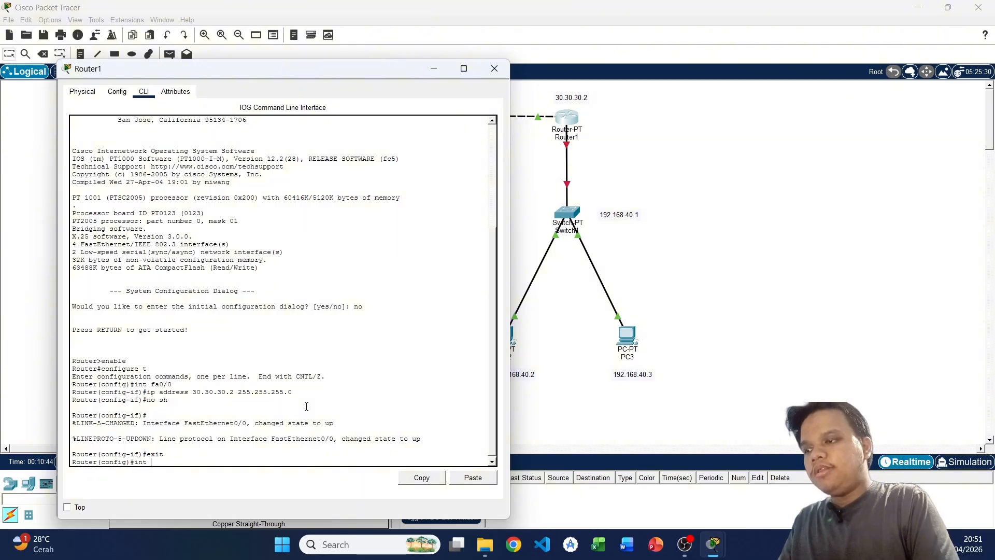
text(fa1/0)
key(Return)
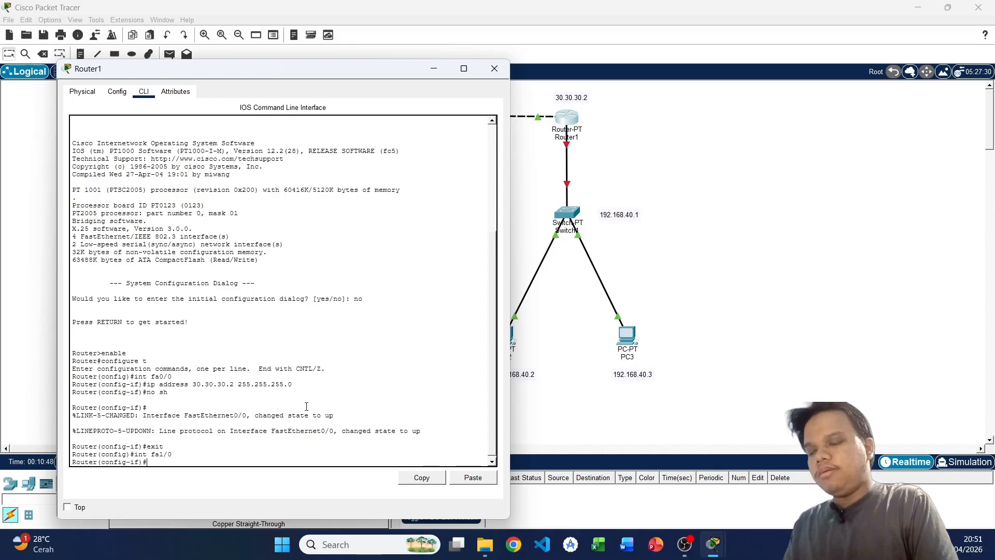
text(ip addree)
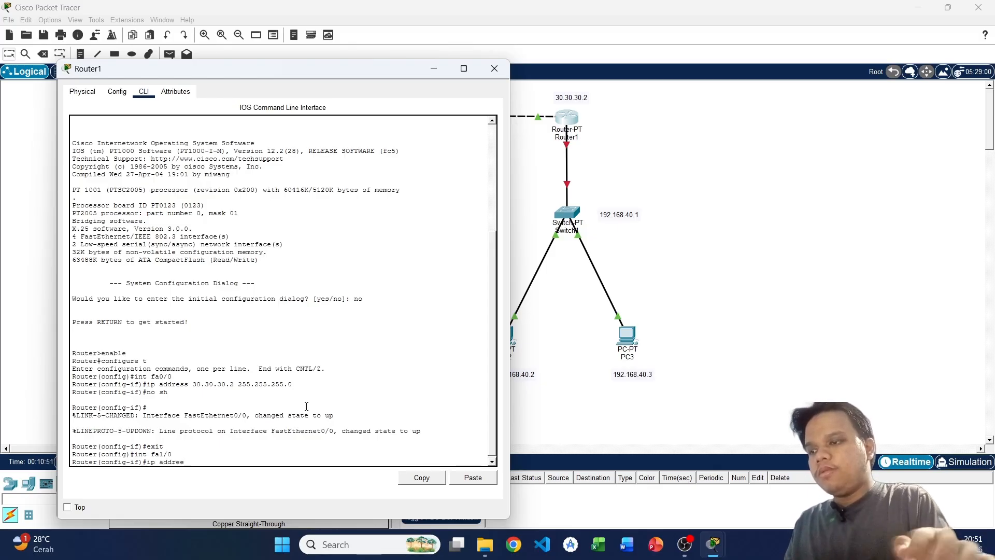
key(BackSpace)
text(ss)
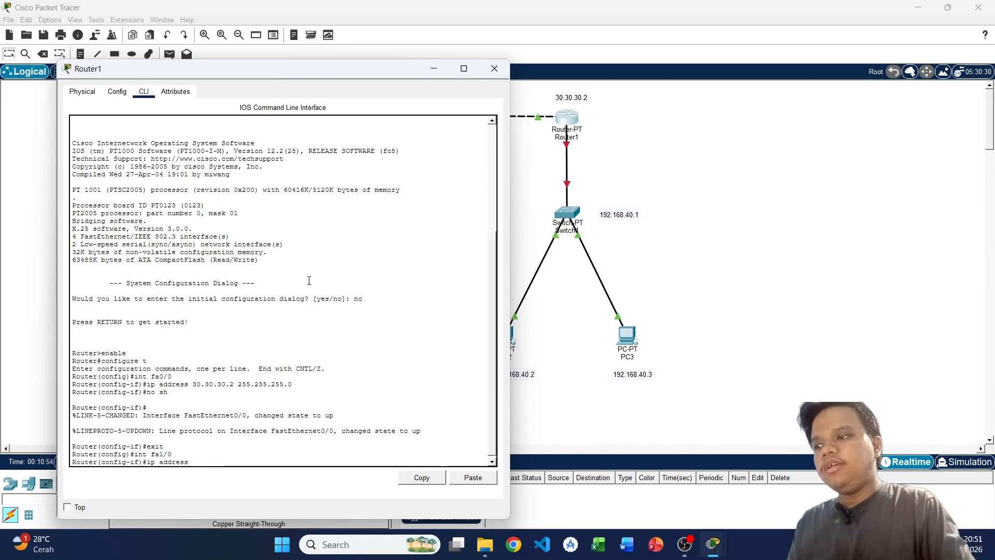
text( 192.)
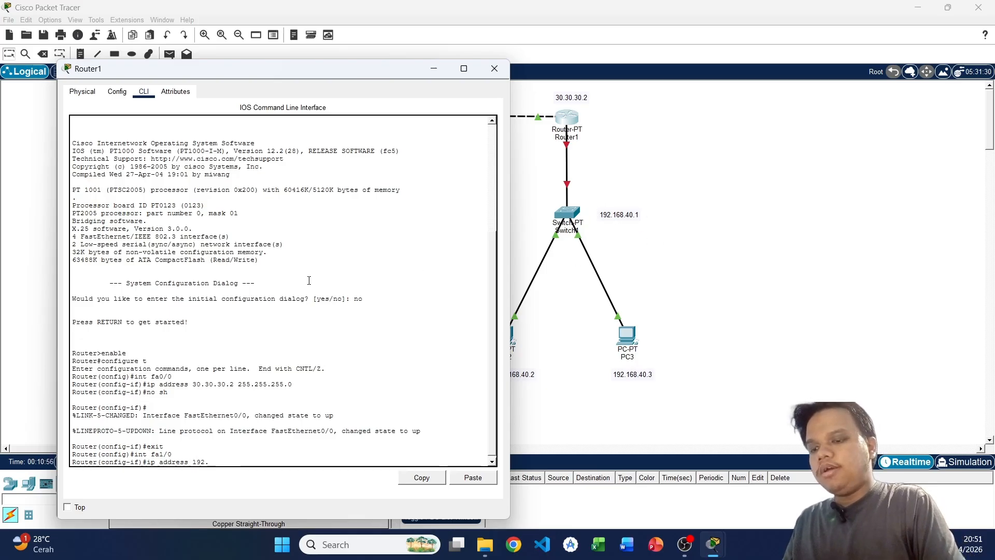
text(168)
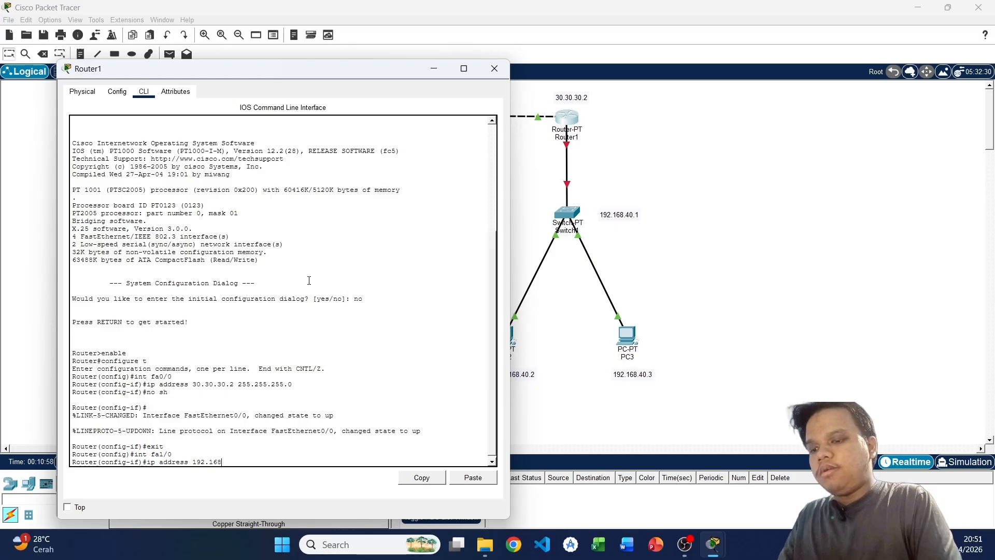
text(.40)
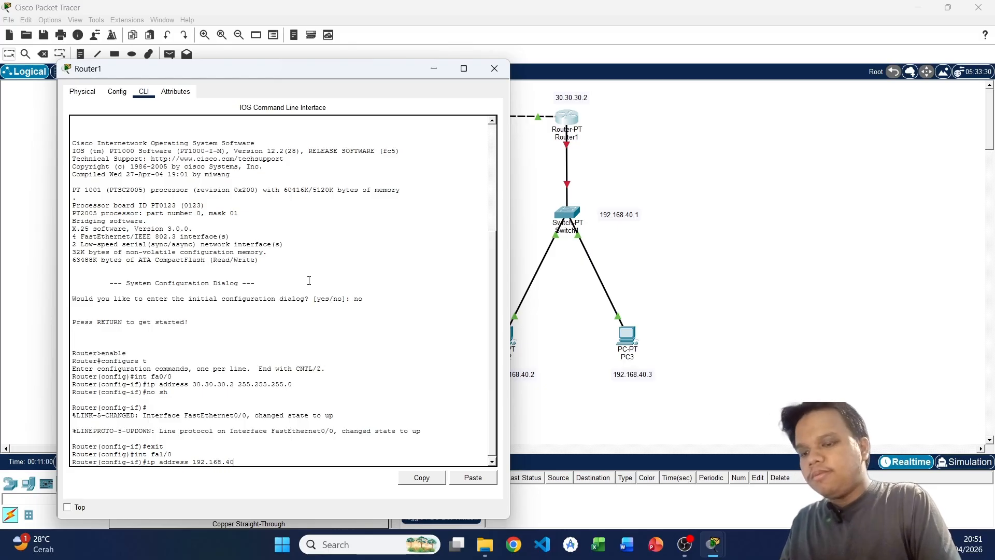
text(.1 255.255.255)
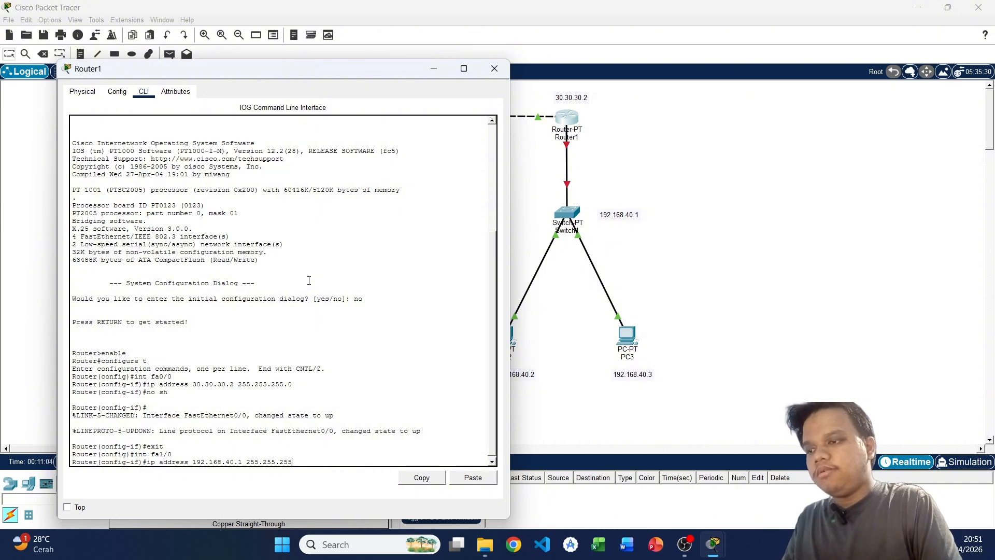
text(.0)
key(Return)
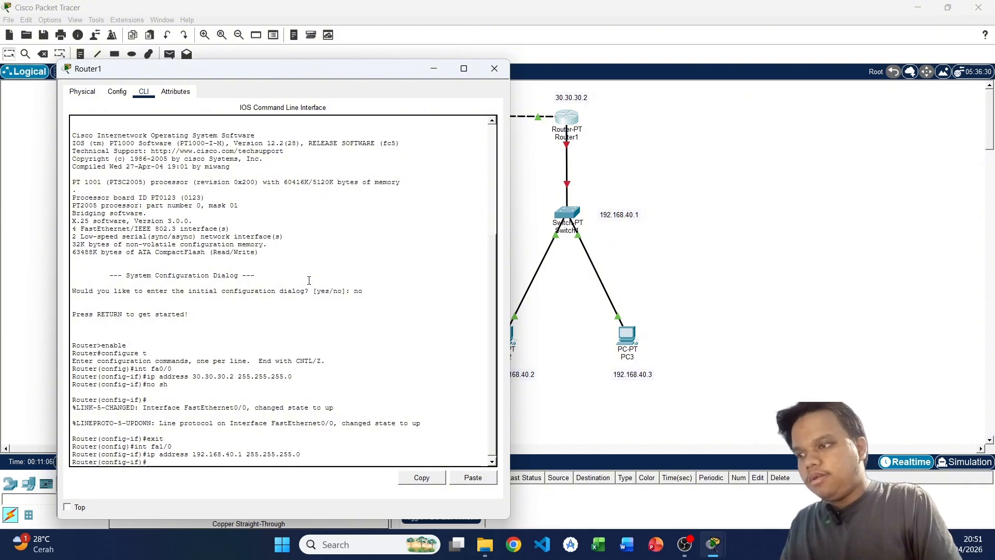
Enable Router1's interface fa1/0 with no sh and close Router1's window
text(no sh)
key(Return)
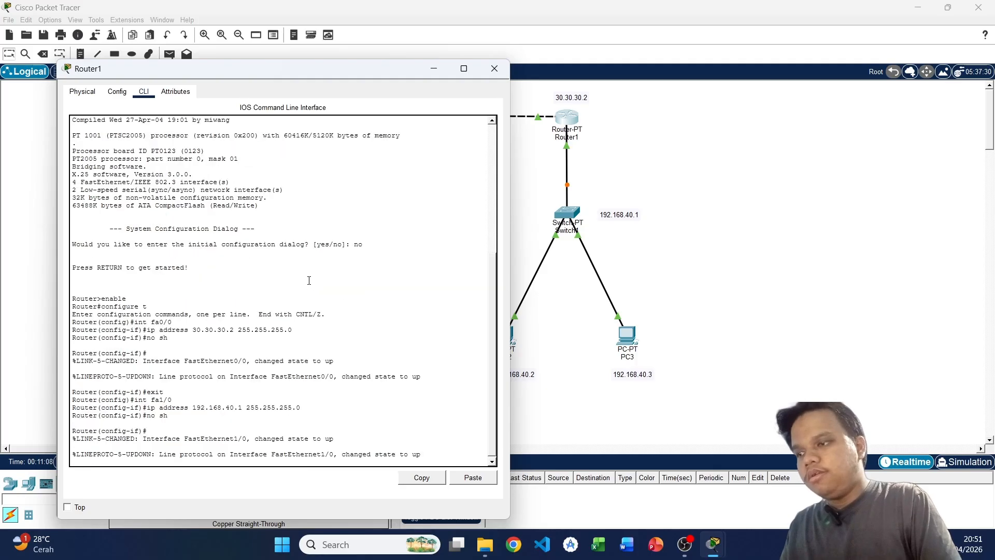
key(Return)
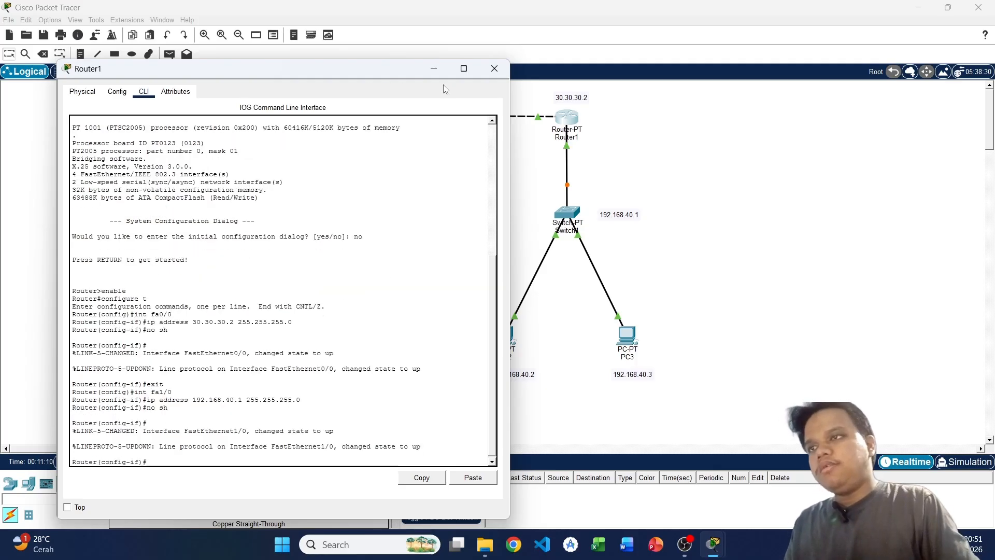
click(494, 69)
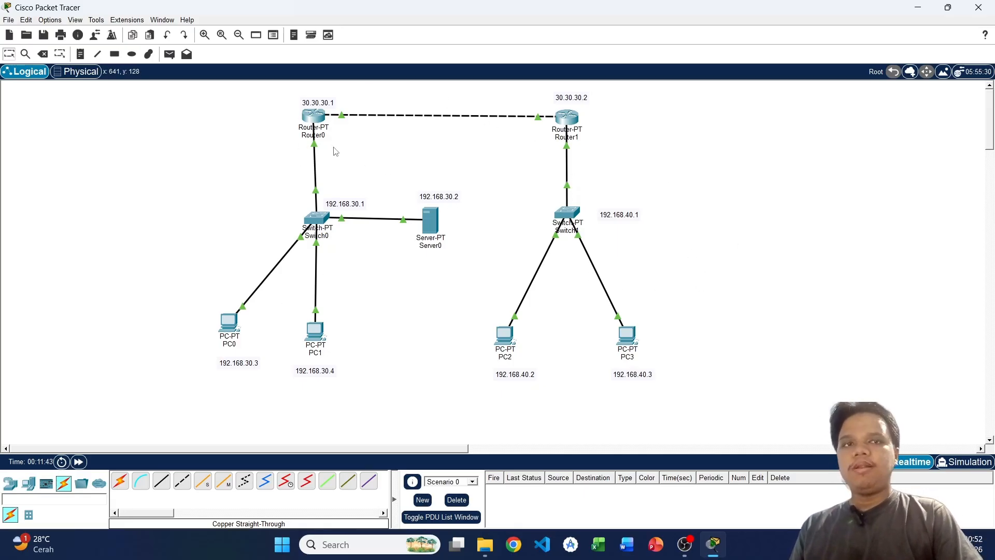
Reopen Router0's command line and enter RIP configuration with router rip
click(313, 118)
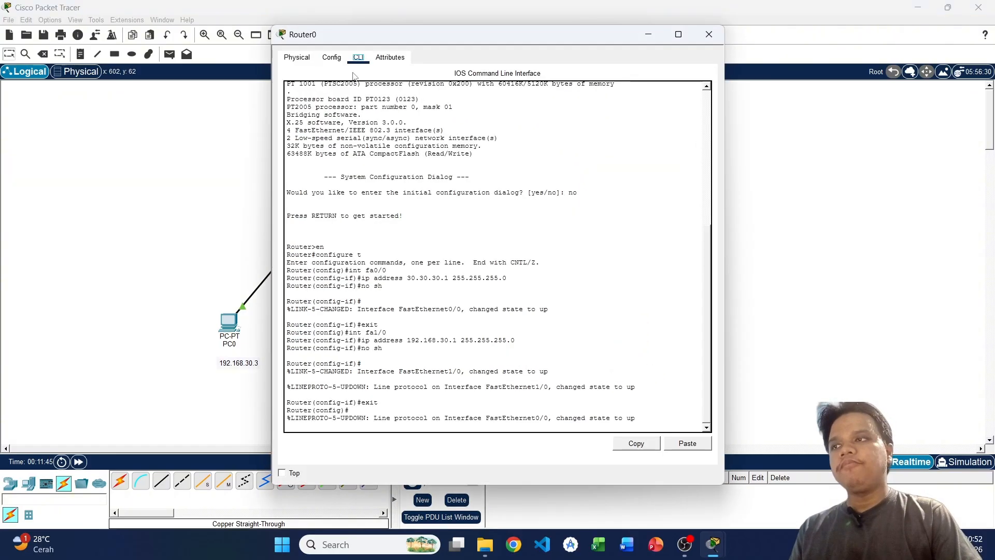
click(490, 424)
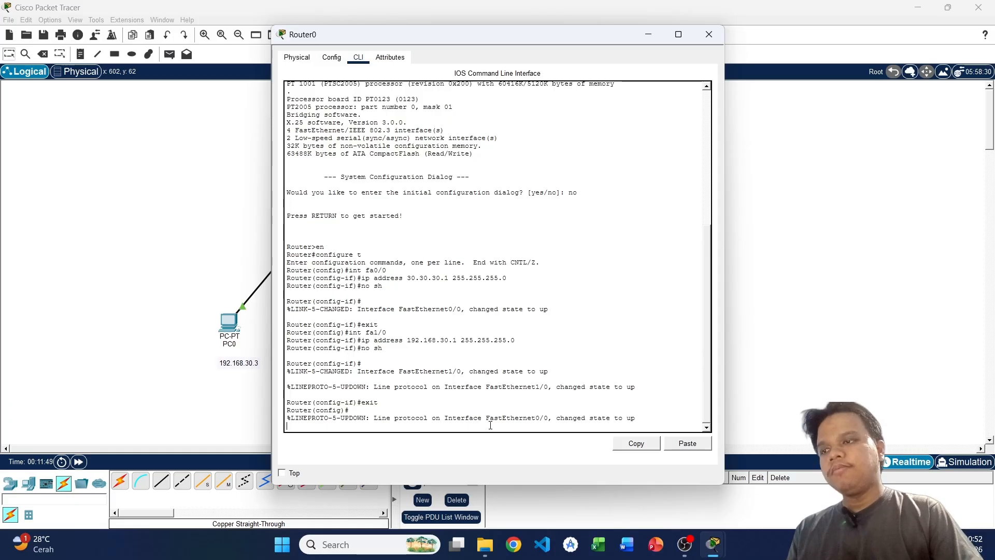
key(Return)
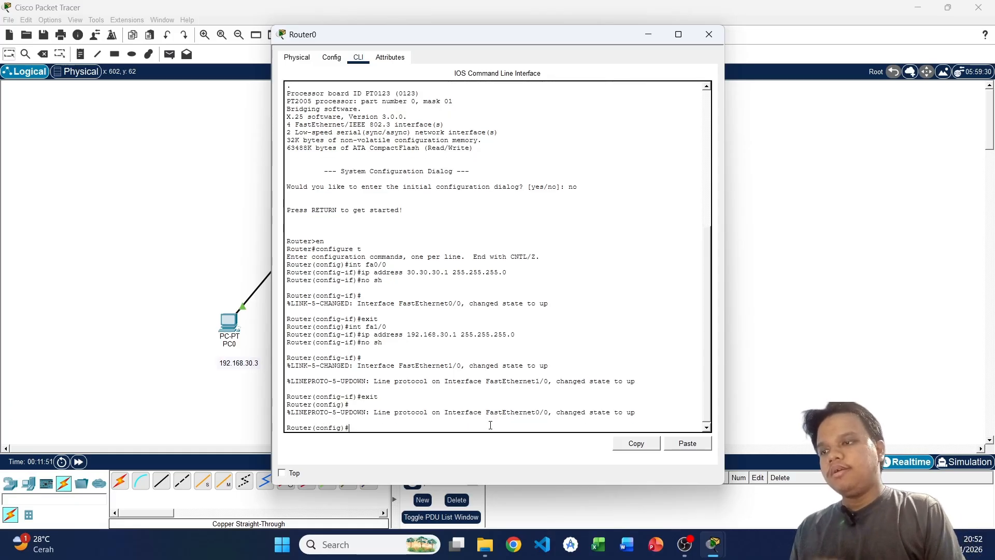
text(ro)
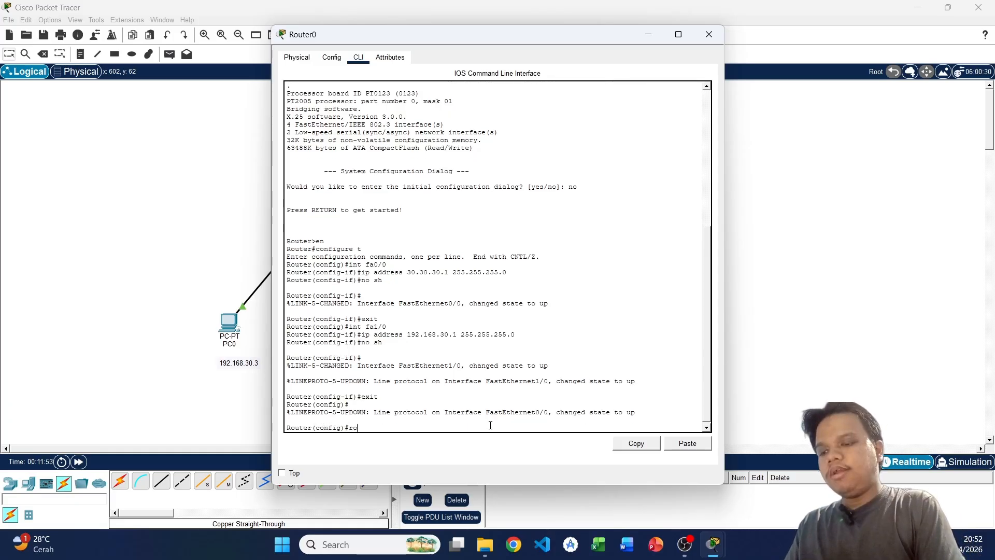
text(uter rip)
key(Return)
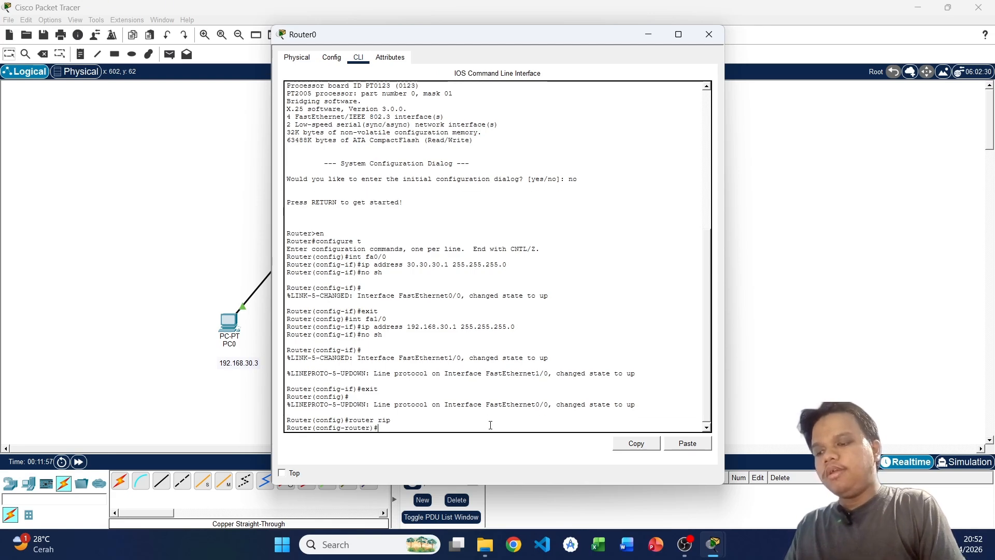
Add network 30.30.30.0 to Router0's RIP configuration
text(network 30)
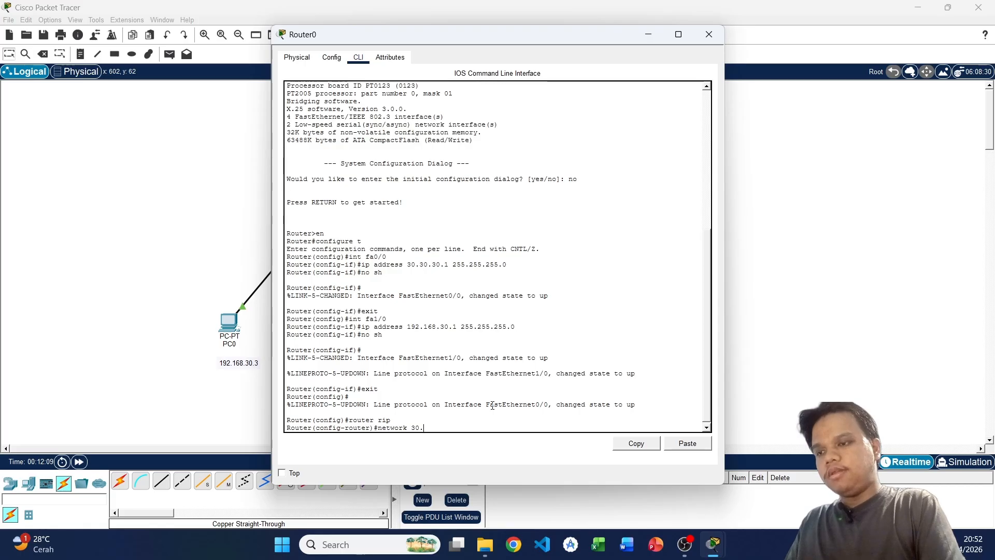
text(.30.30.0)
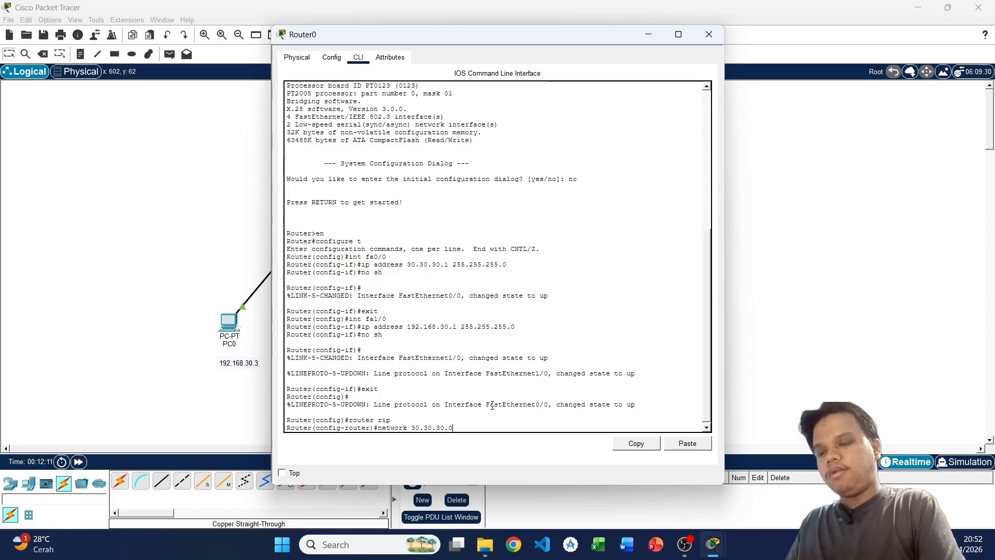
key(Return)
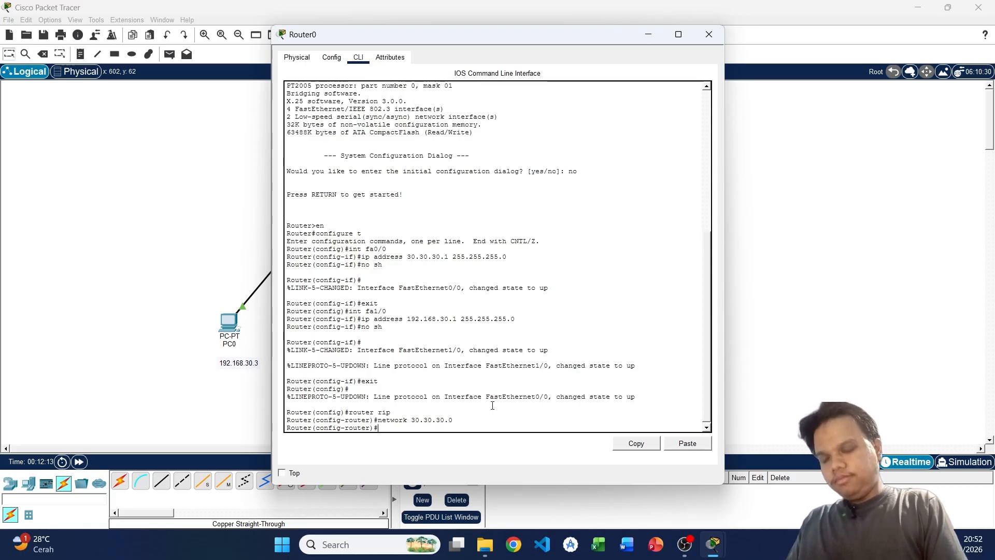
Add network 192.168.30.0 to Router0's RIP configuration
text(net)
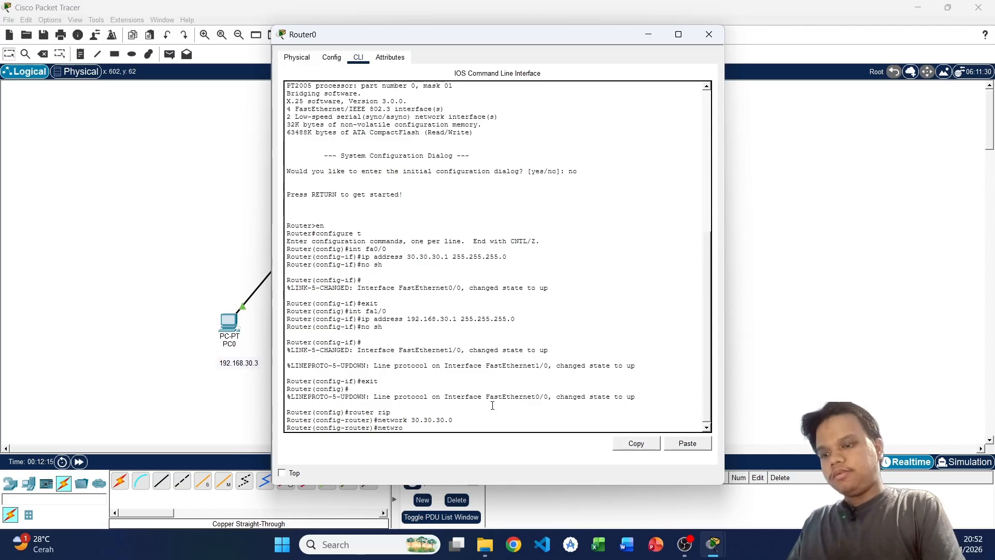
text(wro)
key(BackSpace)
text(ork)
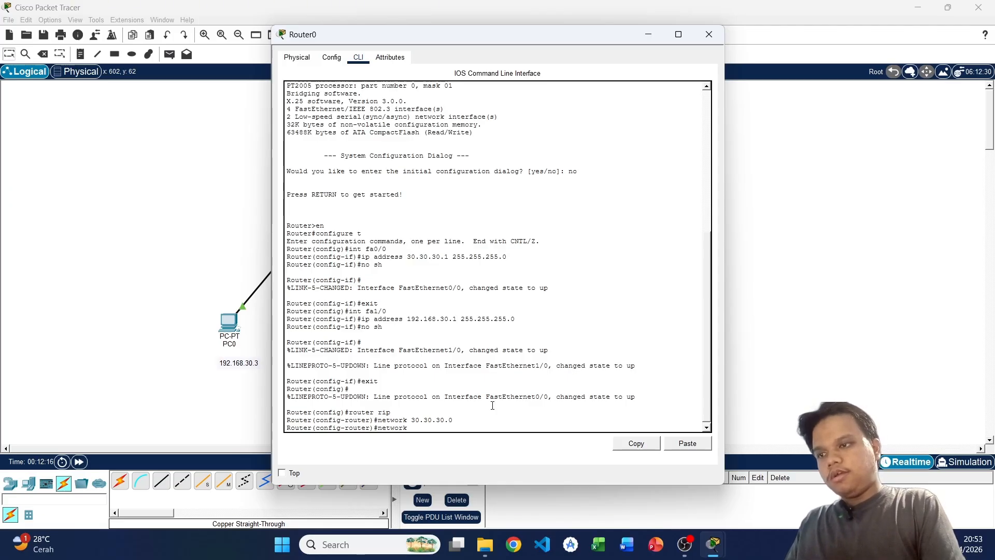
text( 192)
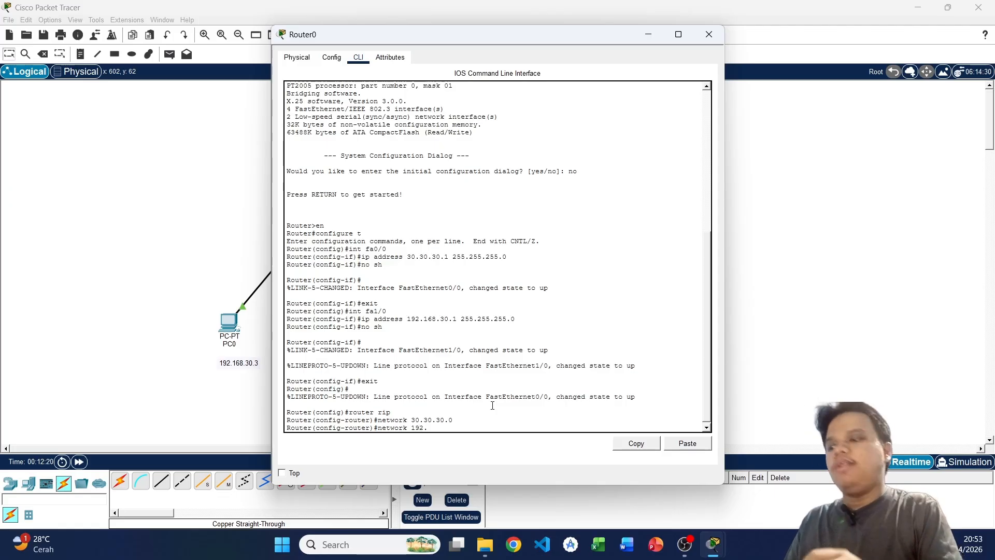
text(.168.30)
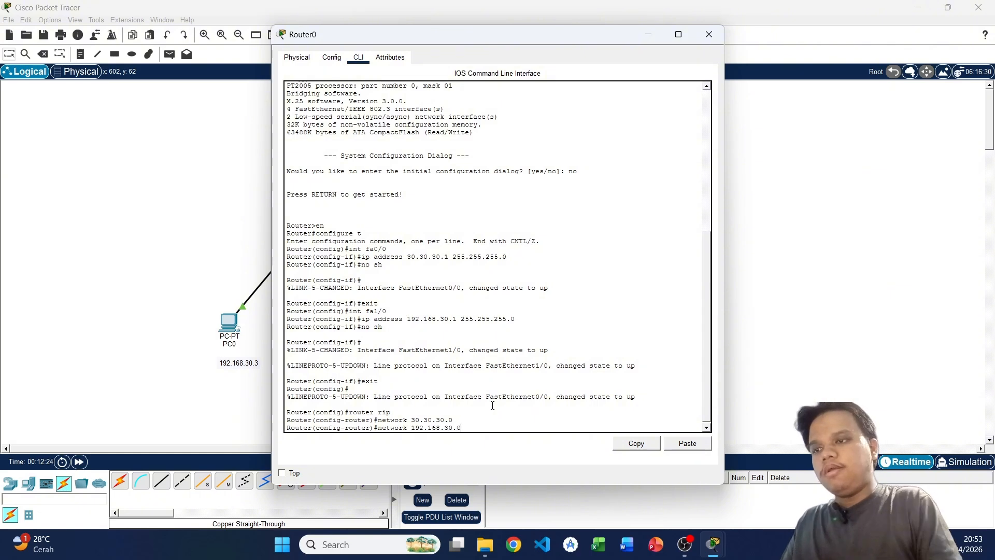
text(.0)
key(Return)
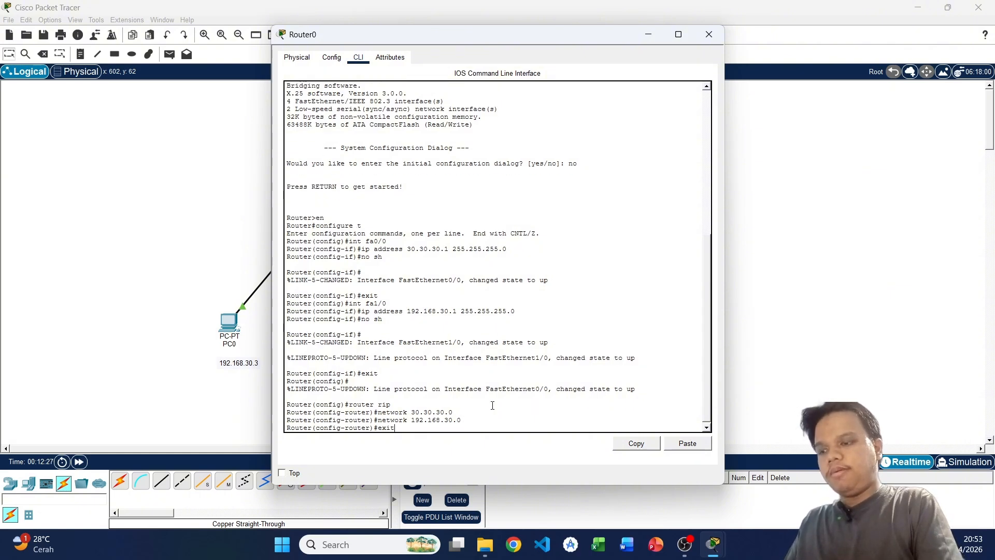
Exit Router0's RIP configuration mode and close Router0's window
key(Return)
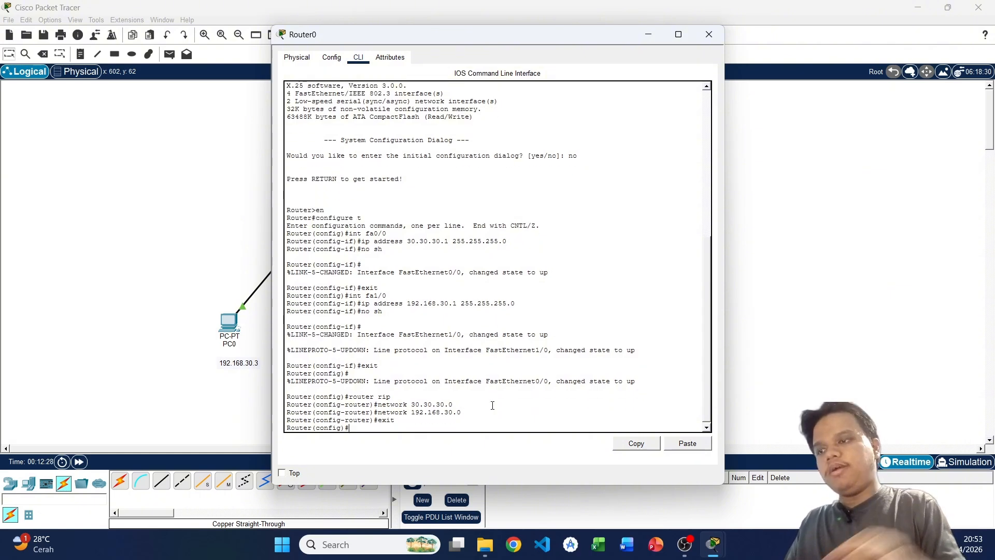
click(709, 35)
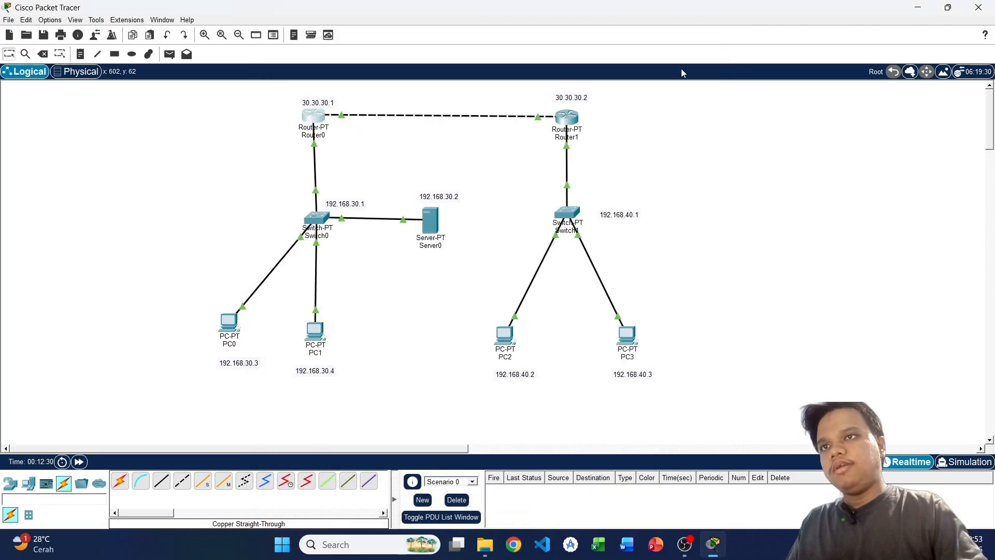
Reopen Router1's command line and enter RIP configuration with router rip
click(565, 119)
click(565, 120)
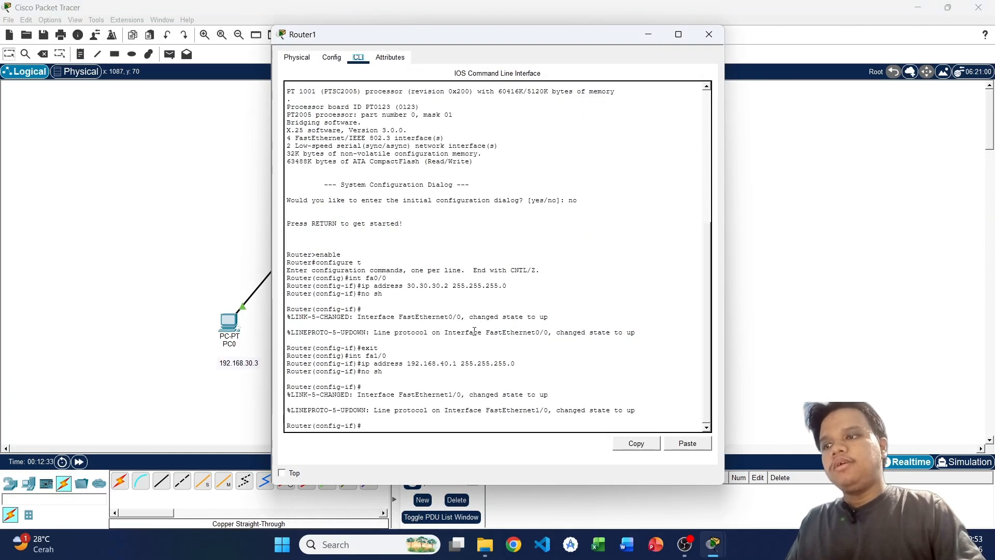
click(416, 423)
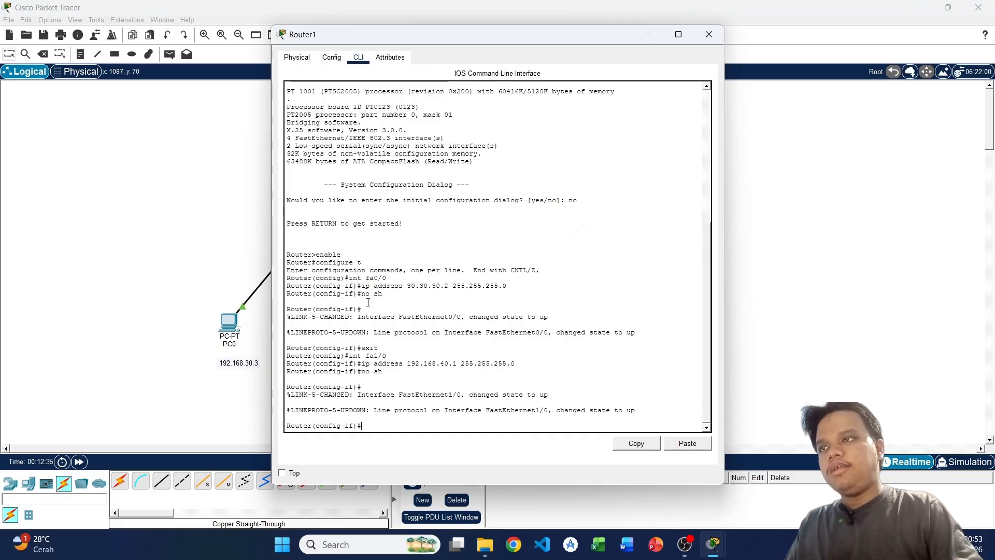
key(Return)
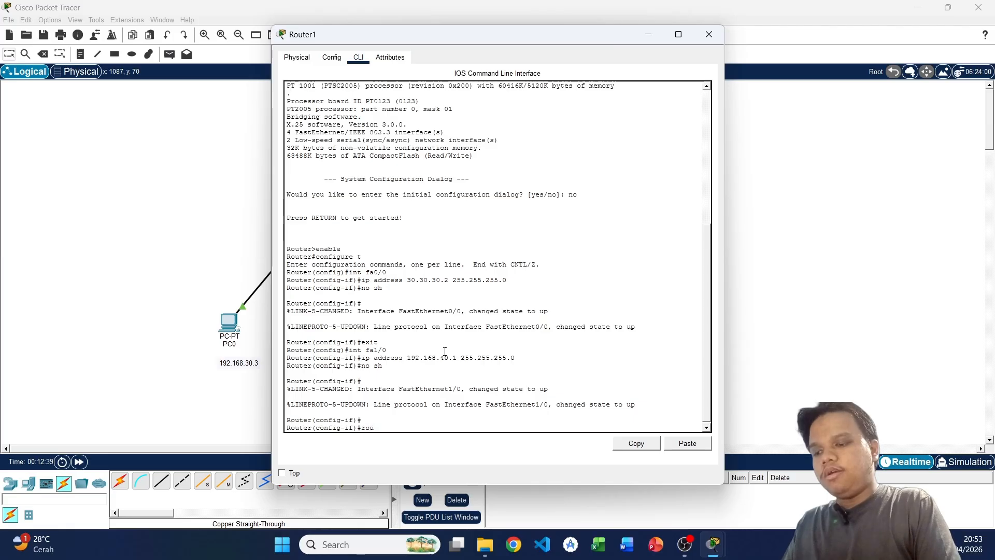
text(router rip)
key(Return)
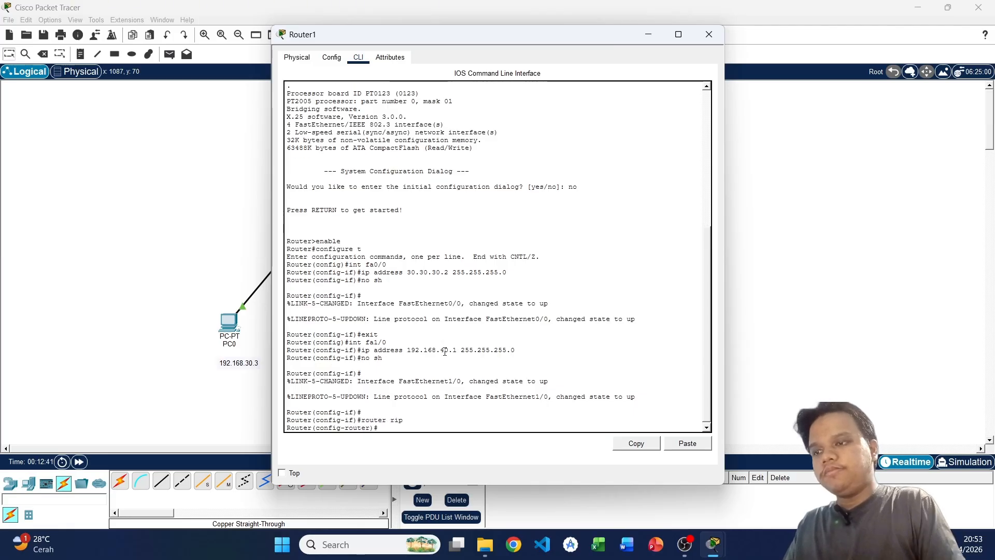
Add network 30.30.30.0 to Router1's RIP configuration
text(network)
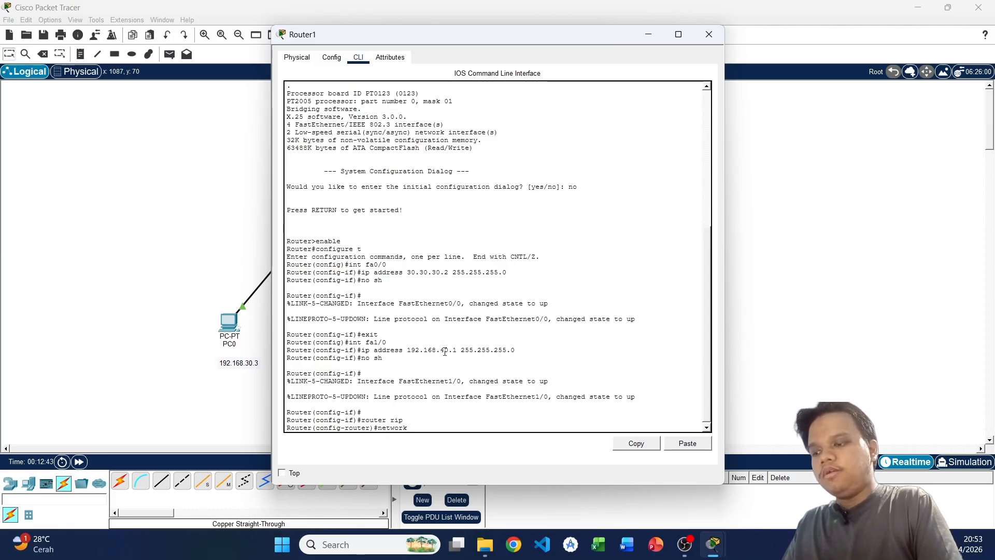
text( 30.30)
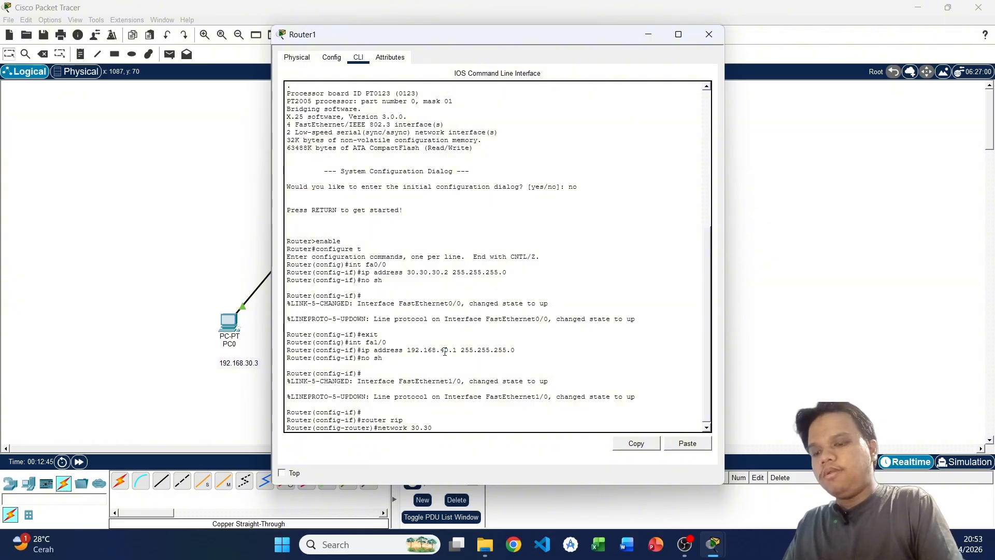
text(.30.0)
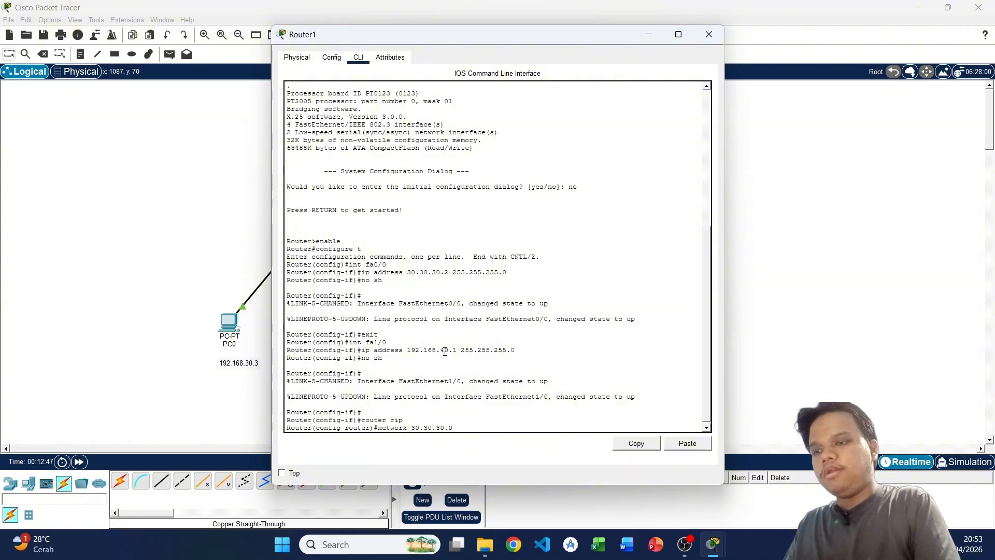
key(Return)
Add network 192.168.40.0 to Router1's RIP configuration and close Router1's window
text(network)
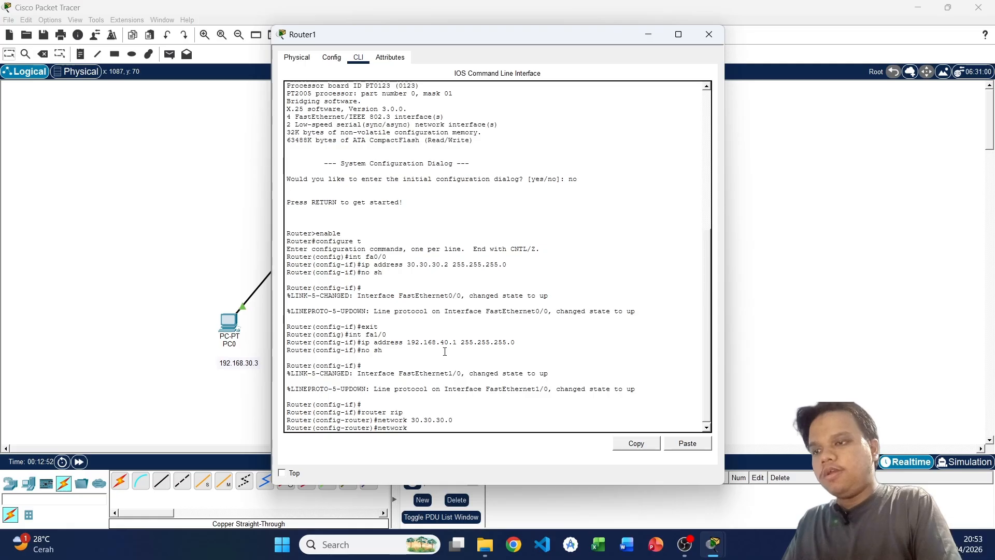
text( 192.168.40.)
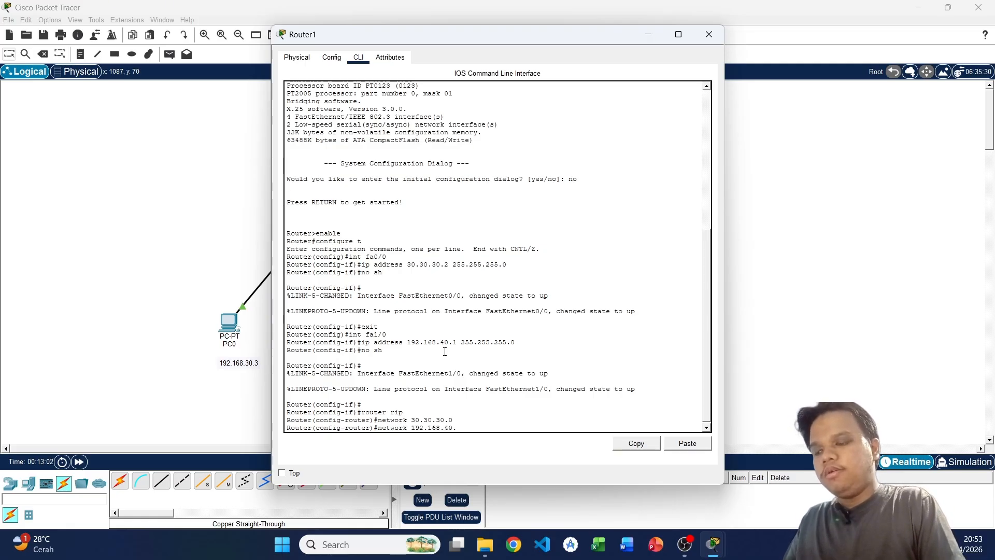
text(0)
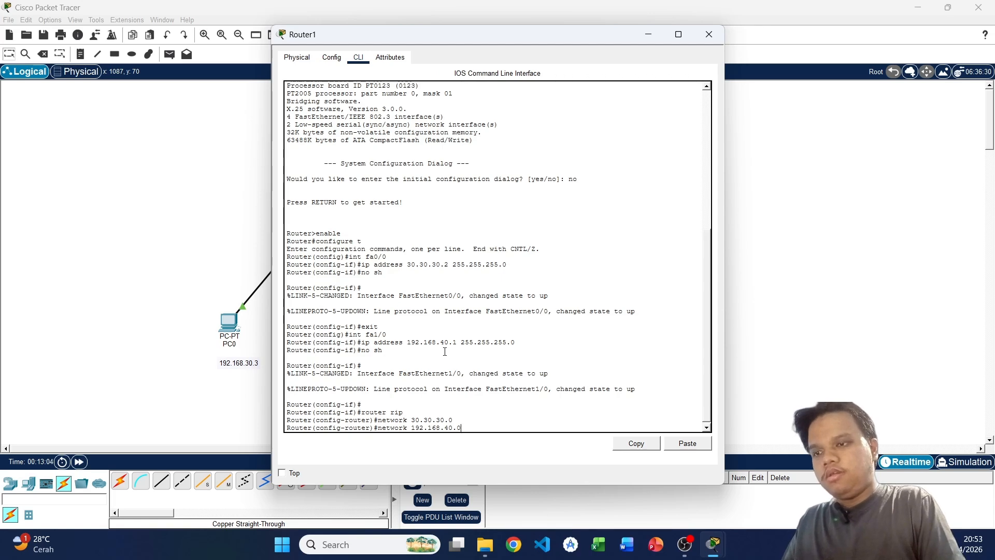
key(Return)
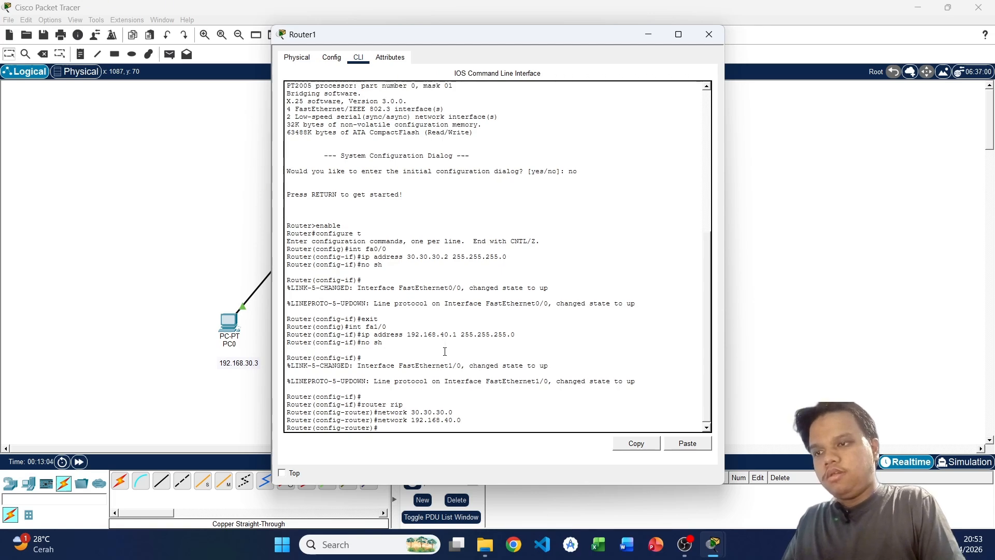
click(710, 34)
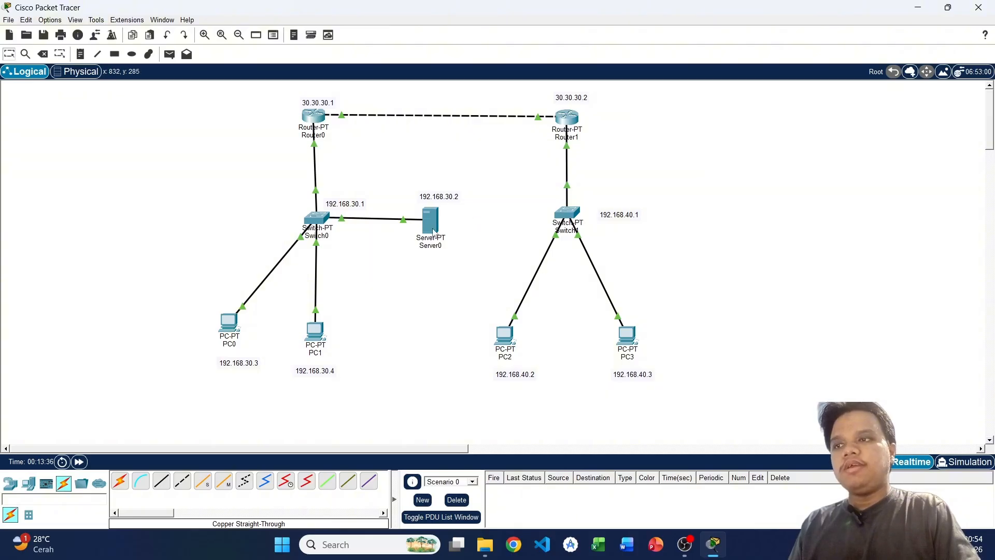
In Server0's IP configuration, set the static IPv4 address to 192.168.30.2 with subnet mask 255.255.255.0
click(432, 231)
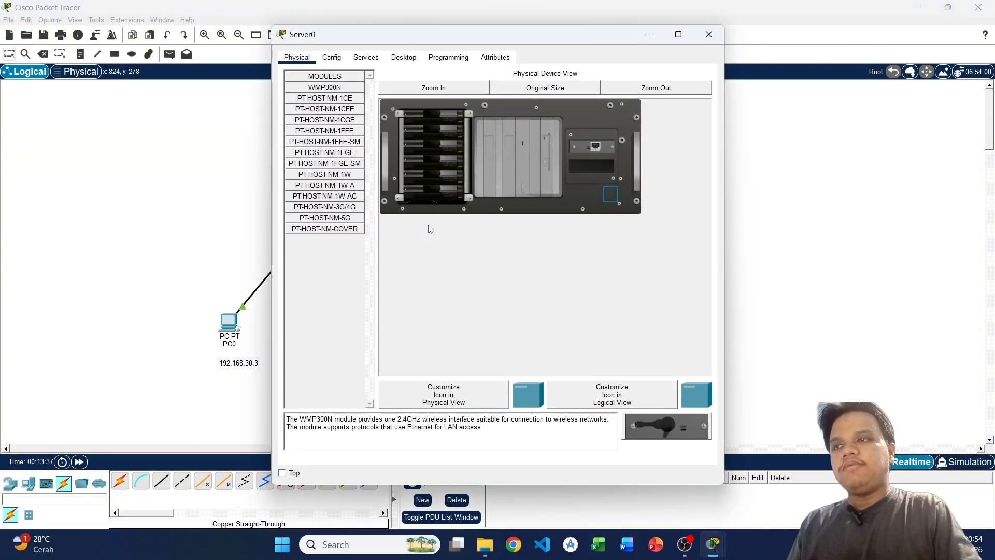
click(404, 58)
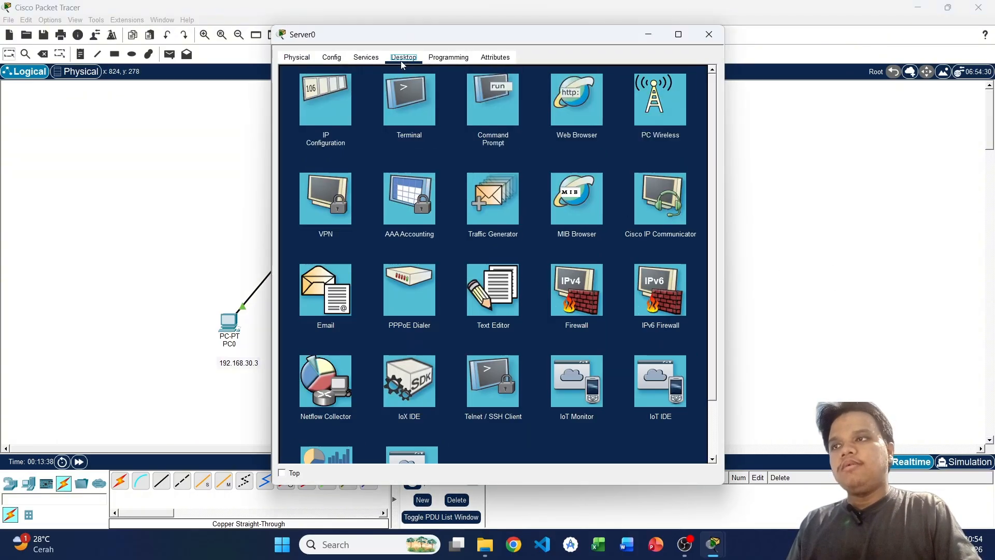
click(323, 113)
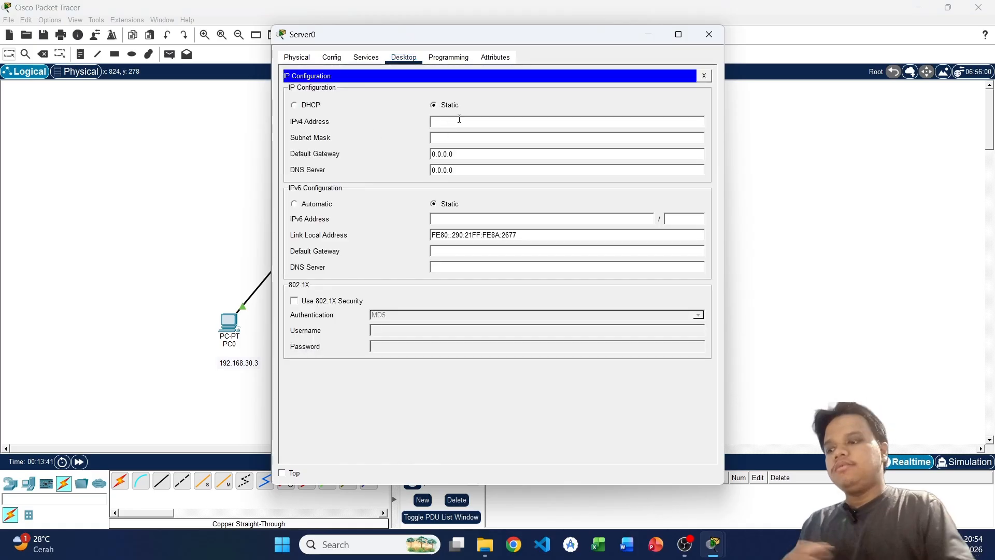
text(192.16)
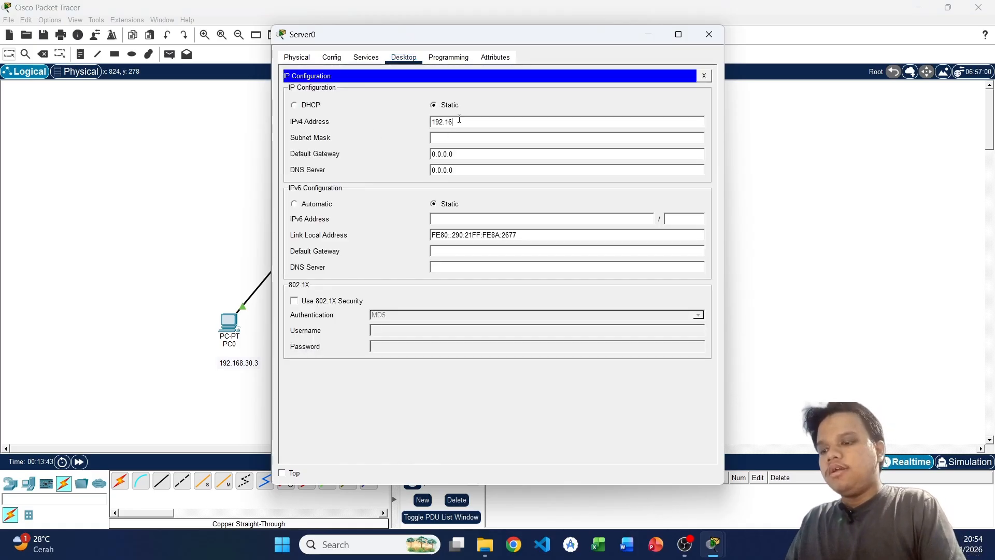
text(8.30.1)
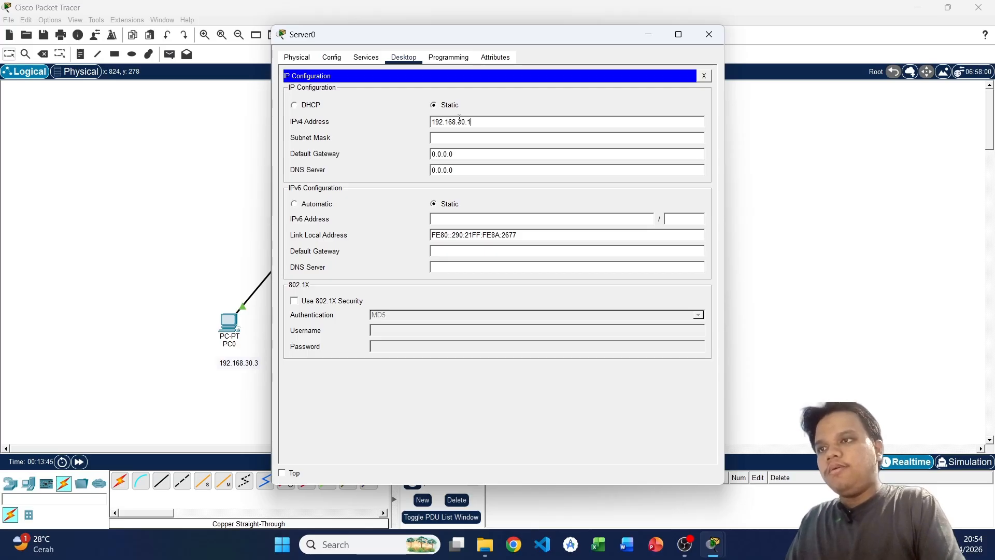
double_click(459, 119)
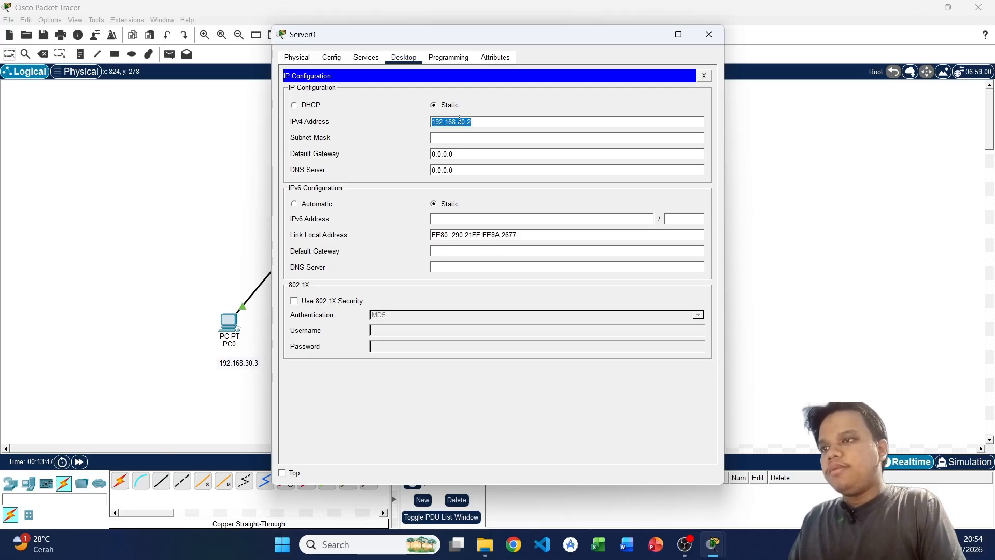
click(449, 137)
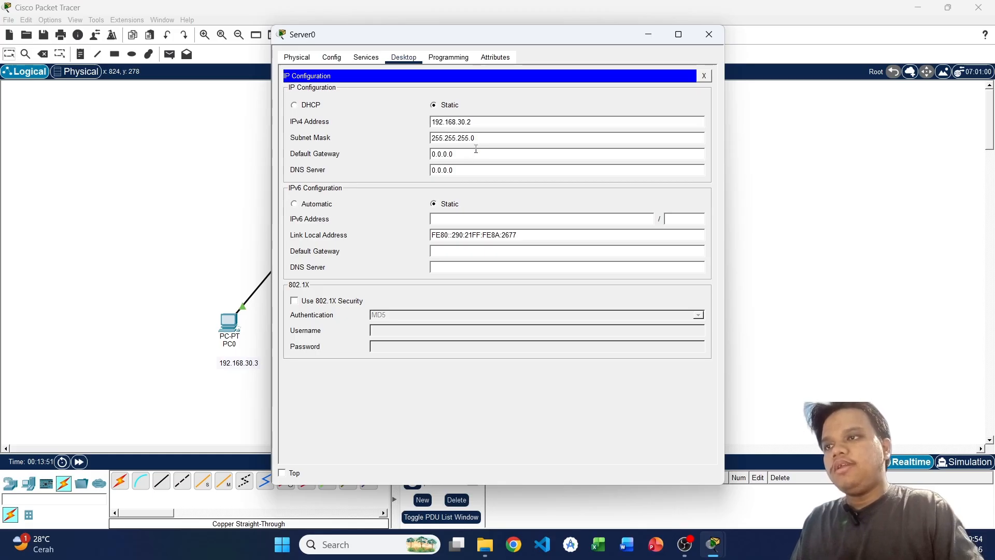
Set Server0's IPv4 default gateway to 192.168.30.1 and close its window
key(ctrl+a)
text(192.168.30.)
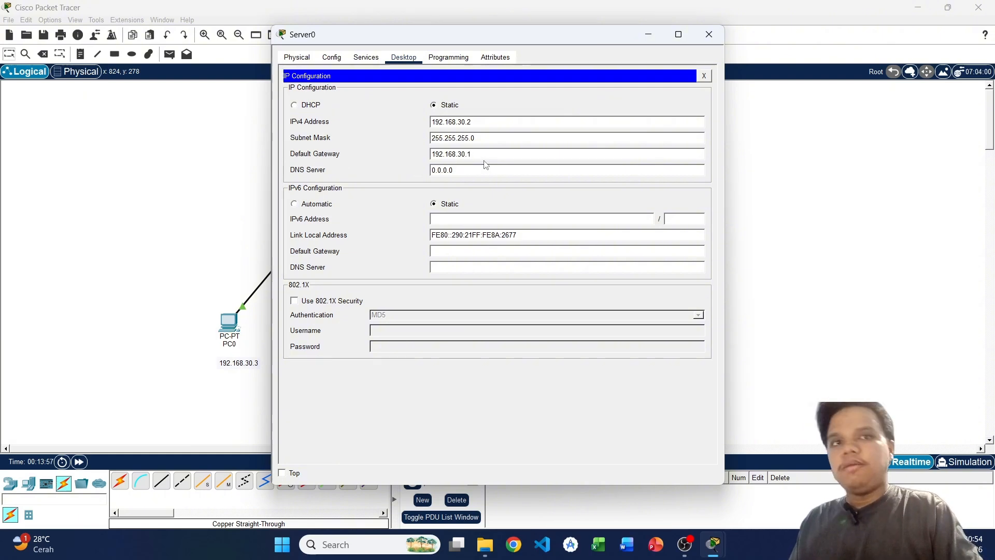
click(708, 37)
In PC0's IP configuration, set the static IPv4 address to 192.168.30.3 with subnet mask 255.255.255.0
click(229, 324)
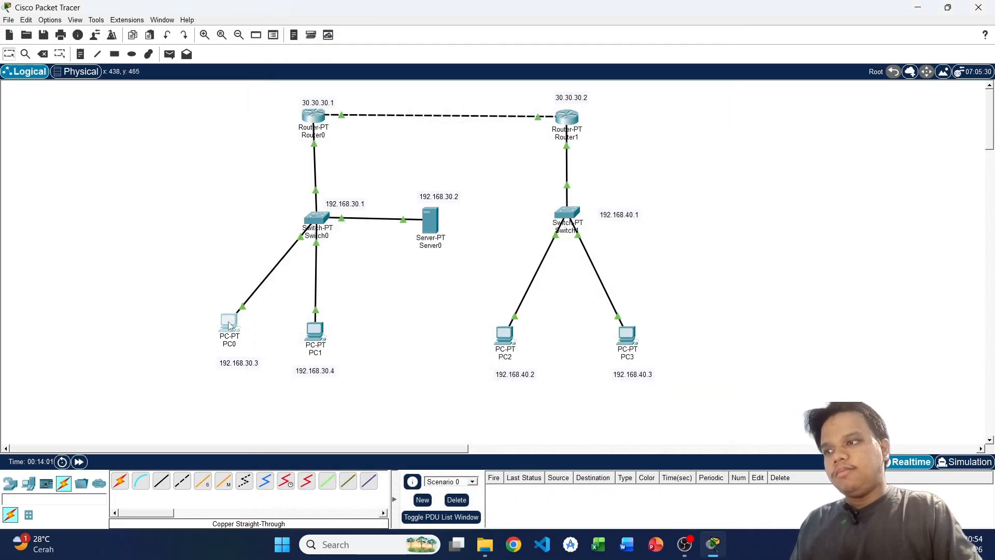
click(378, 58)
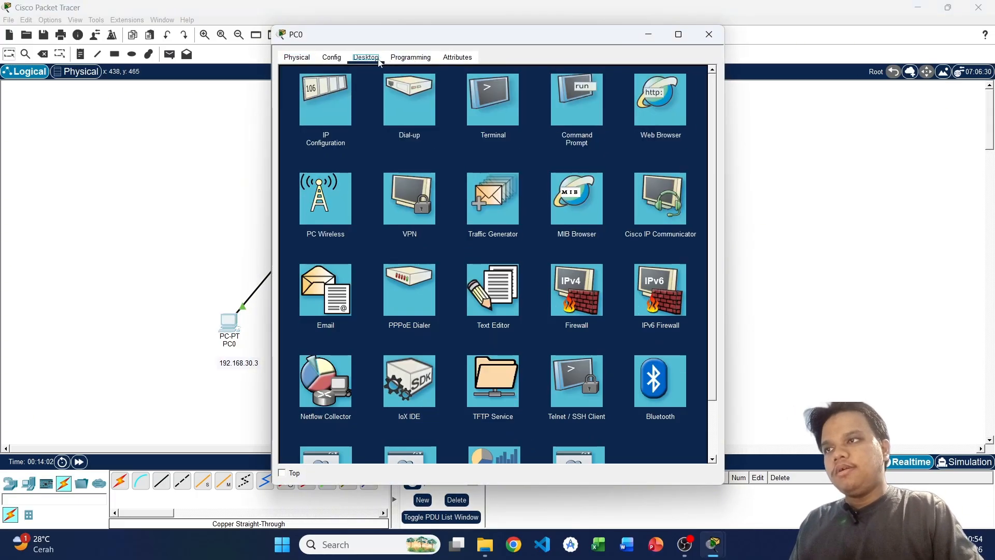
click(328, 104)
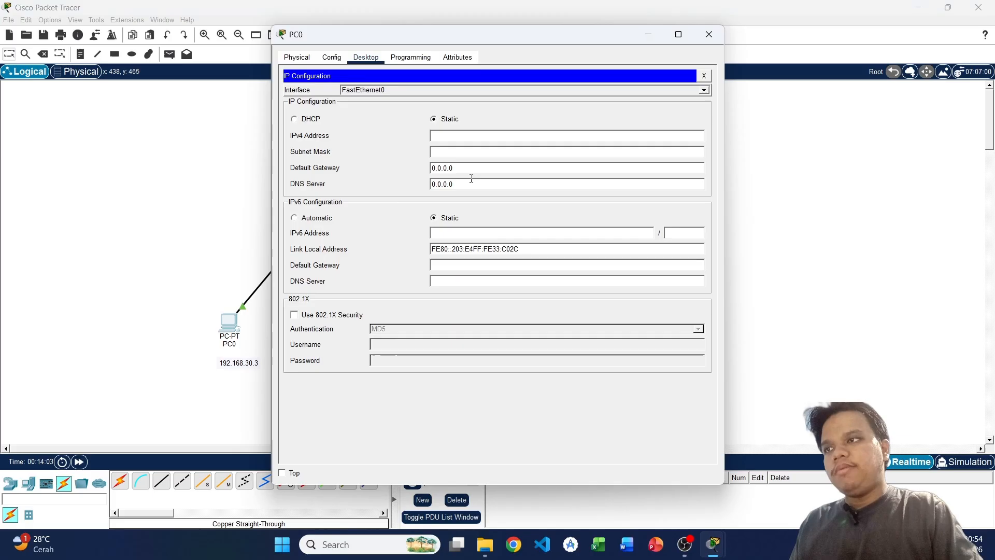
click(466, 140)
text(192.168.30.3)
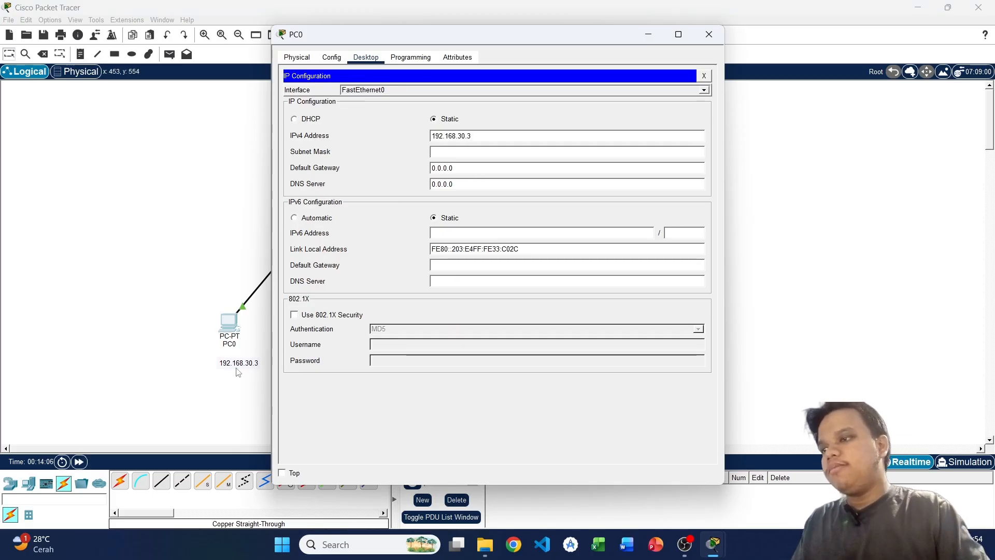
click(450, 153)
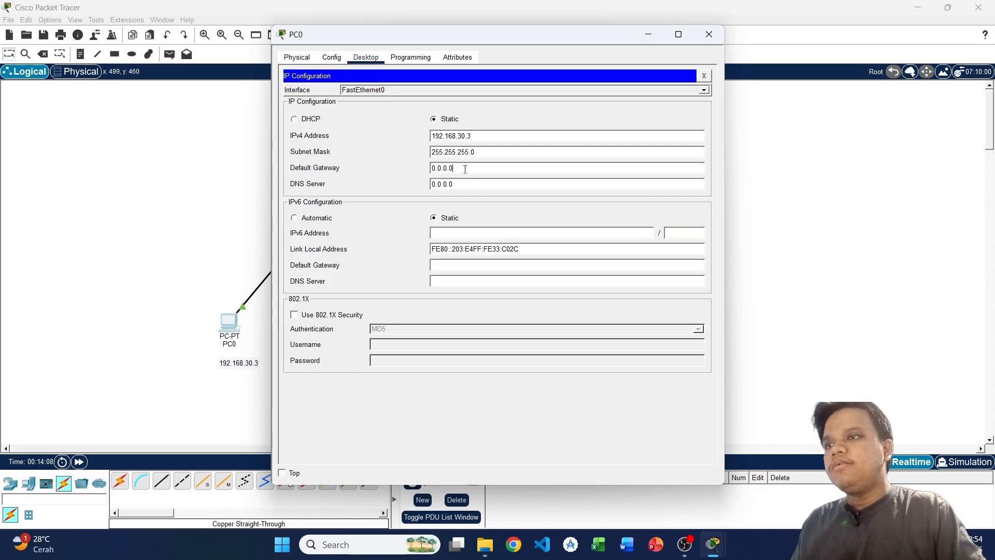
Set PC0's IPv4 default gateway to 192.168.30.1 and close its window
double_click(465, 168)
text(192.168.30.1)
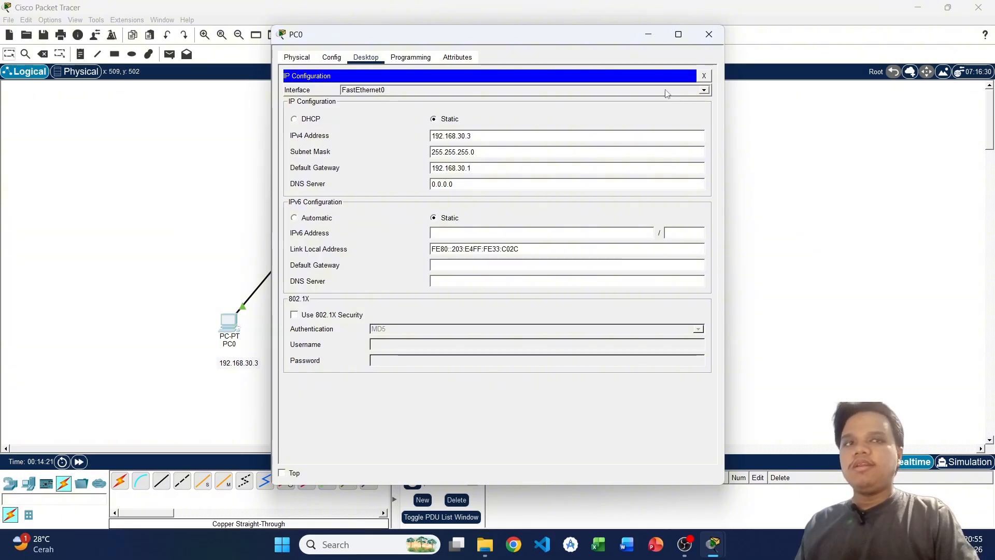
click(709, 42)
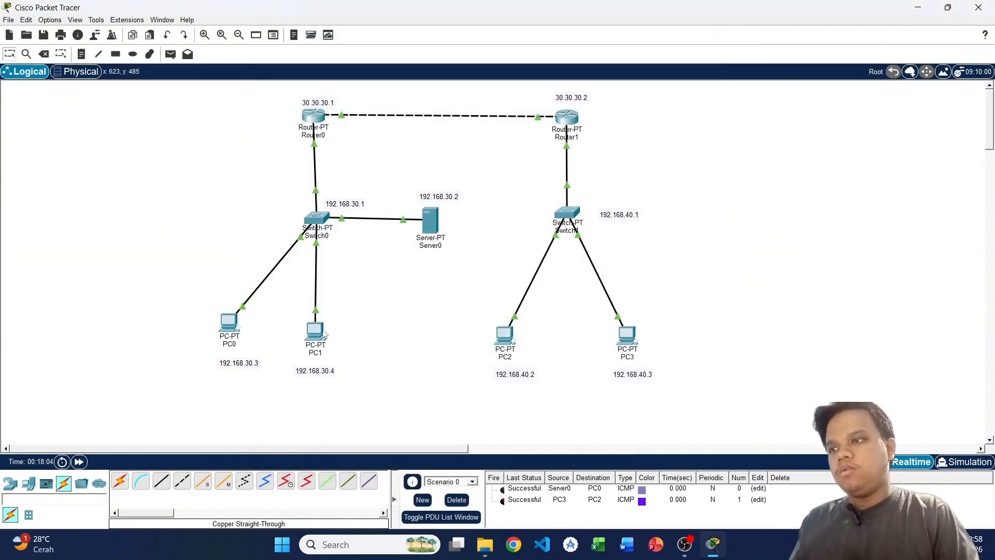
In PC1's IP configuration, set the static IPv4 address to 192.168.30.4 with subnet mask 255.255.255.0
click(321, 332)
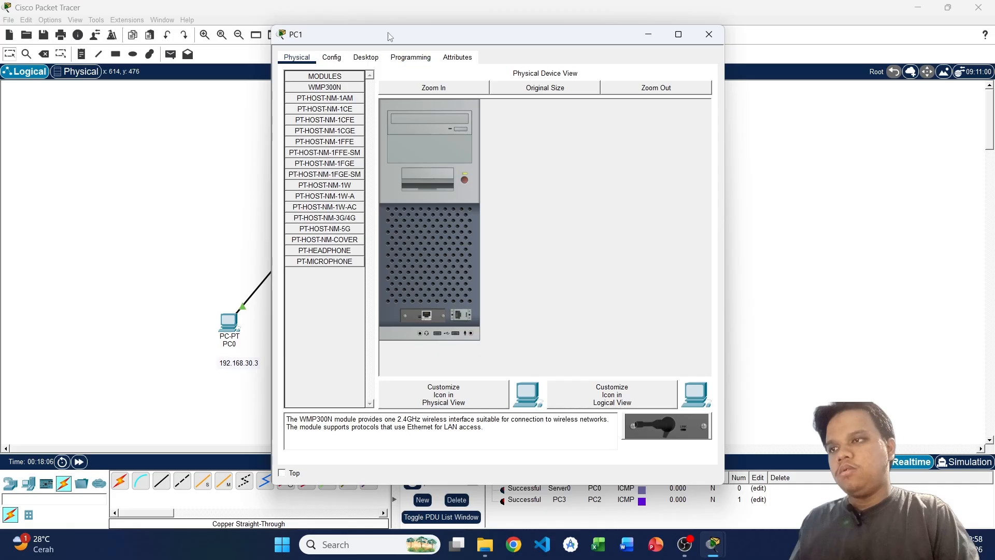
click(372, 60)
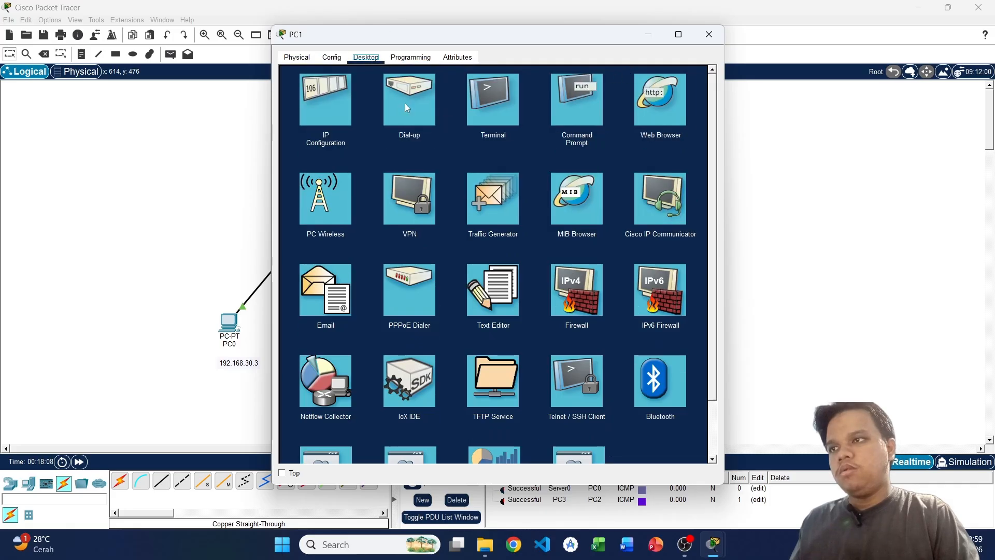
click(337, 101)
text(192.)
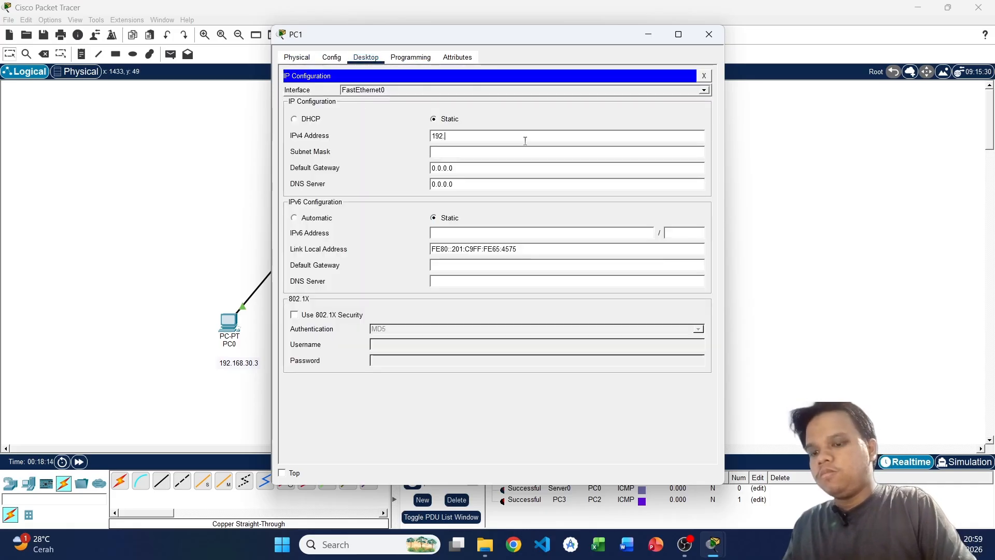
text(168.30.)
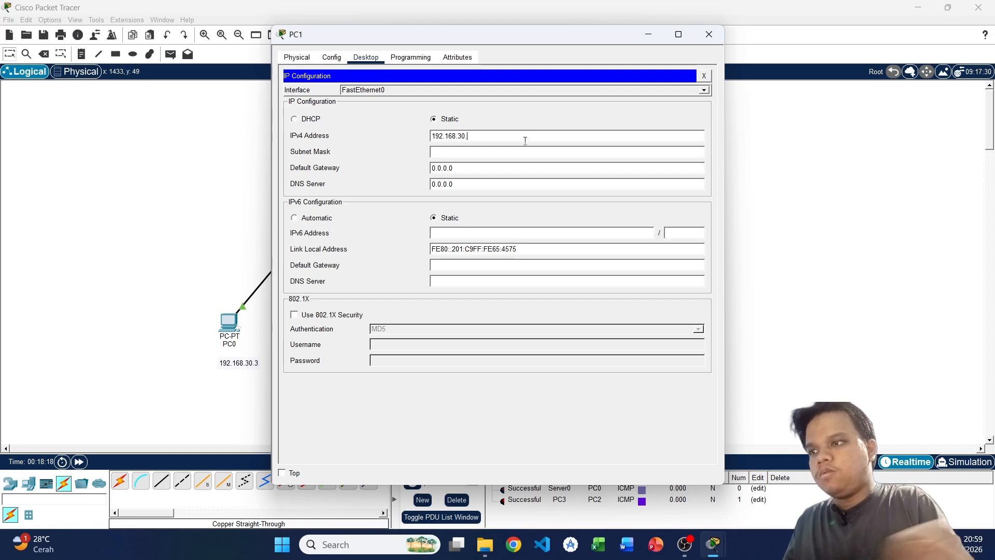
text(4)
key(Tab)
key(Tab)
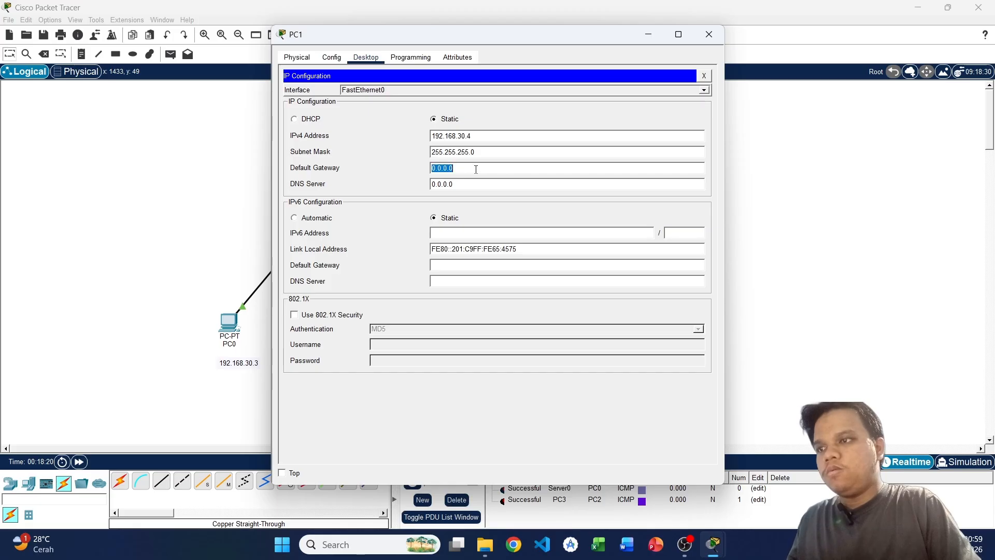
Set PC1's IPv4 default gateway to 192.168.30.1 and close its window
text(192.168.40.2)
key(BackSpace)
key(BackSpace)
key(BackSpace)
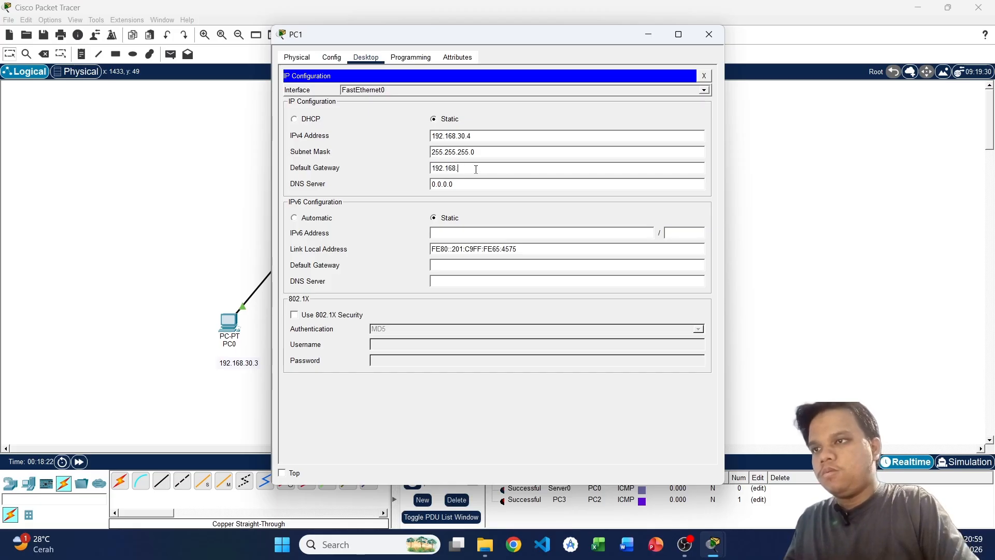
text(30.1)
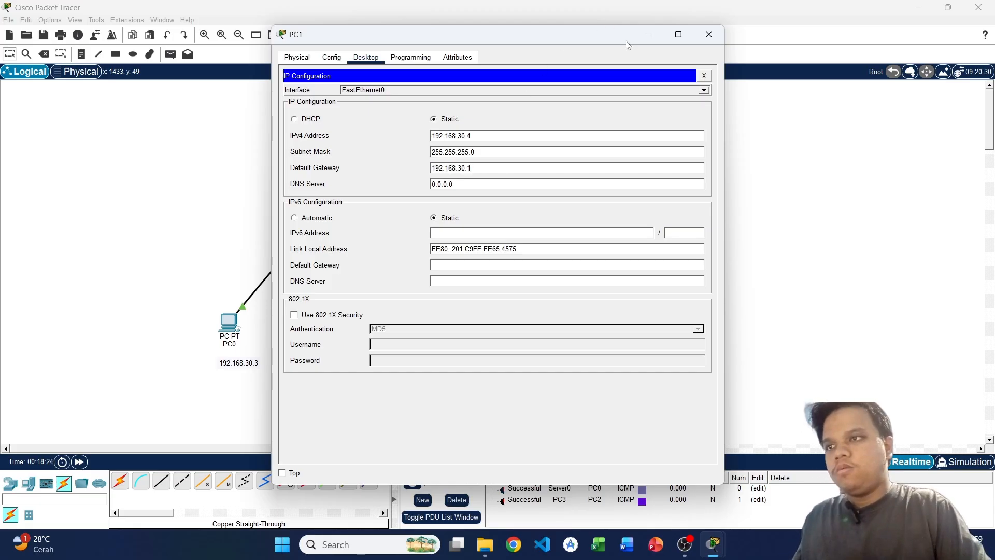
click(709, 35)
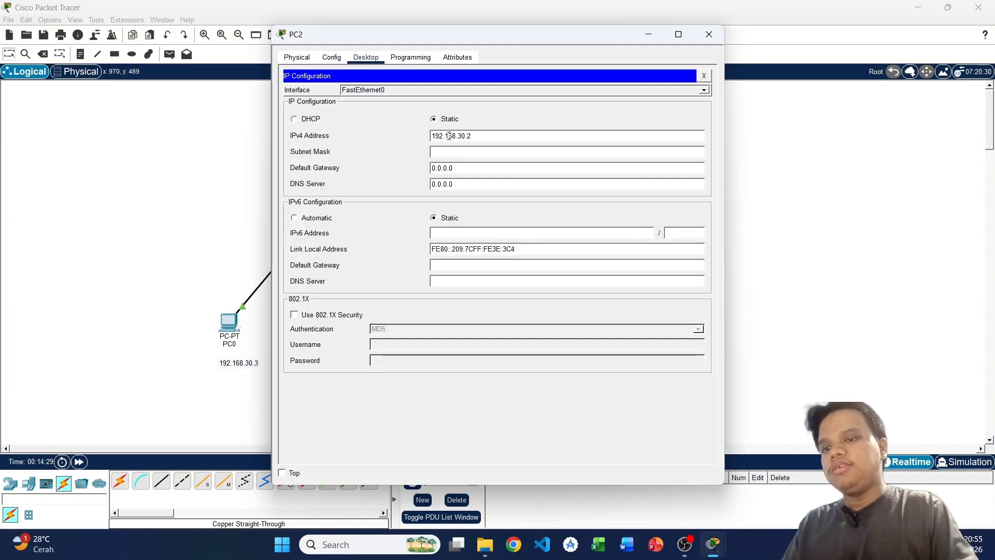
In PC2's IP configuration, set the static IPv4 address to 192.168.40.2 with subnet mask 255.255.255.0
key(BackSpace)
key(BackSpace)
key(BackSpace)
text(30.)
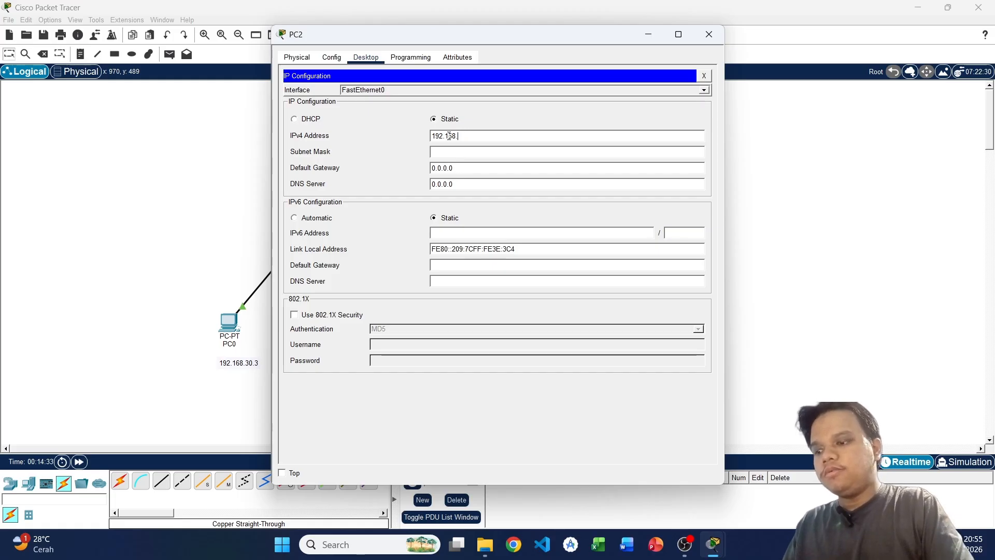
text(40.2)
double_click(449, 136)
key(ctrl+c)
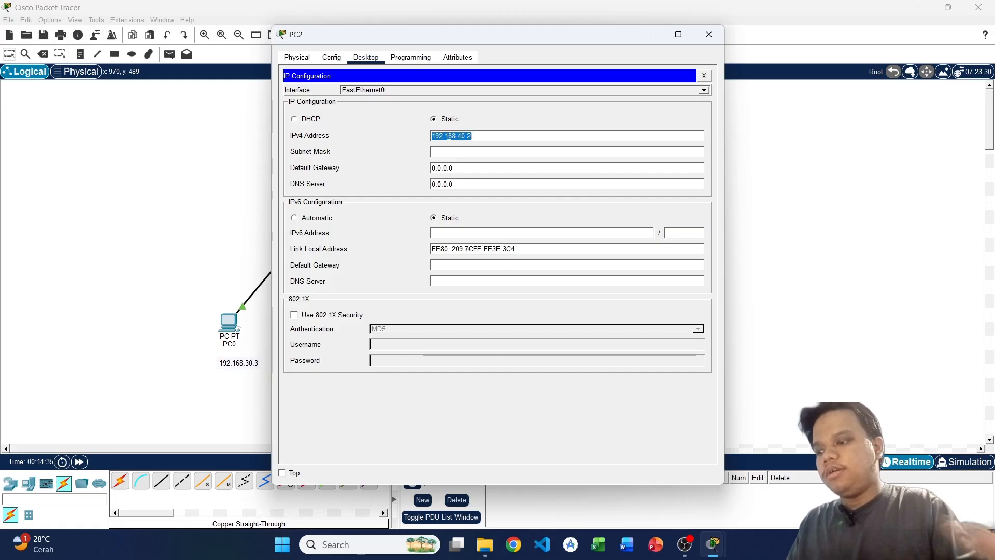
click(458, 151)
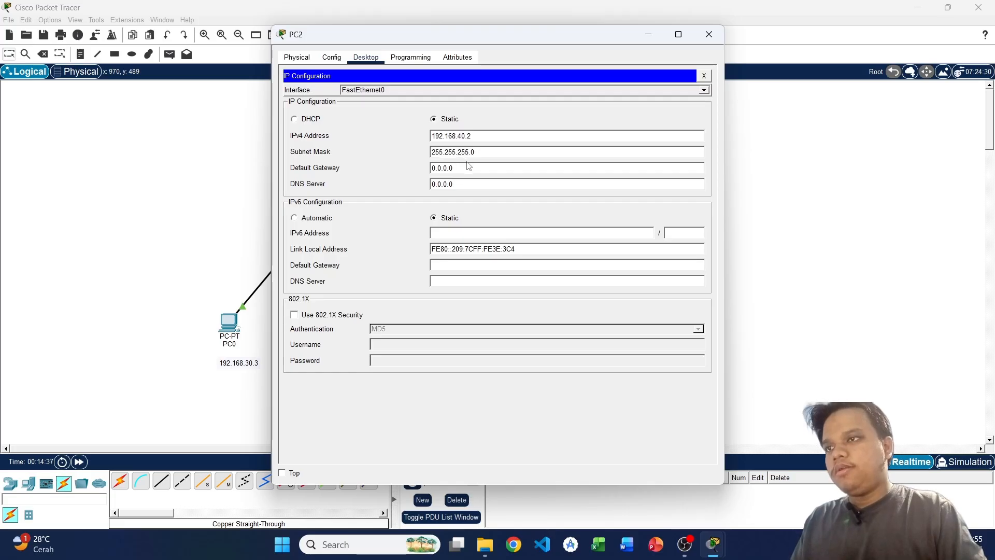
Set PC2's IPv4 default gateway to 192.168.40.1 and close its window
double_click(470, 167)
key(ctrl+v)
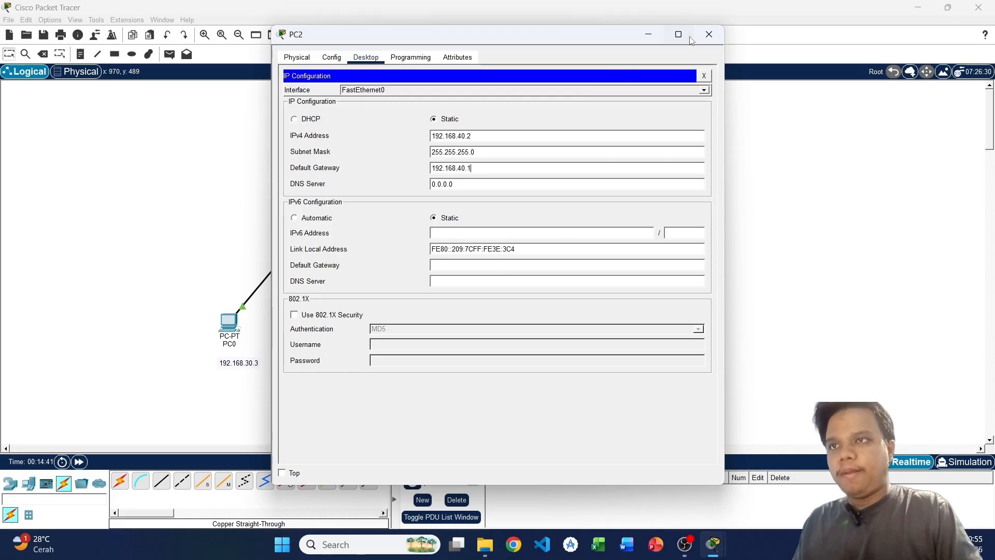
click(709, 34)
In PC3's IP configuration, set the static IPv4 address to 192.168.40.3 with subnet mask 255.255.255.0
click(627, 335)
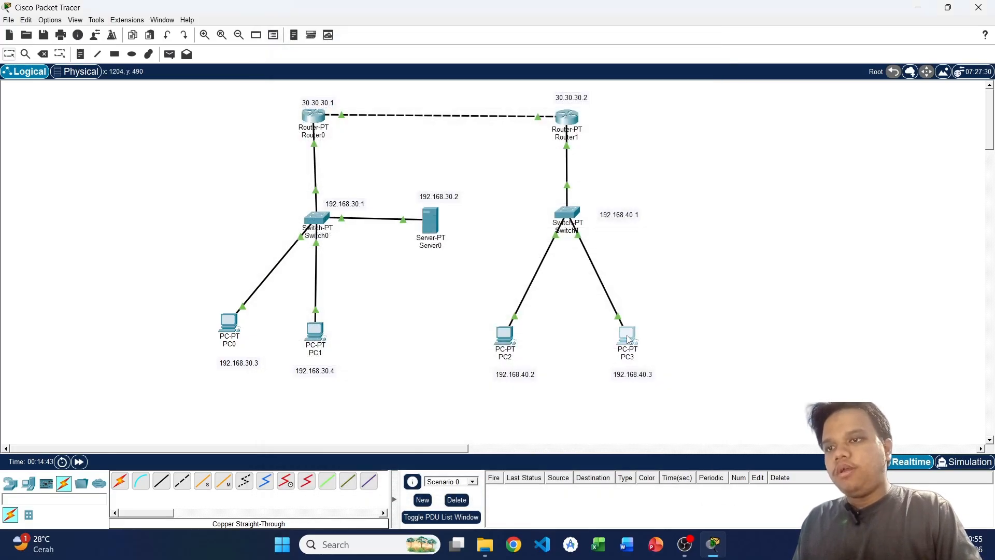
click(365, 57)
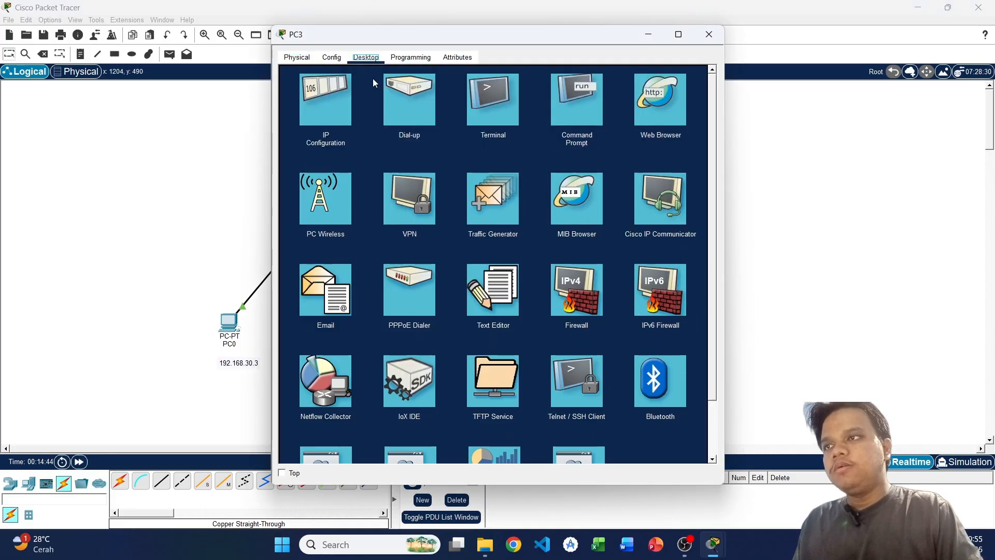
click(346, 107)
click(477, 136)
key(ctrl+v)
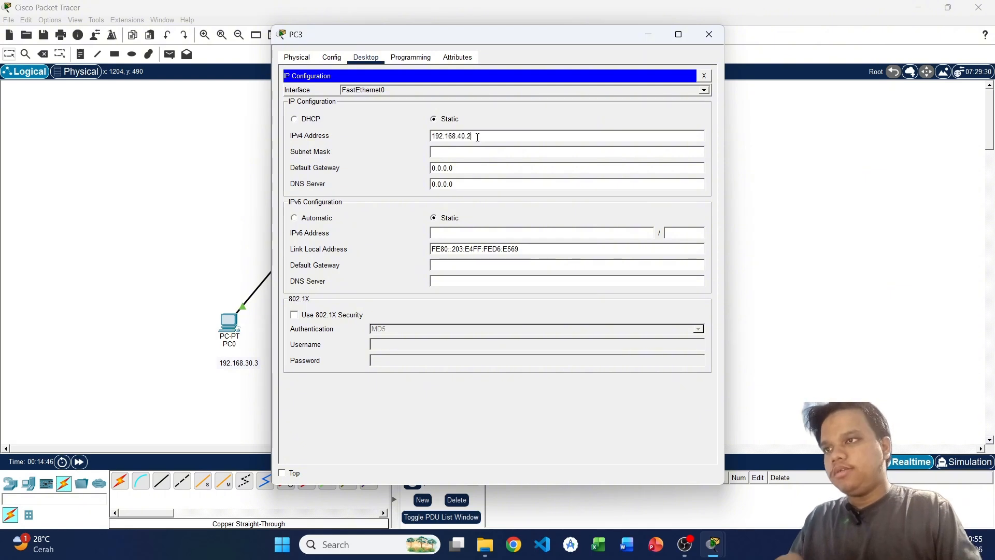
click(483, 151)
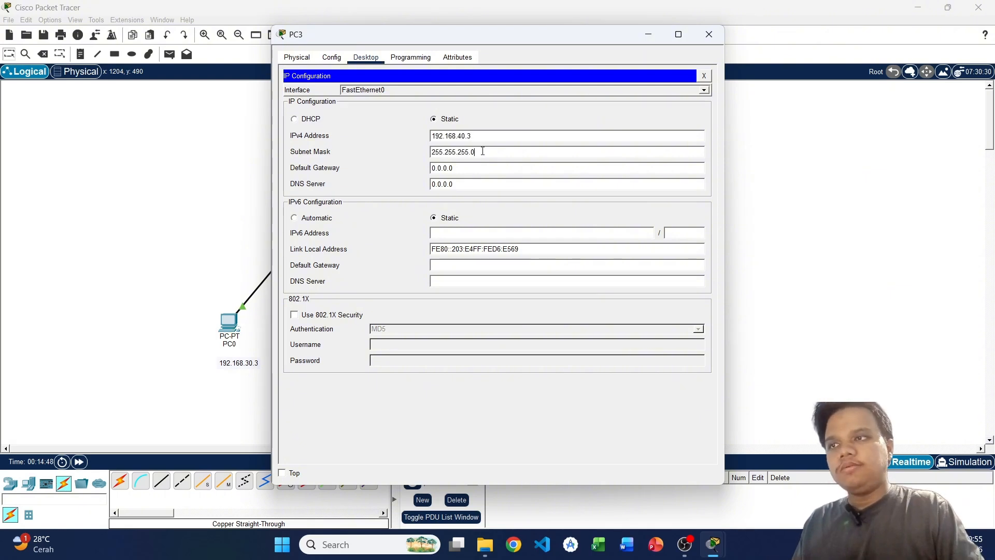
Set PC3's IPv4 default gateway to 192.168.40.1 and close its window
key(ctrl+a)
key(ctrl+v)
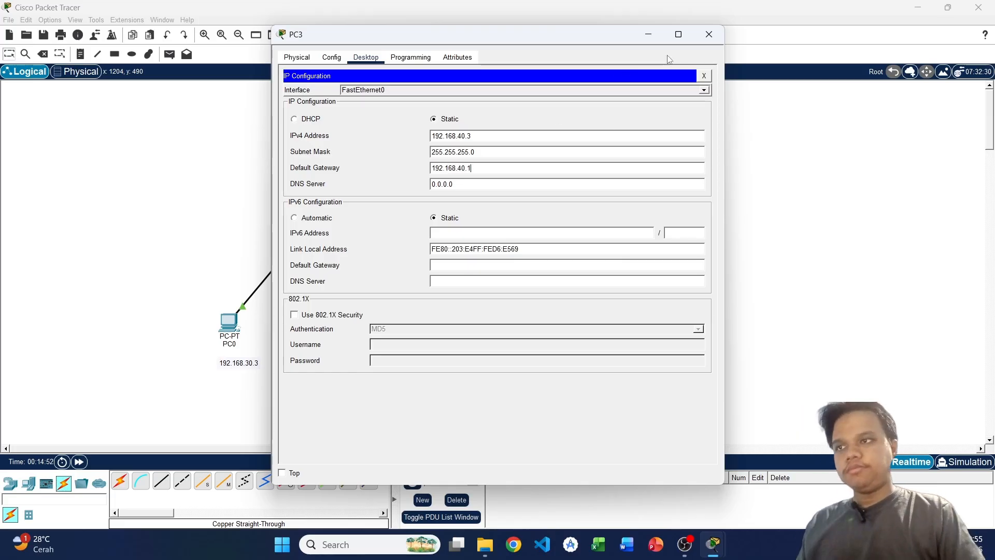
click(709, 34)
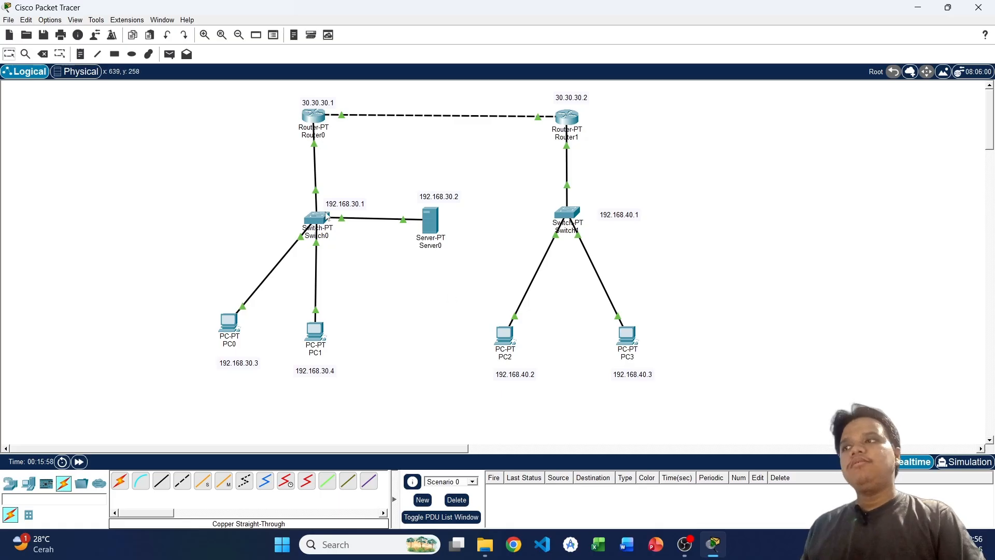
Send a simple PDU from Server0 to PC0 to test connectivity within the 192.168.30.0 network
click(165, 55)
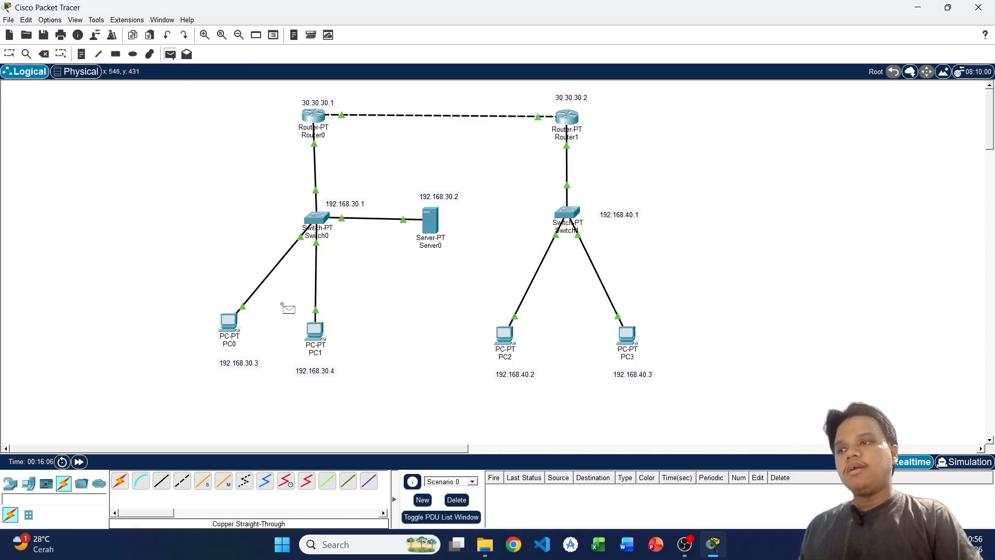
click(430, 231)
click(233, 327)
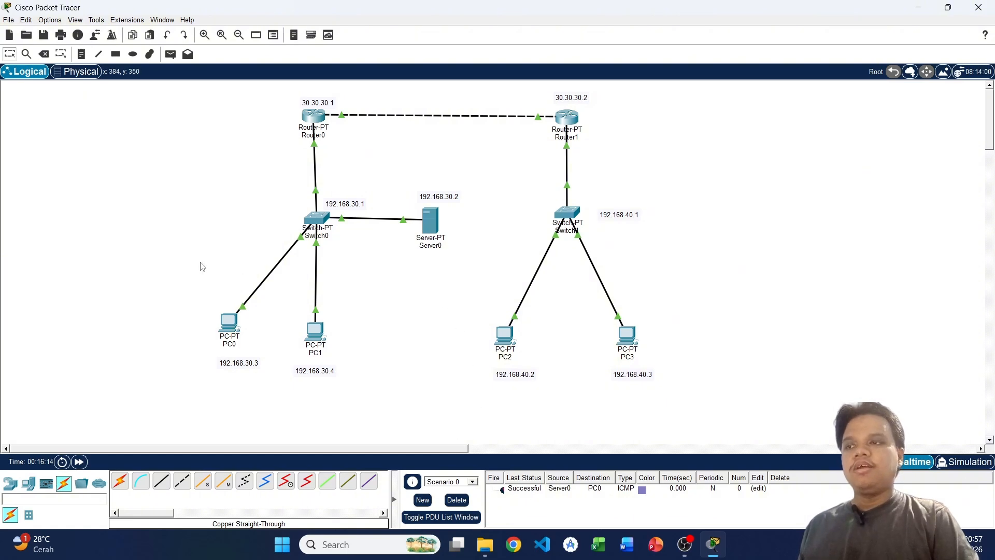
From Server0's command prompt, ping PC0 at 192.168.30.3 and examine the reply lines
mouse_move(430, 222)
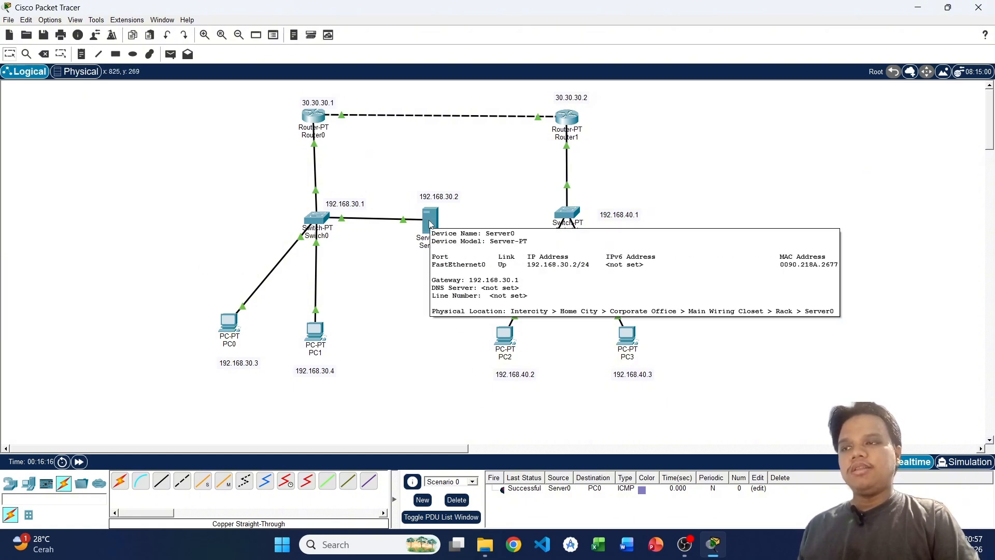
click(430, 223)
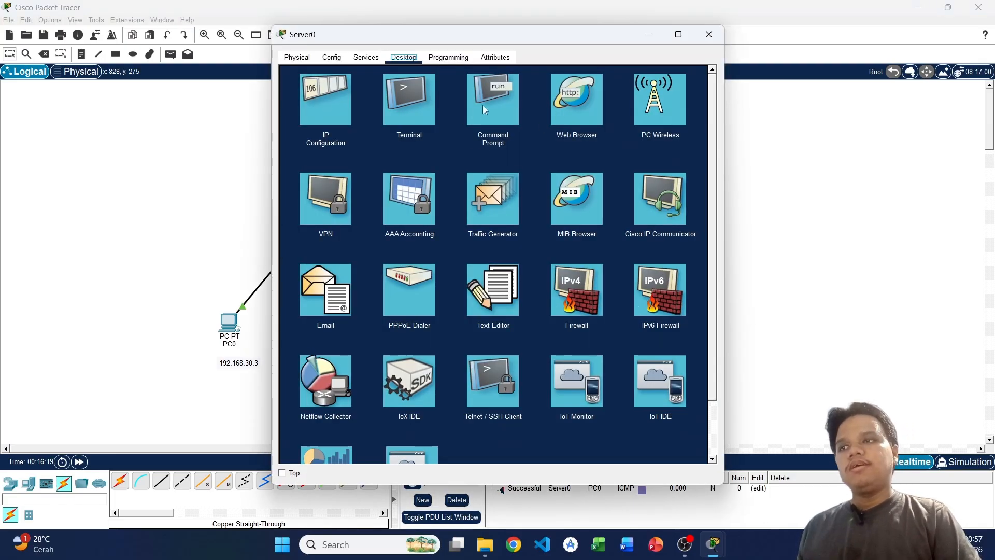
click(483, 104)
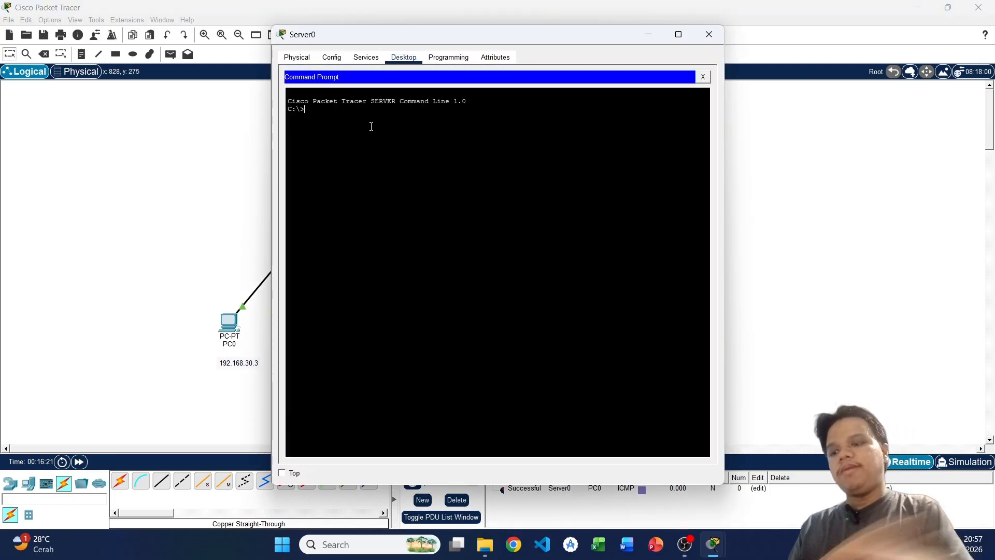
text(ping)
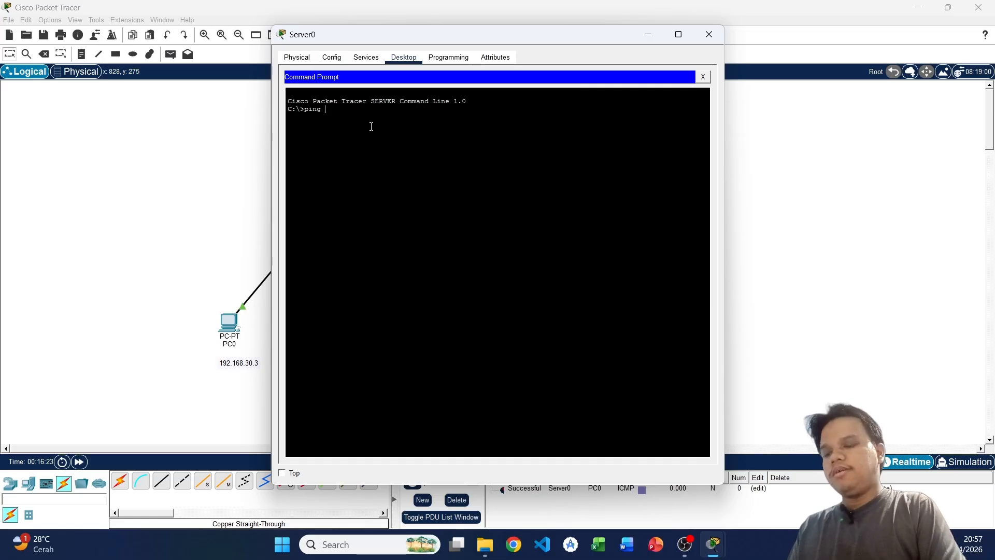
text( 192.168)
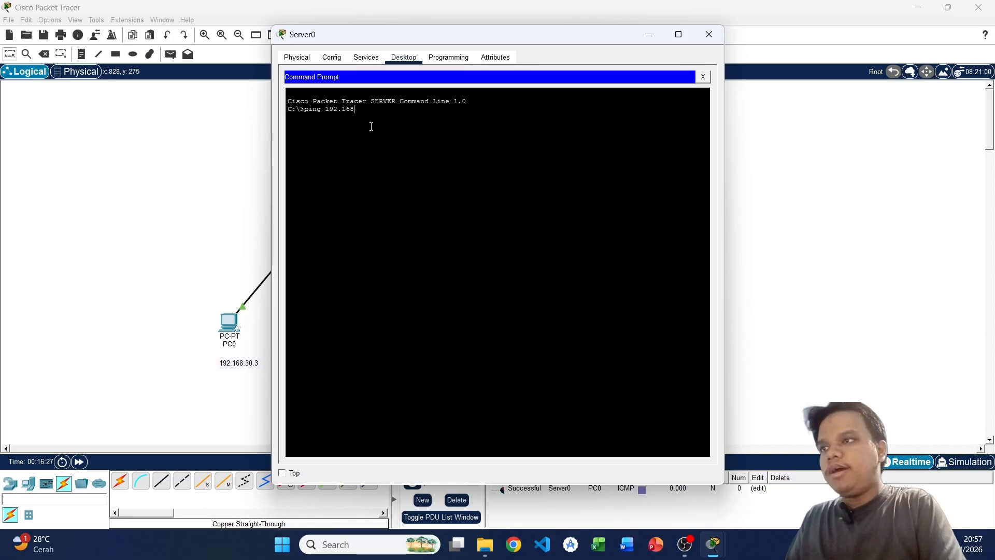
text(.30.3)
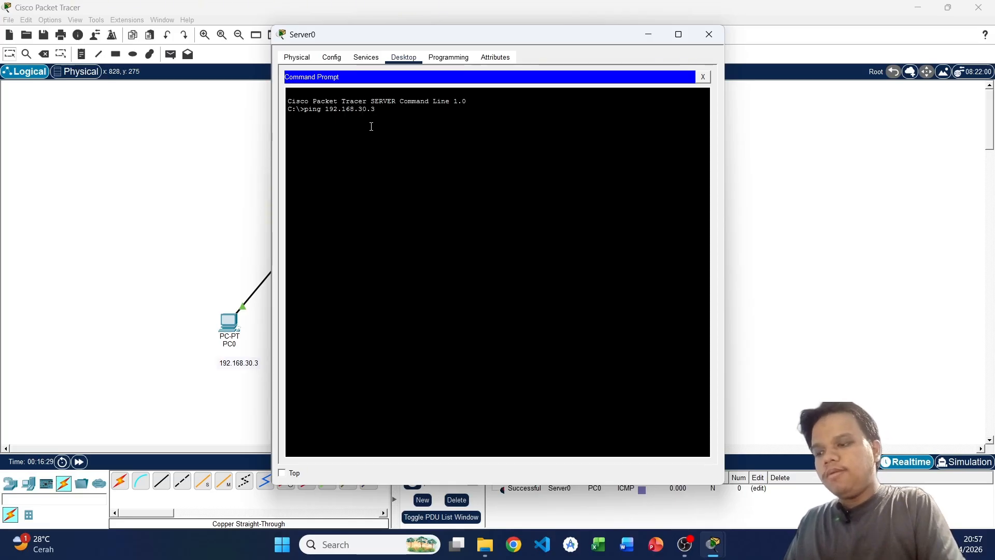
text(0.3)
key(Return)
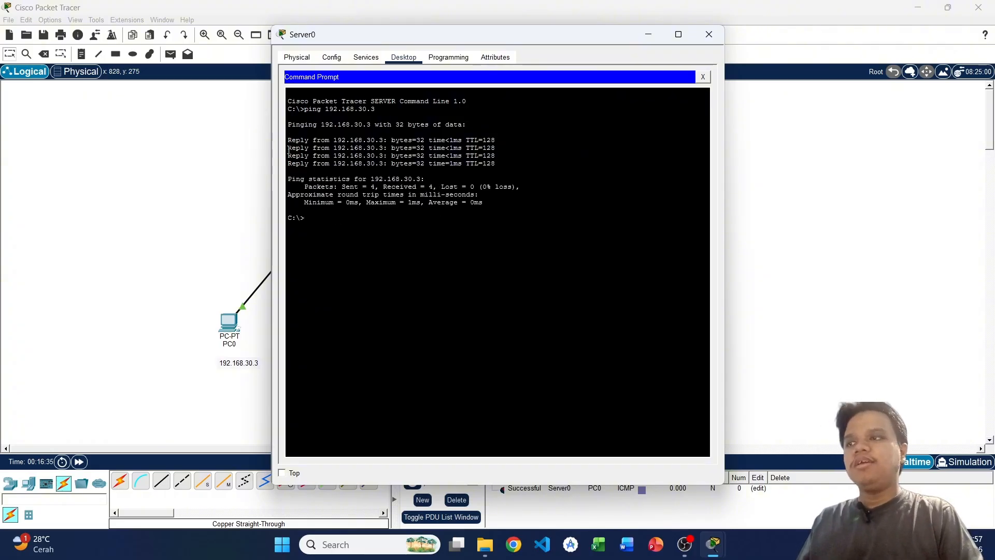
drag(288, 139, 541, 165)
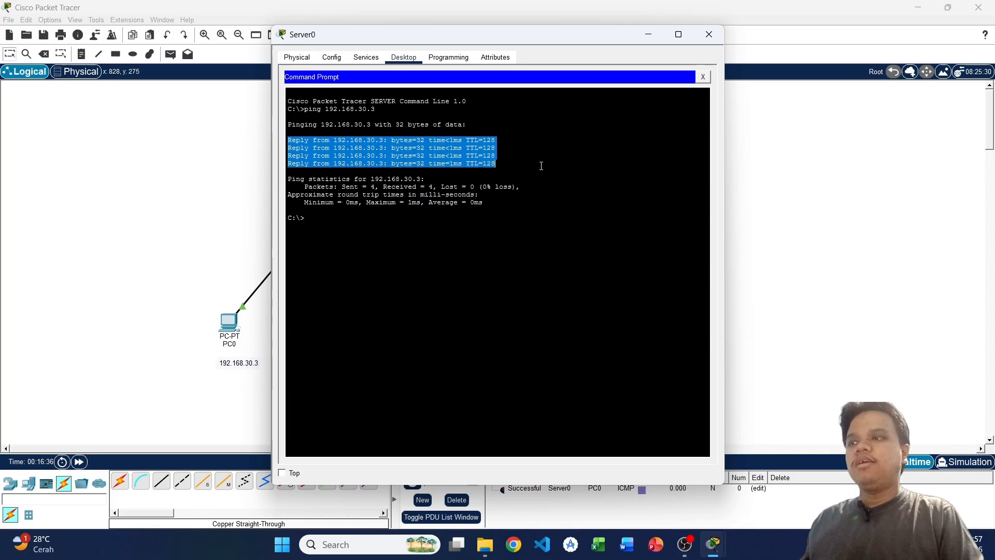
click(373, 229)
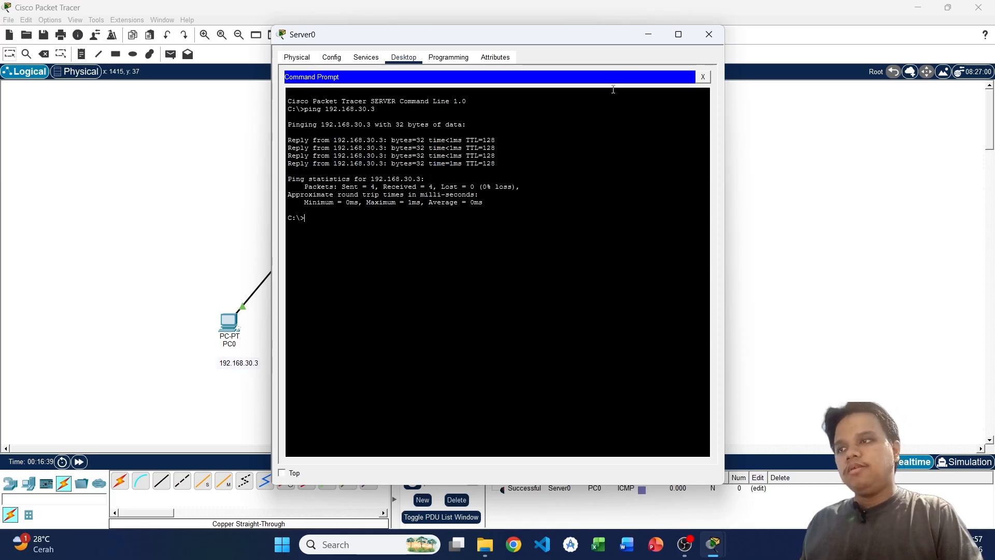
Move Server0's window aside to uncover the PC2 address label, and ping 192.168.40.2 from its command prompt
drag(468, 42, 218, 59)
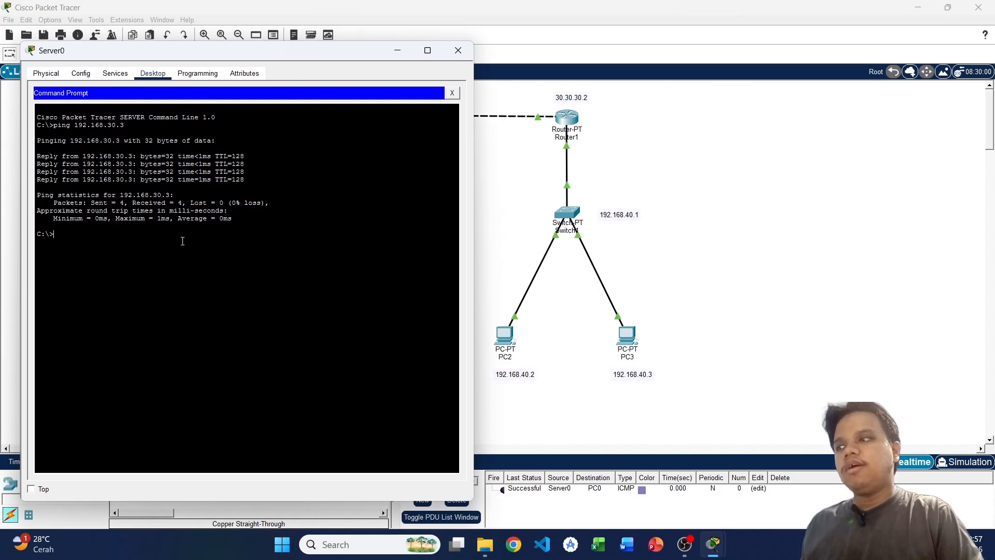
text(ping)
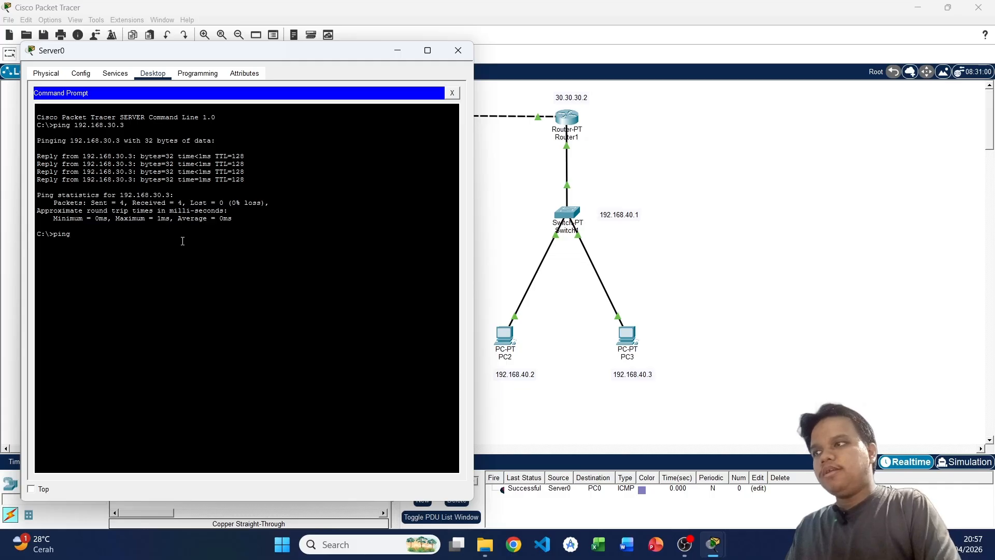
text( 192.168.40.2)
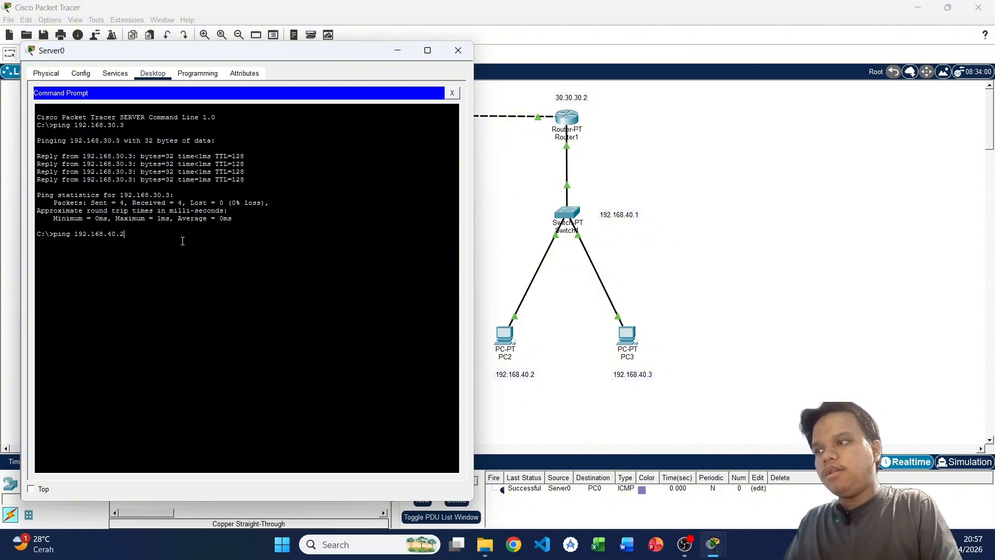
key(Return)
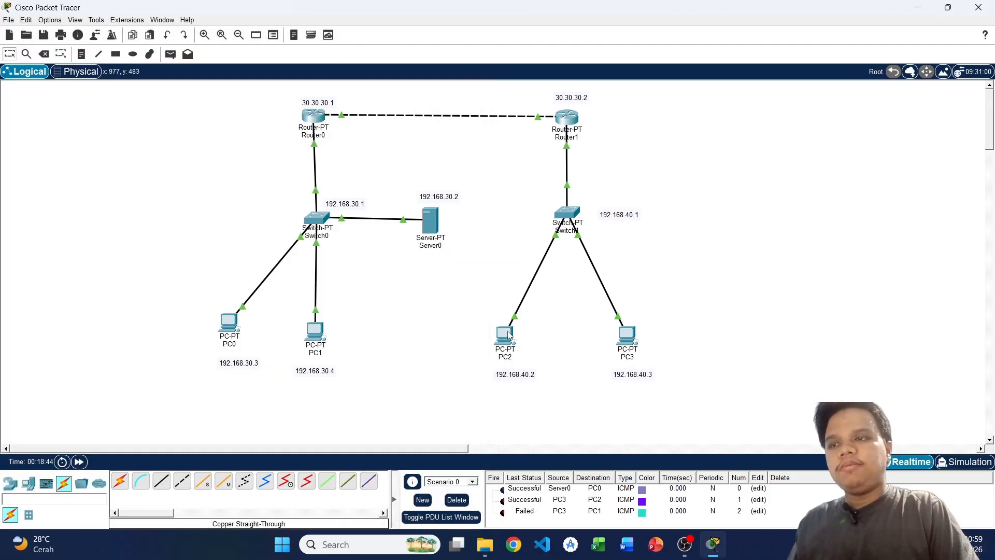
From PC2's command prompt, ping PC1 at 192.168.30.4 to test routing between the networks, and close the PC2 window
click(507, 332)
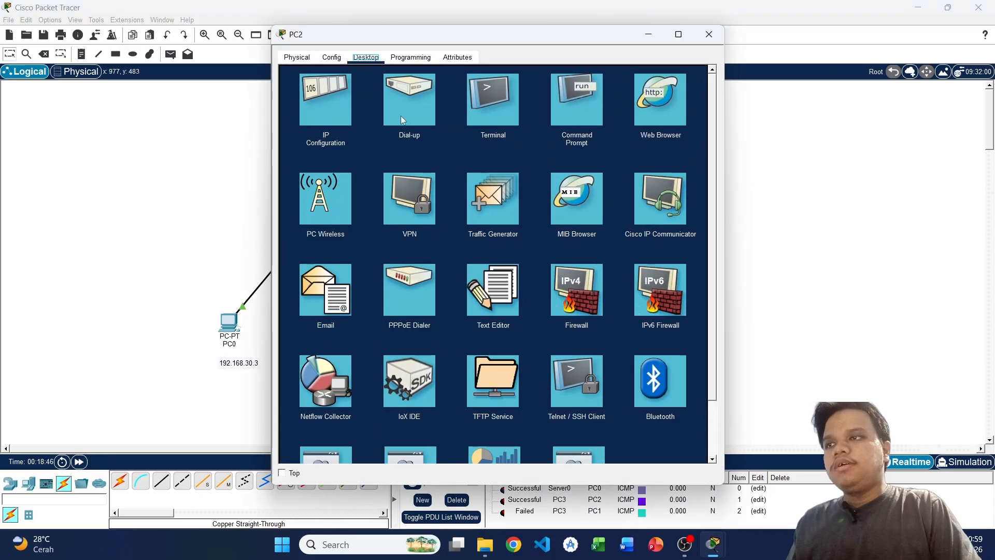
click(562, 109)
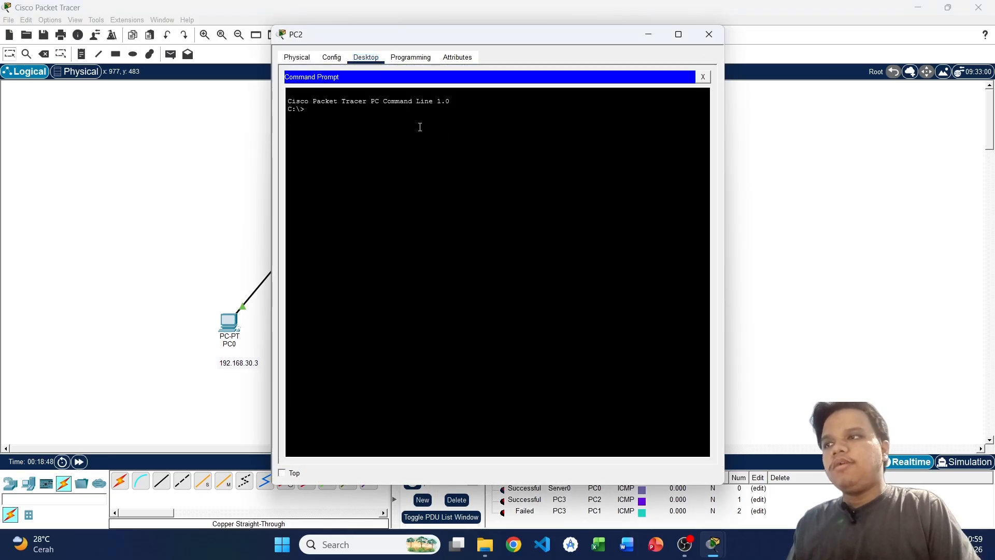
text(ping 192)
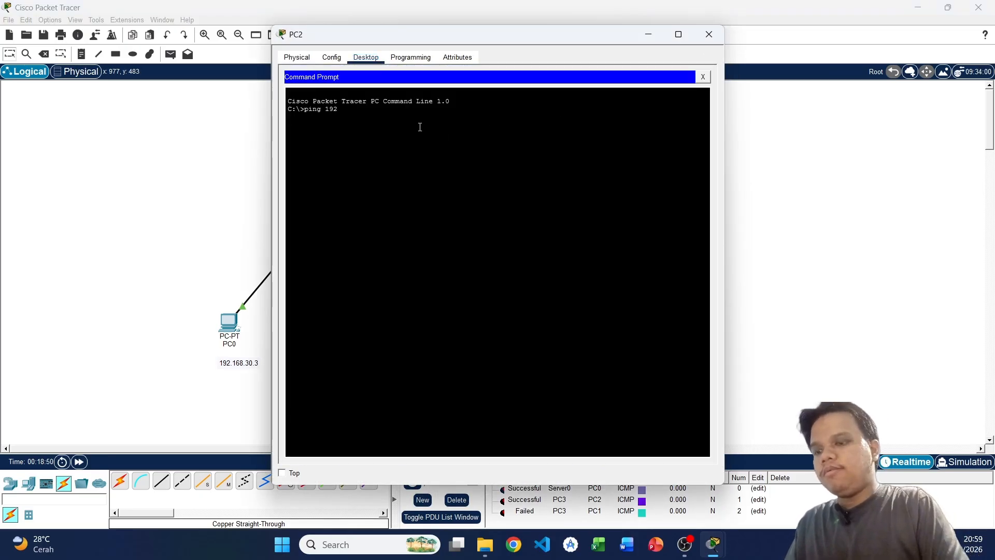
text(.168)
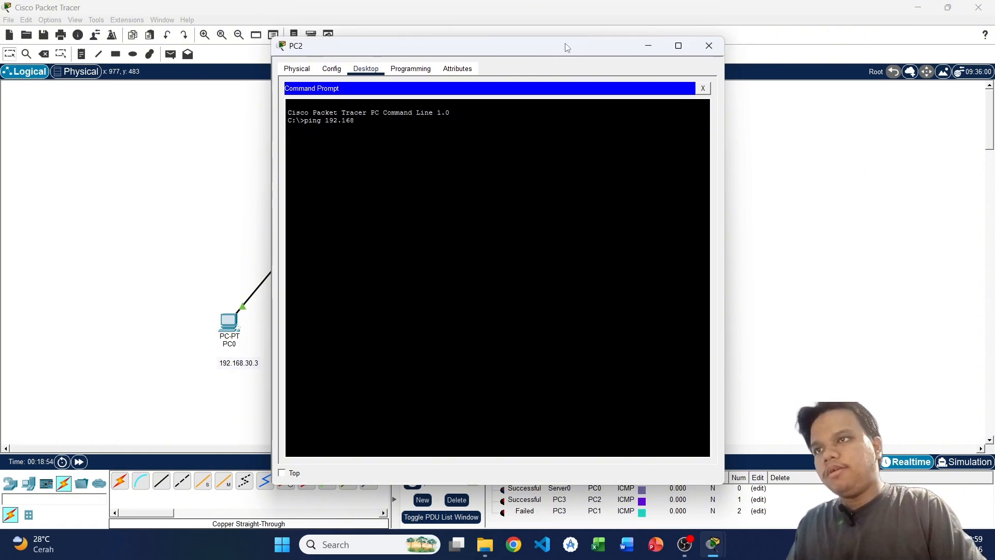
drag(566, 34, 677, 45)
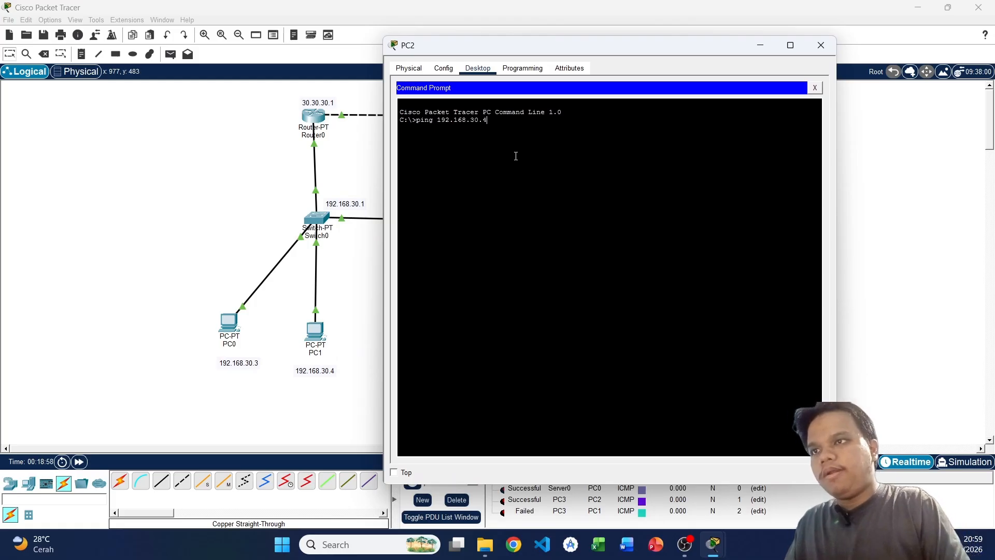
key(Return)
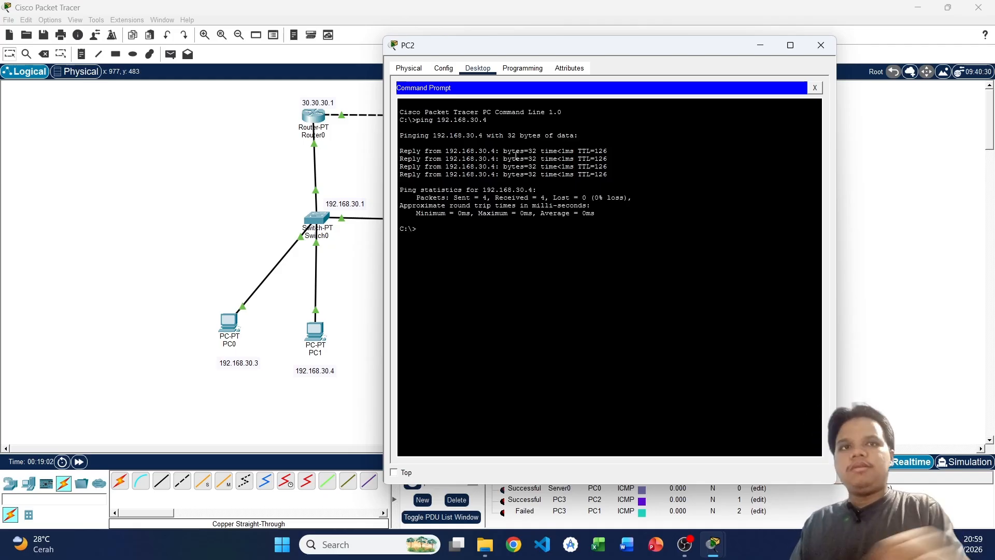
click(821, 45)
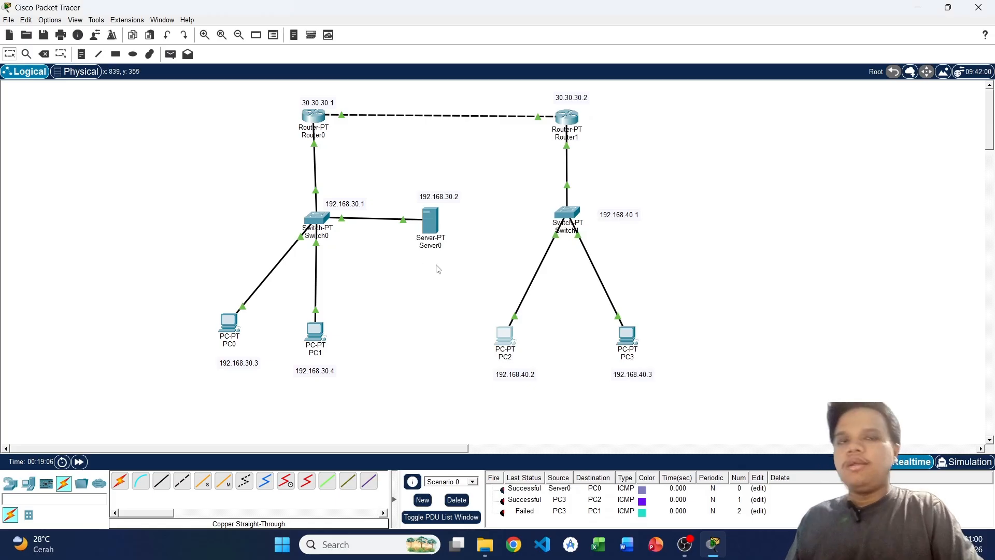
Open Server0's IPv4 firewall and begin an inbound rule with action Allow and remote IP 192.168.30.0
click(434, 224)
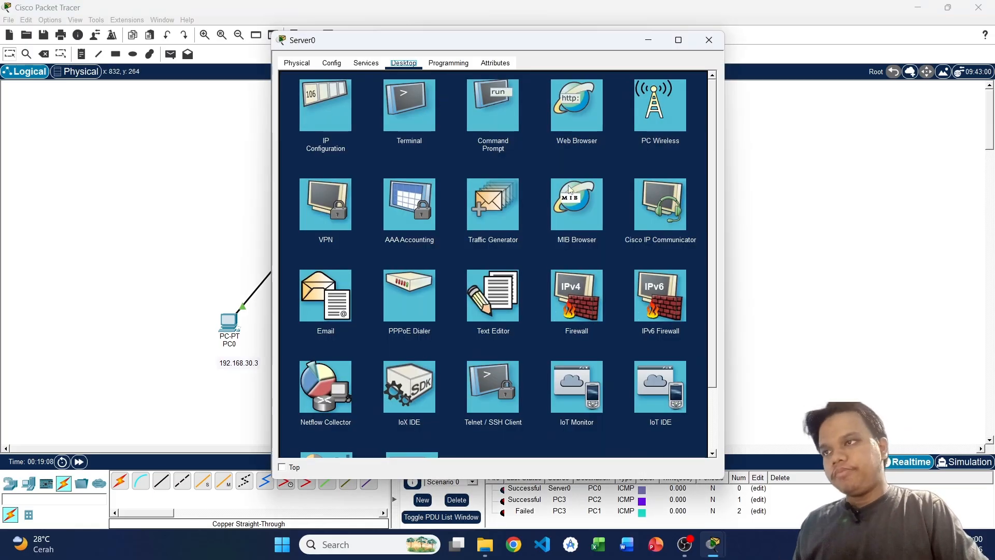
click(579, 292)
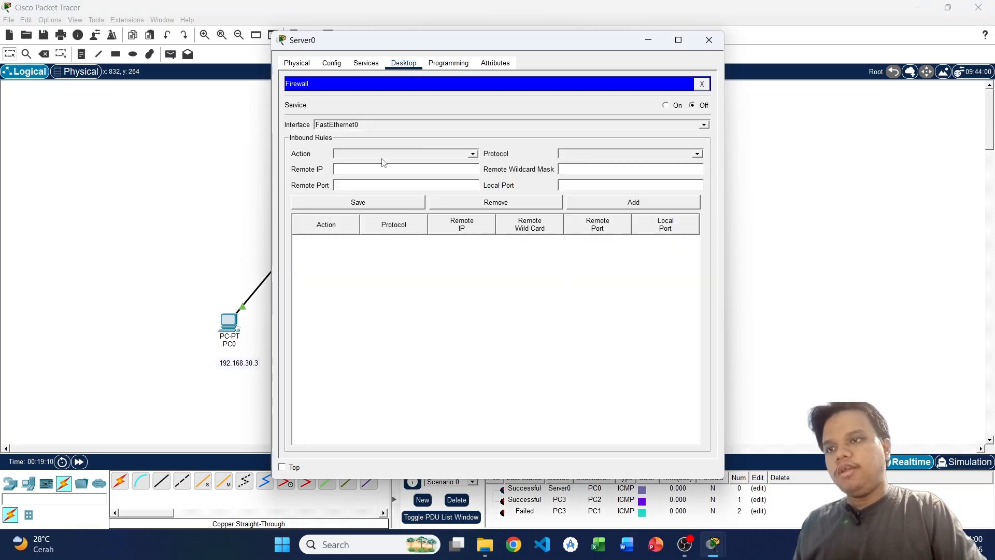
click(356, 153)
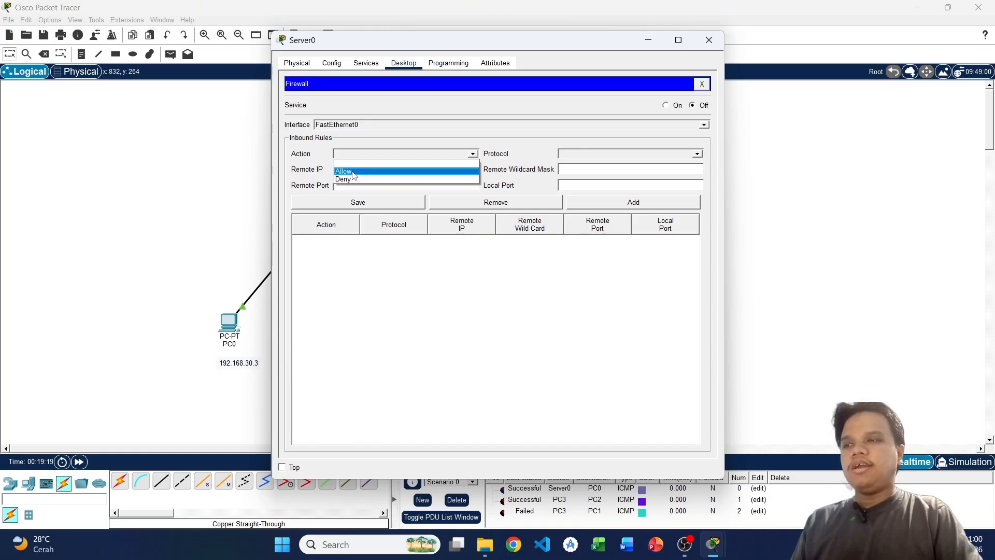
click(353, 173)
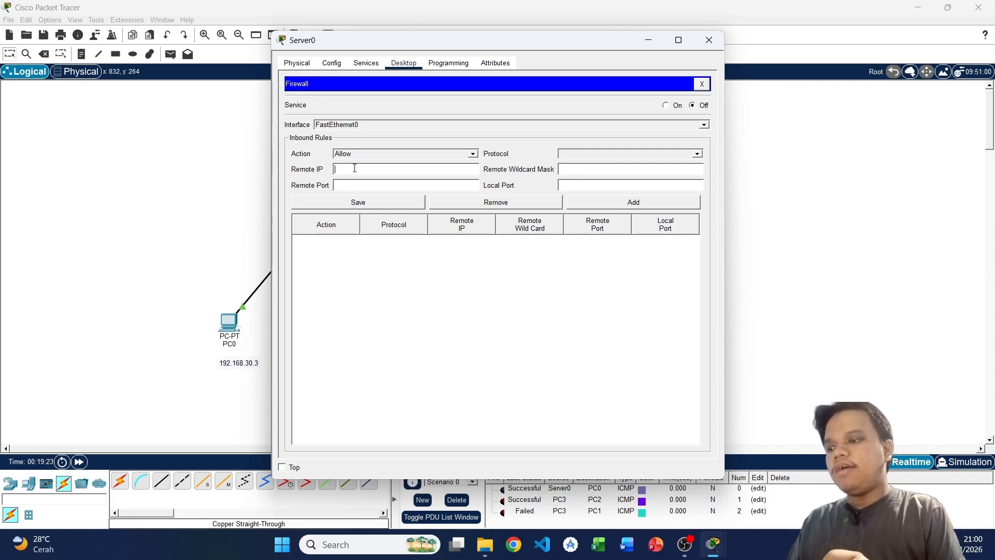
text(19)
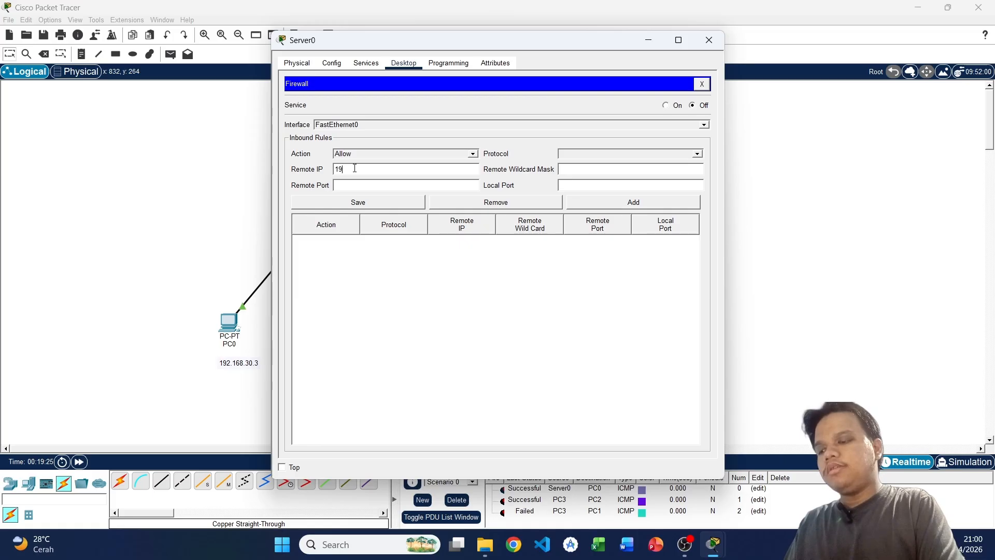
text(2.168)
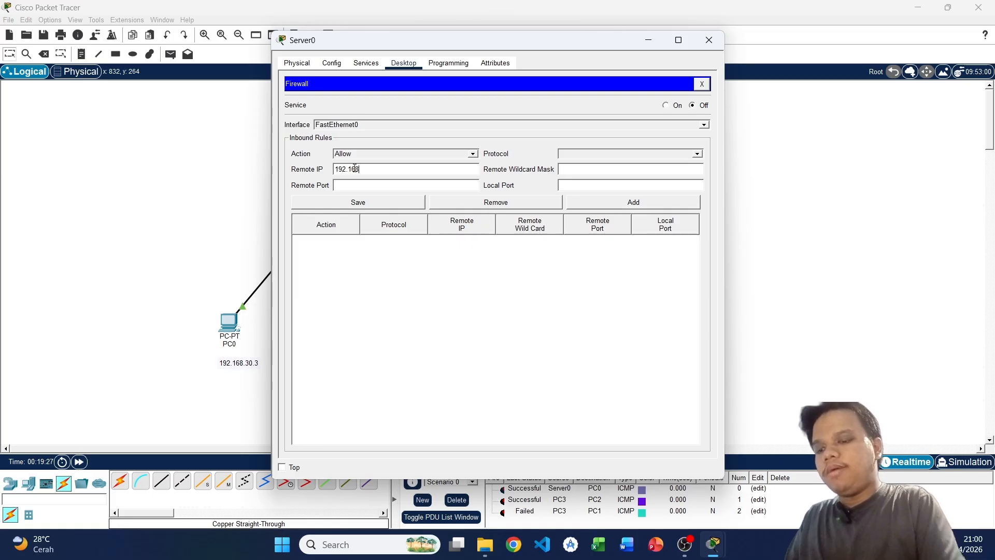
text(.30.)
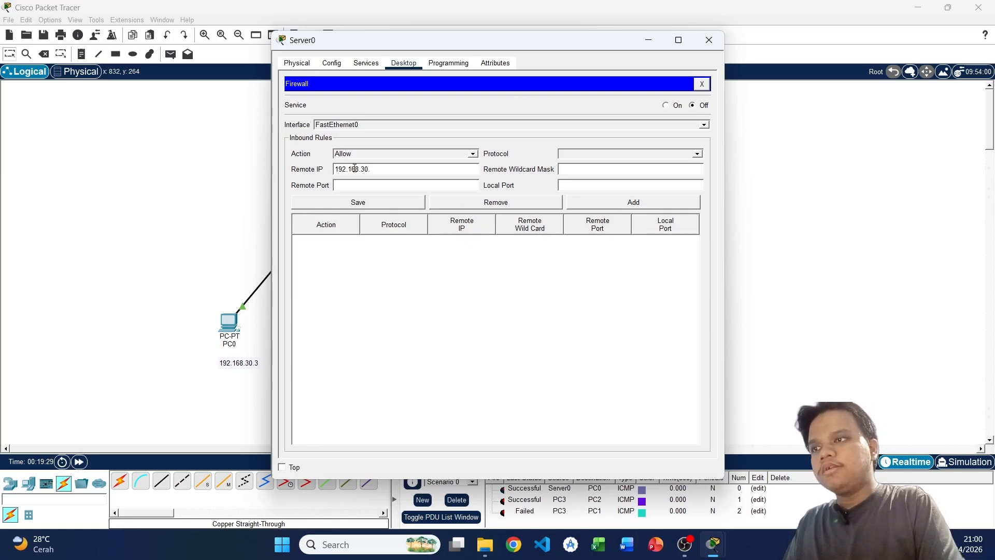
text(0)
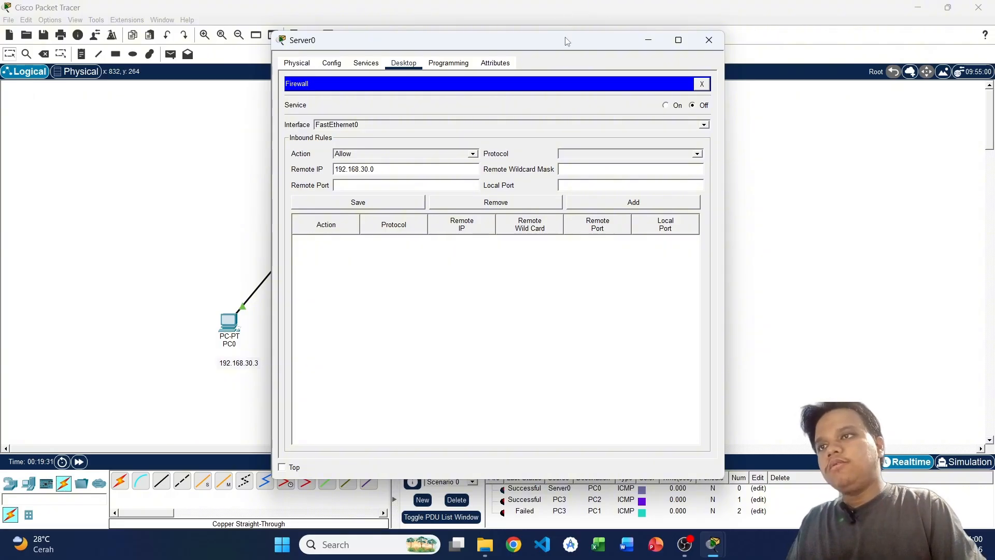
Complete the 192.168.30.0 rule with protocol IP and remote wildcard mask 0.0.0.255, and add it to the inbound rules
drag(567, 41, 777, 54)
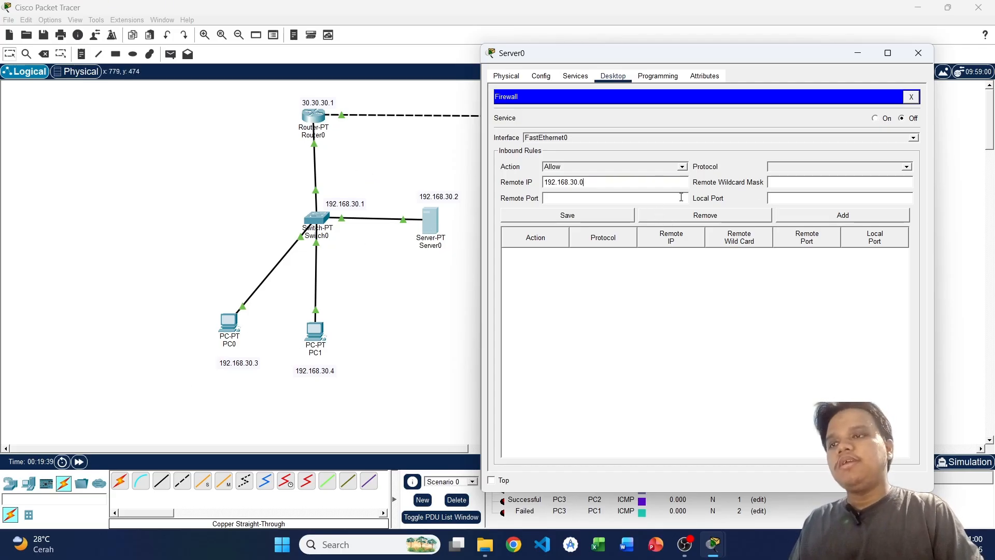
click(802, 166)
click(804, 180)
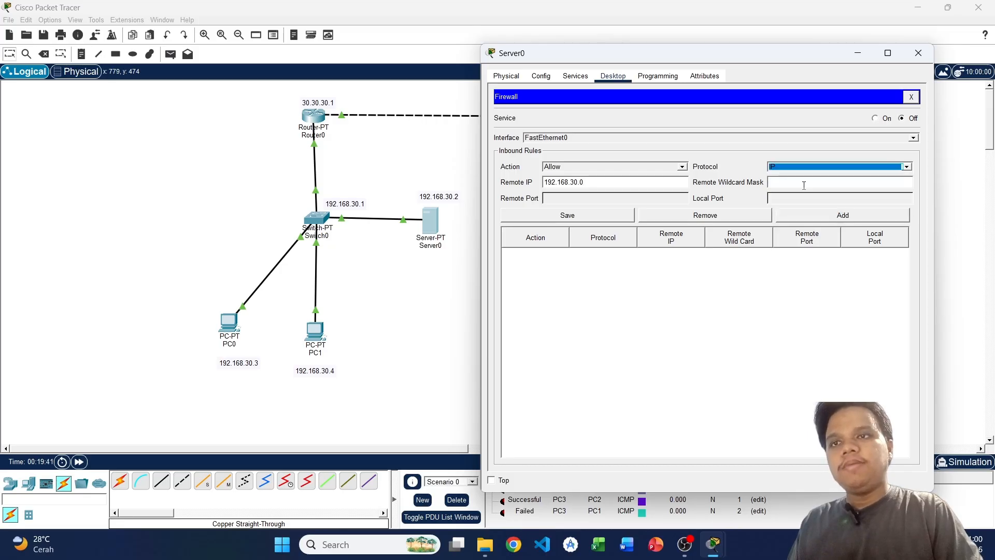
click(793, 184)
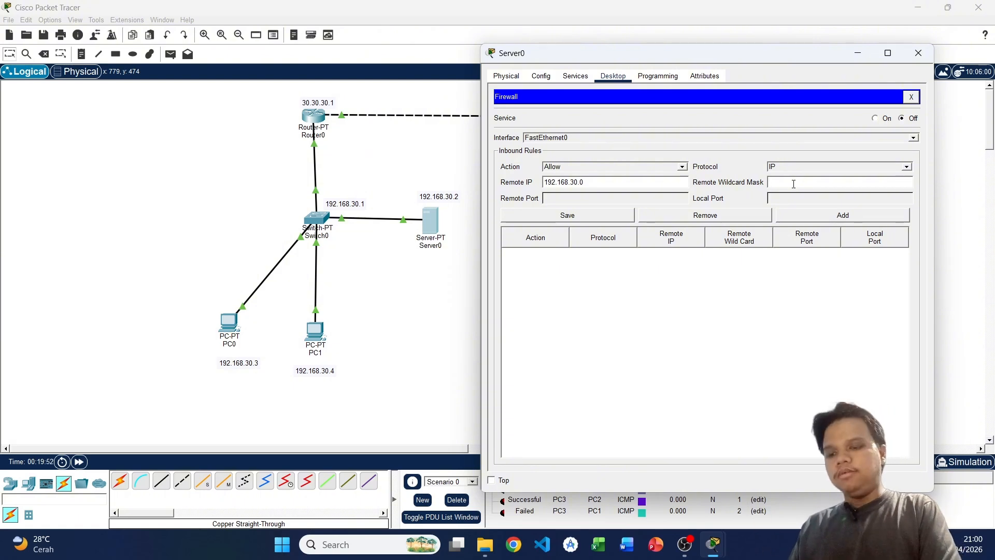
text(.0.0.255)
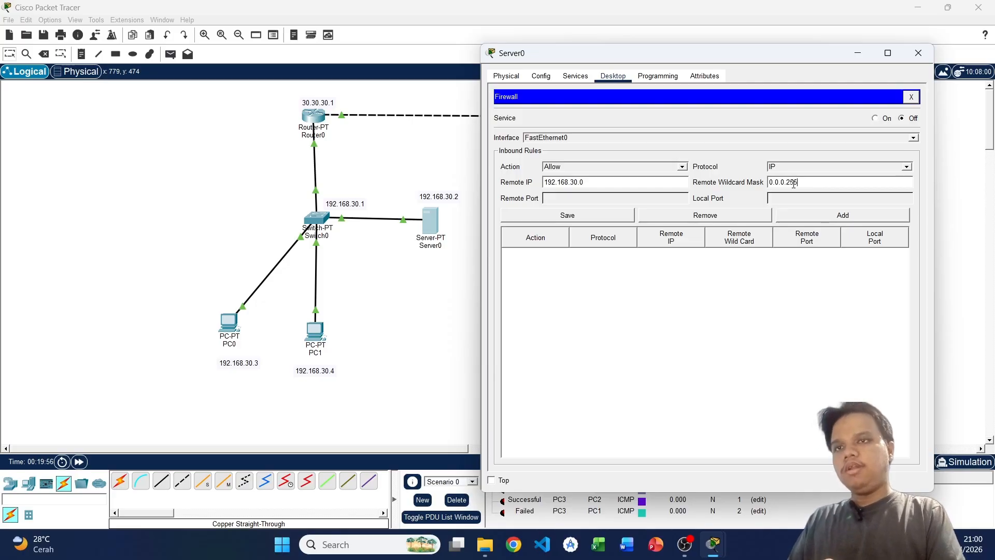
click(850, 217)
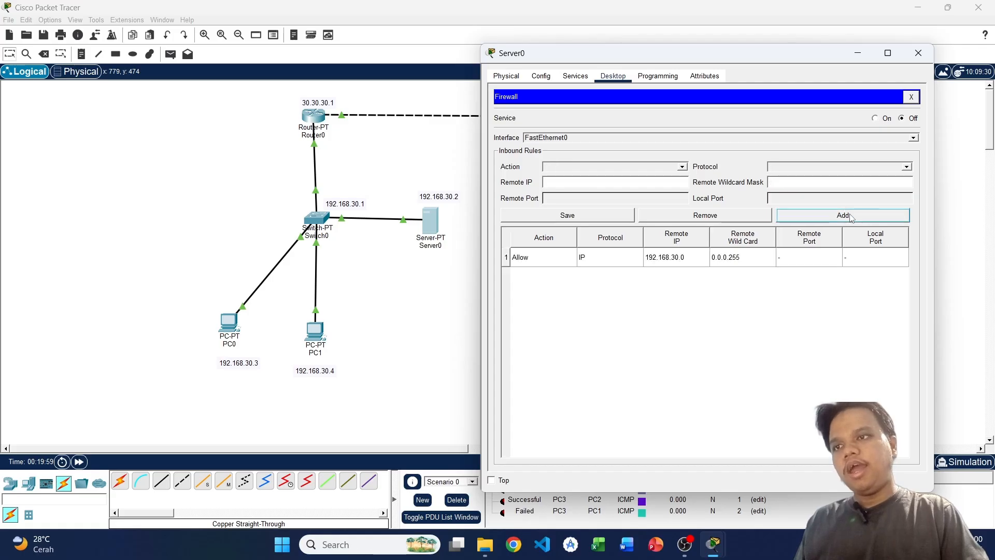
Add a second inbound rule that allows IP traffic from remote network 30.30.30.0 with wildcard mask 0.0.0.255
click(567, 168)
click(573, 185)
click(567, 180)
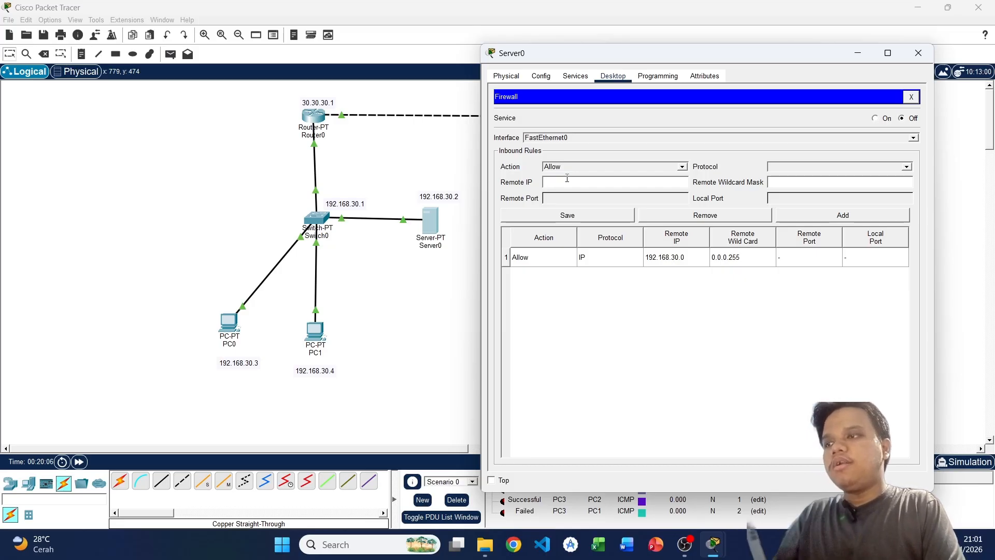
text(30.3)
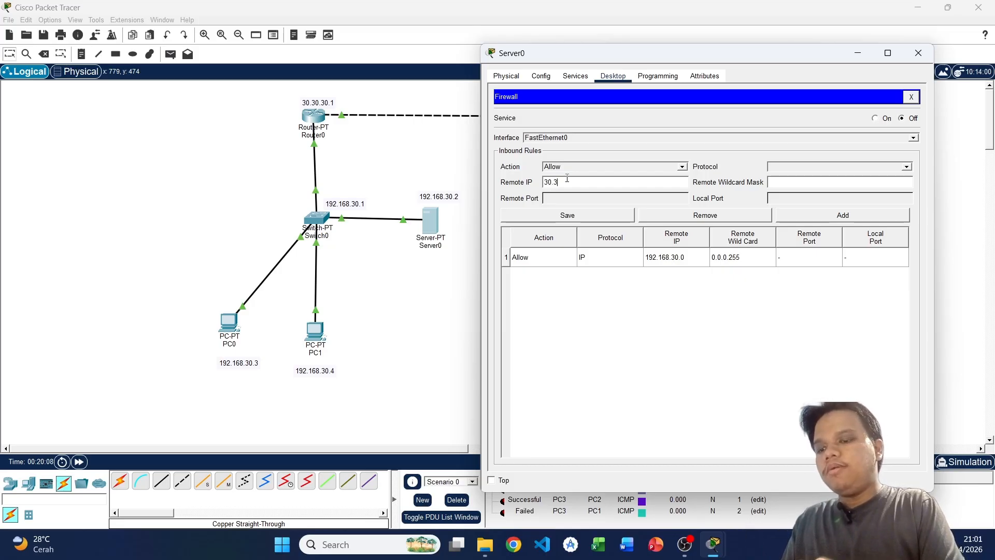
text(0.30)
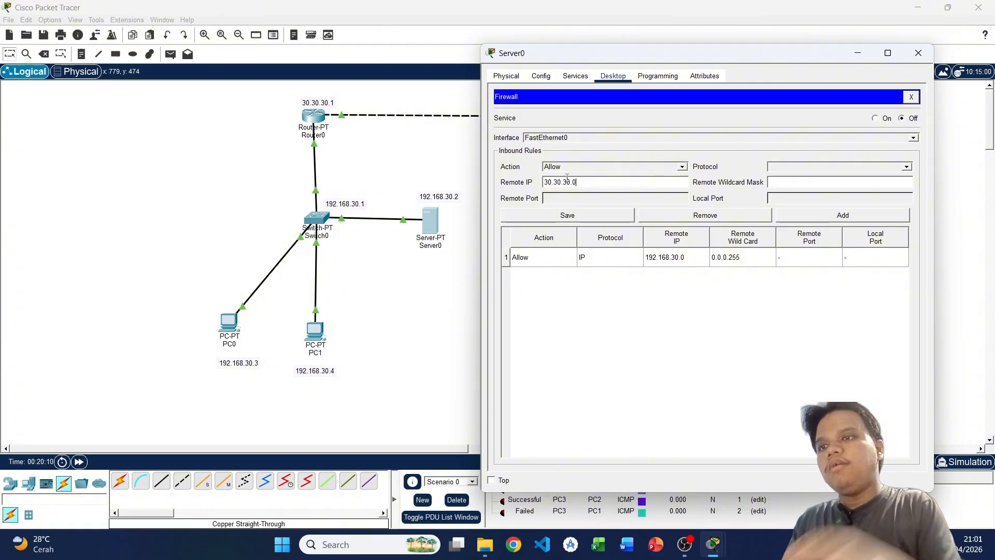
text(.0)
click(788, 166)
click(796, 177)
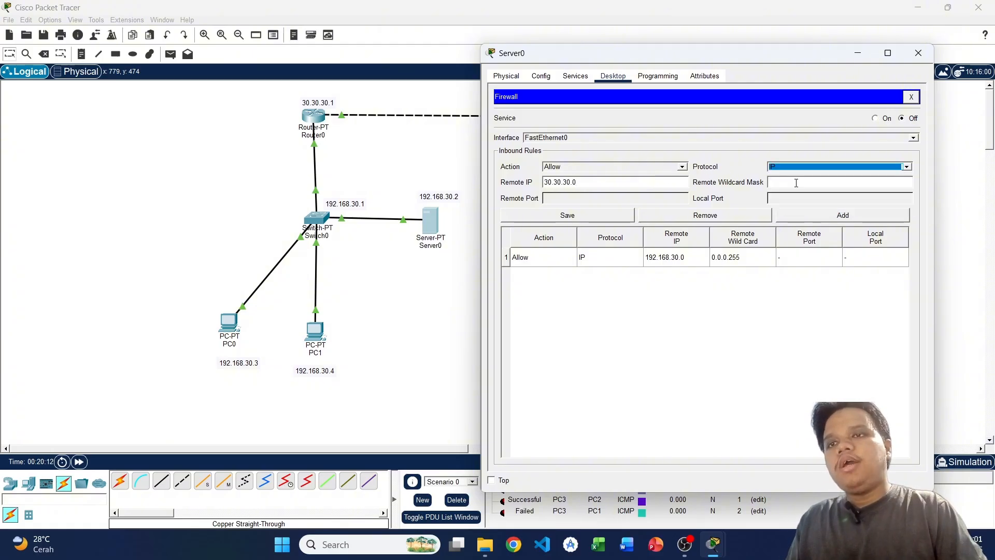
click(797, 182)
text(0.0)
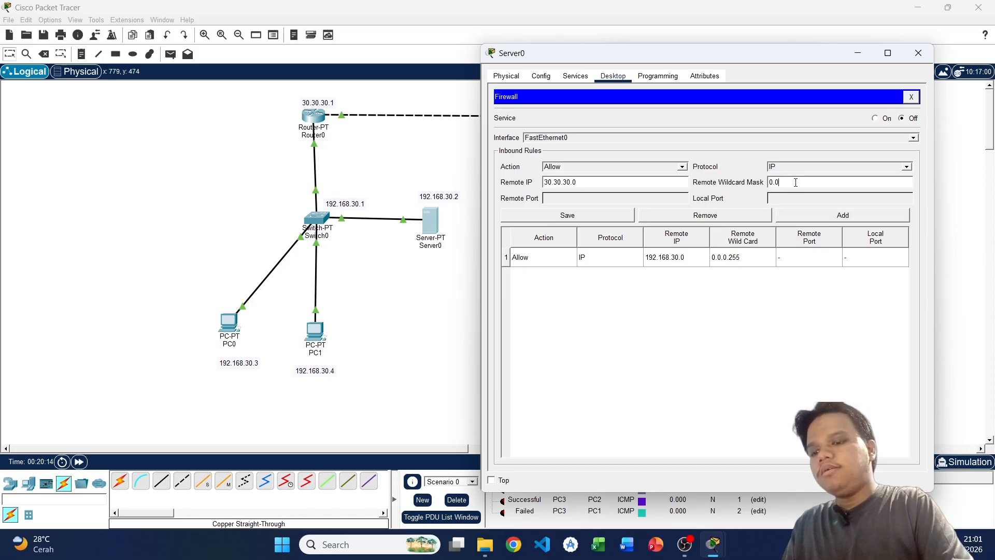
text(.0.255)
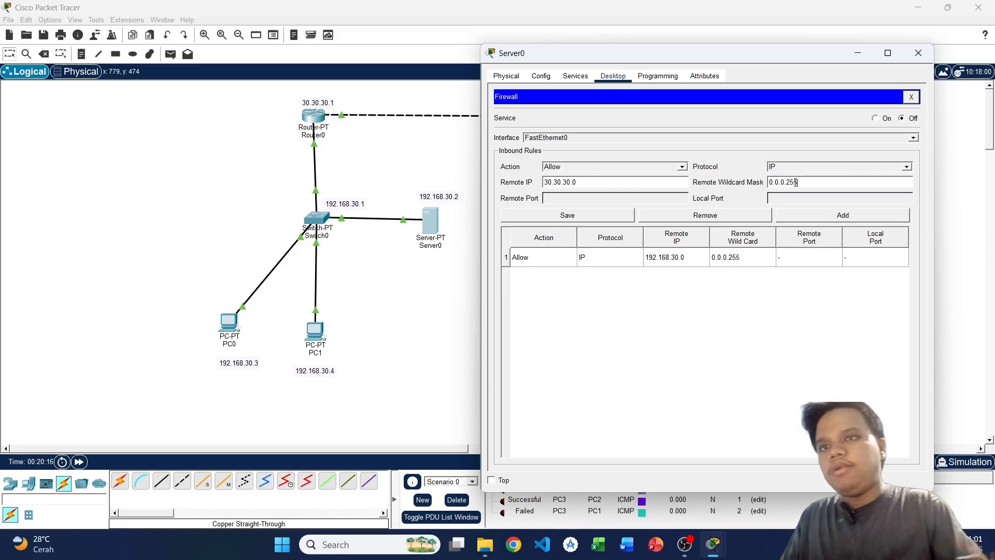
click(822, 218)
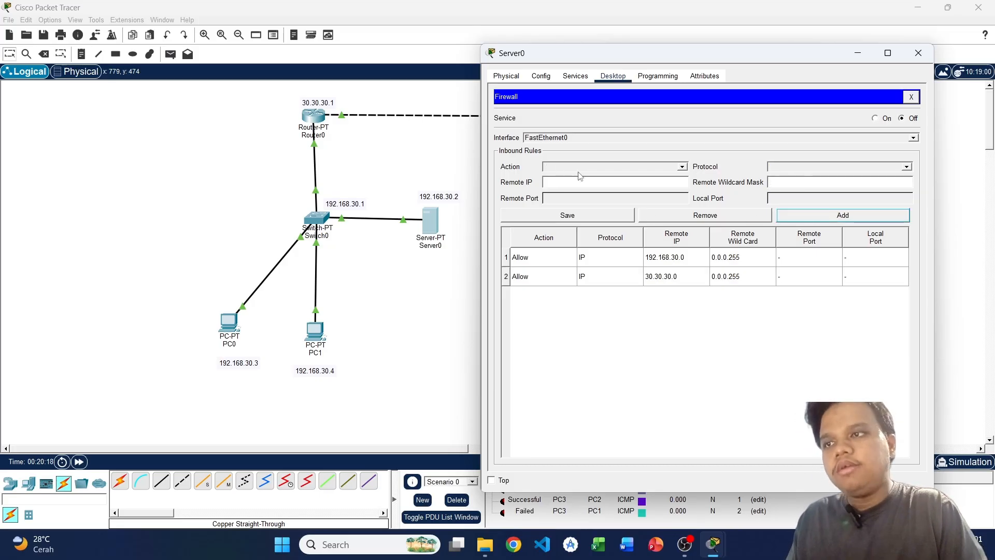
Add a third inbound rule that denies IP traffic from remote network 192.168.40.0 with wildcard mask 0.0.0.255
drag(685, 55, 213, 75)
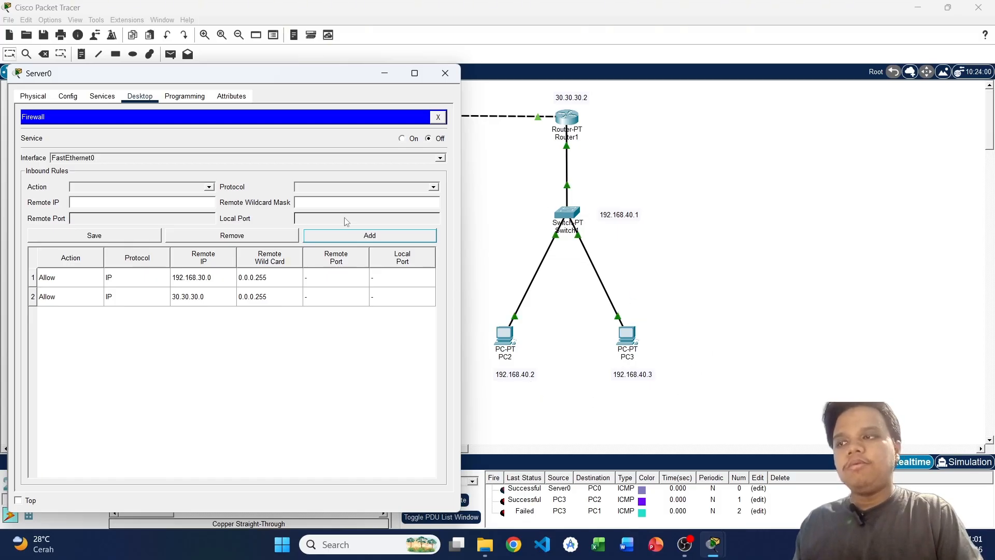
click(122, 187)
click(118, 213)
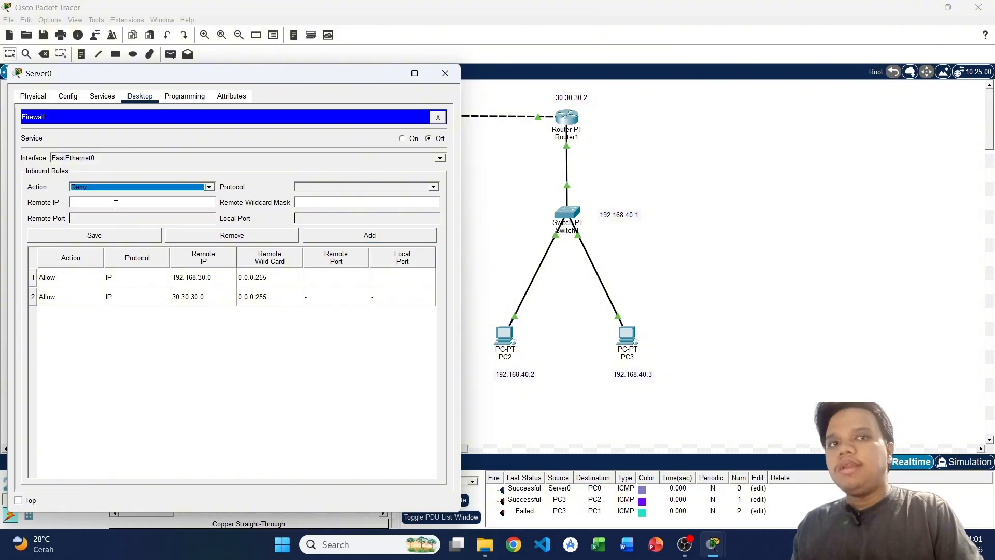
click(116, 204)
text(19)
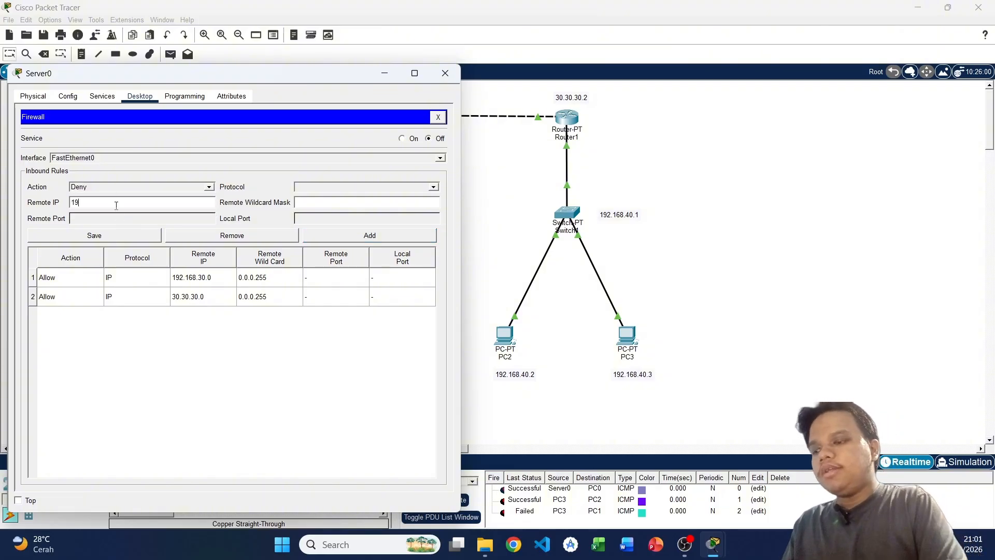
text(2.168.40.0)
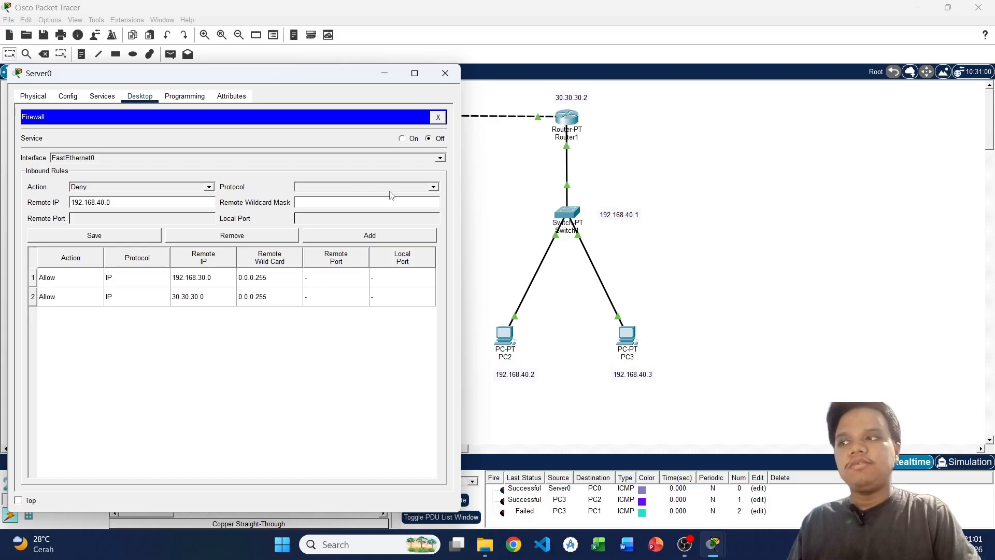
click(310, 188)
click(317, 207)
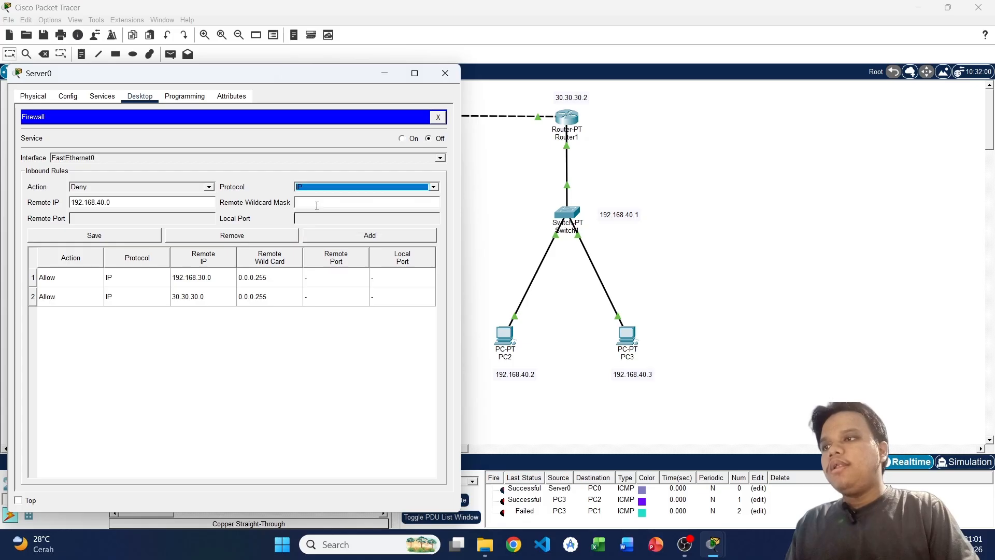
click(318, 206)
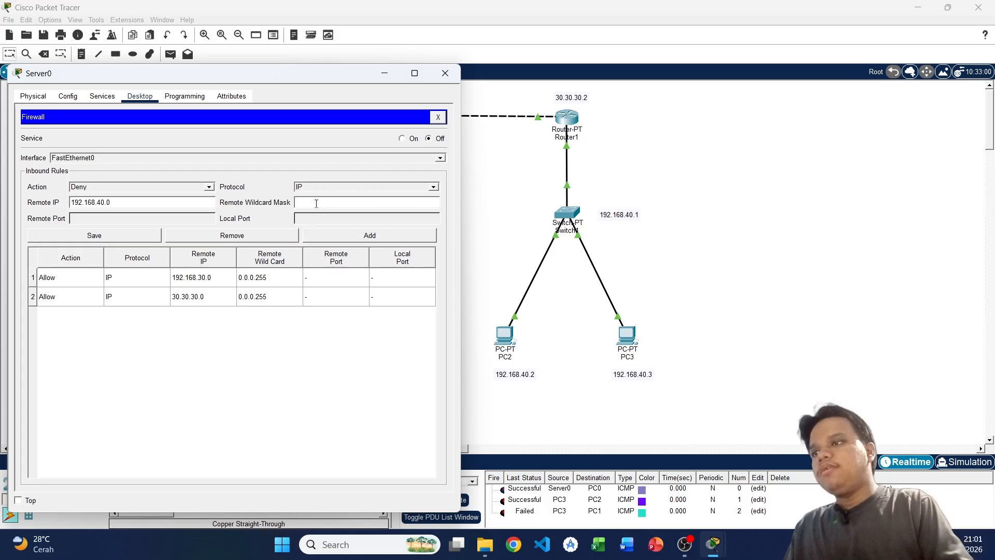
text(0.0.0.)
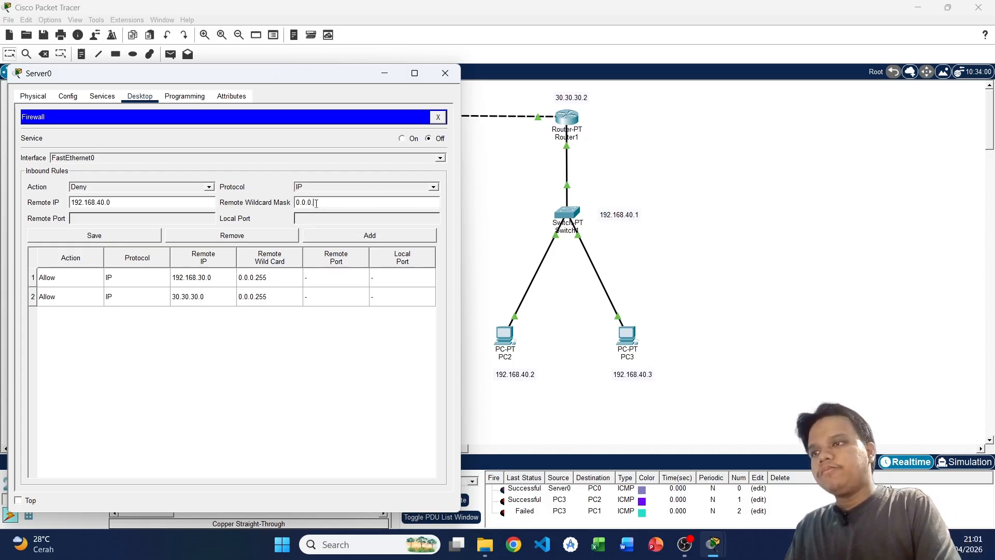
text(255)
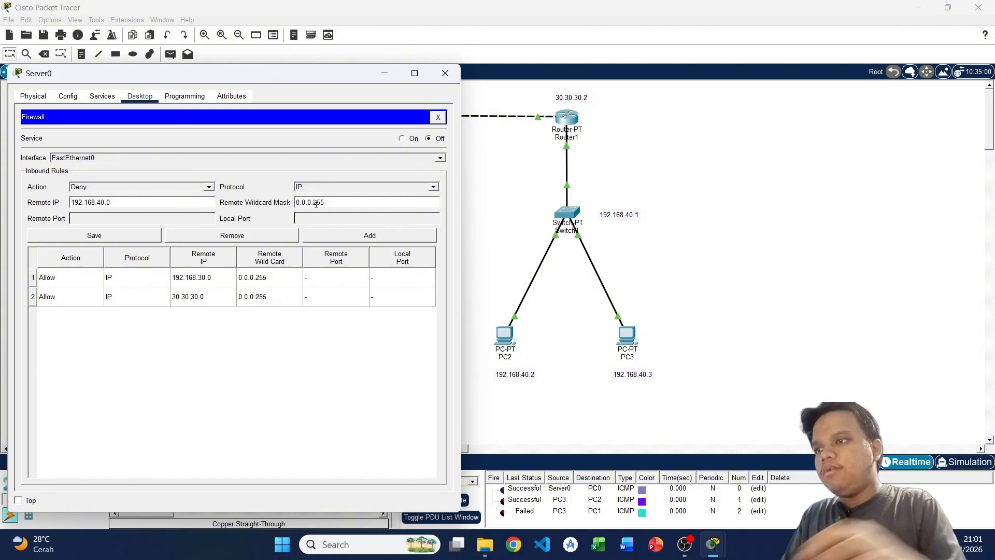
click(370, 235)
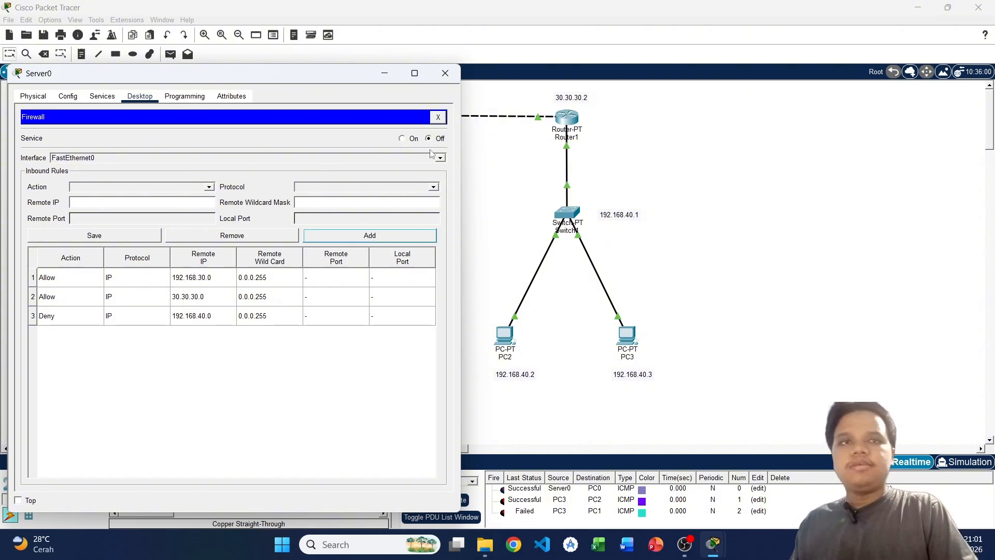
Switch Server0's firewall service on, save the rules, and close the Server0 window
click(404, 139)
click(109, 239)
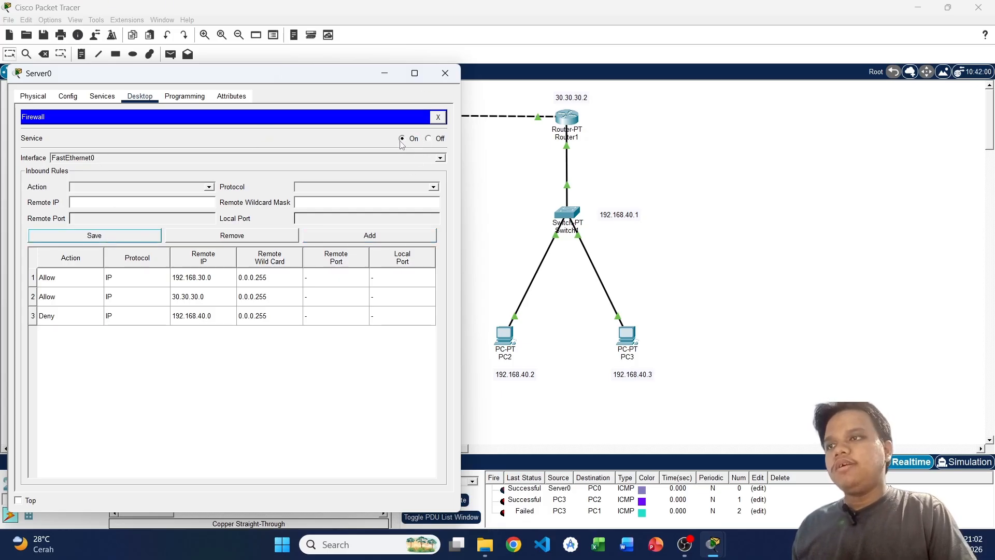
click(445, 73)
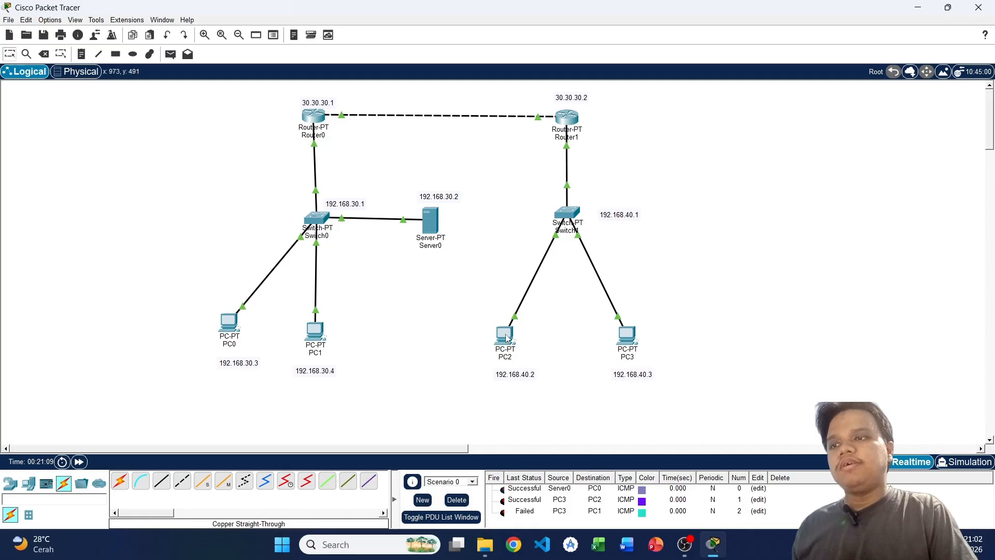
Ping Server0 at 192.168.30.2 from PC2's command prompt, and close the PC2 window
mouse_move(433, 231)
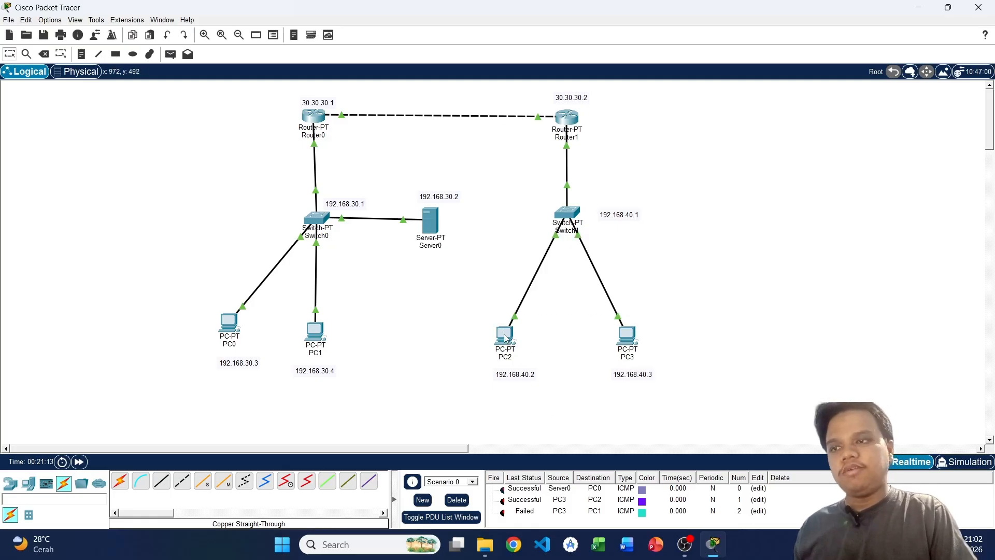
click(505, 338)
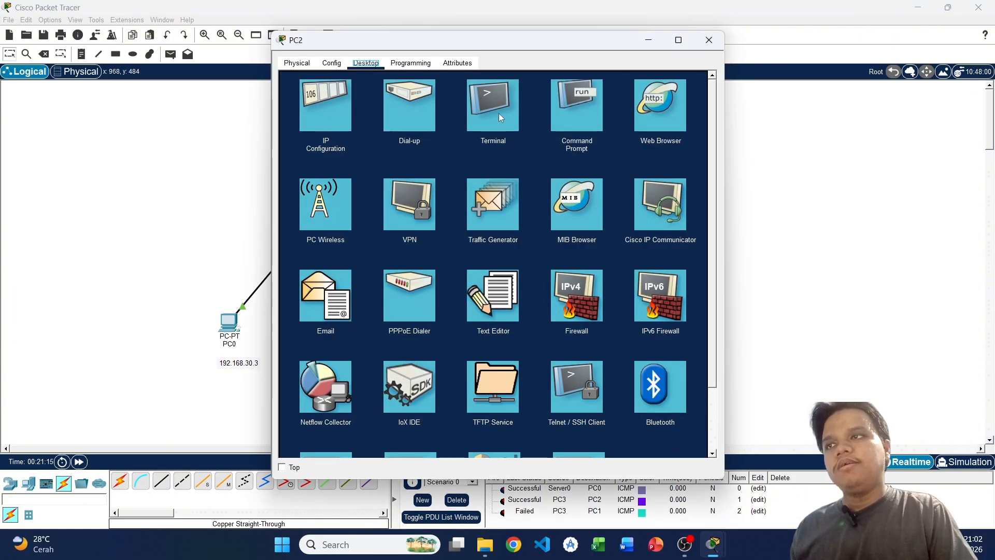
click(576, 108)
drag(530, 41, 757, 83)
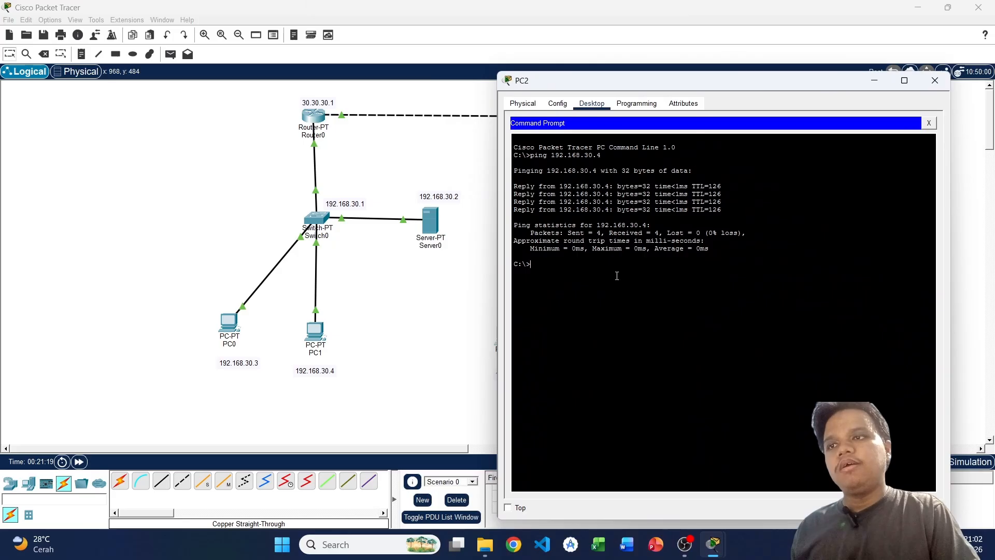
text(ping )
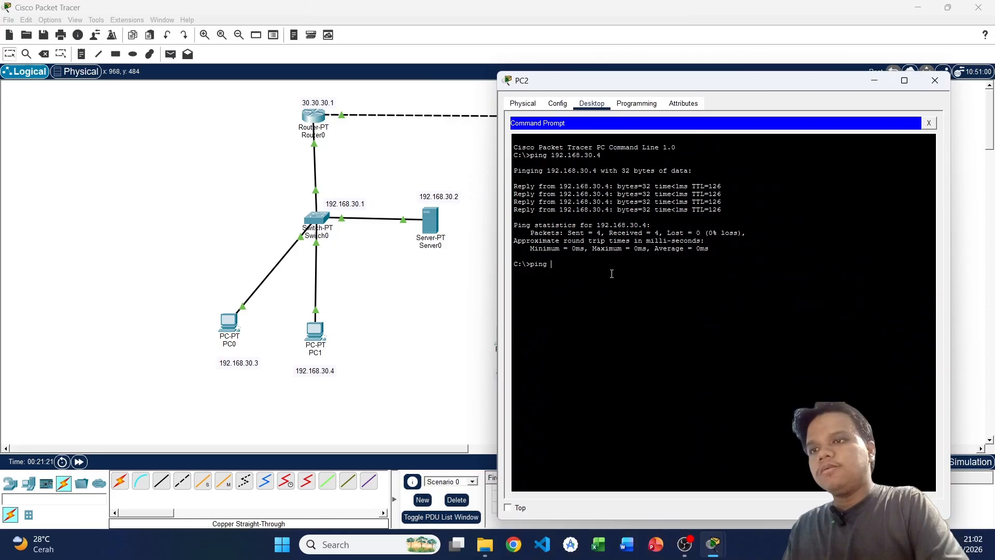
text(192.168.)
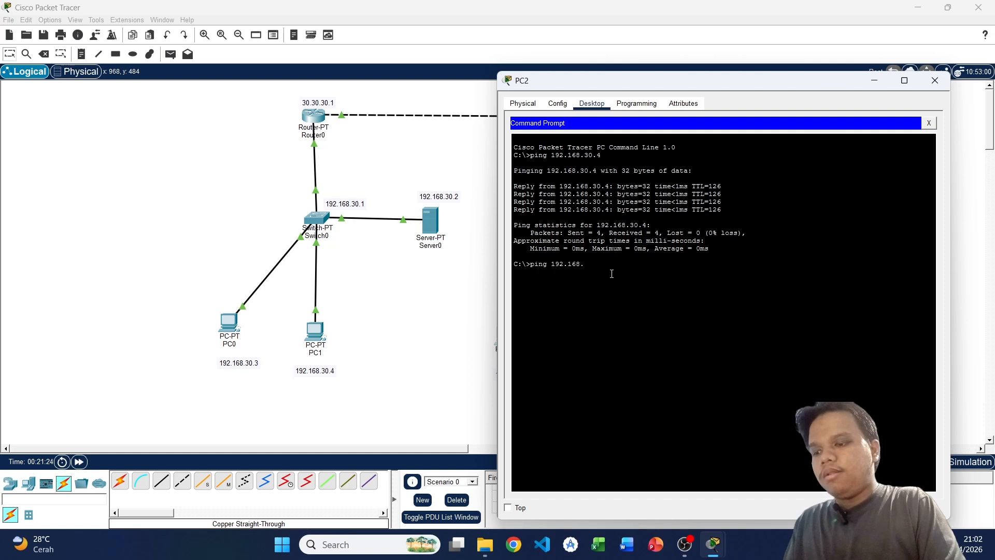
text(30.2)
key(Return)
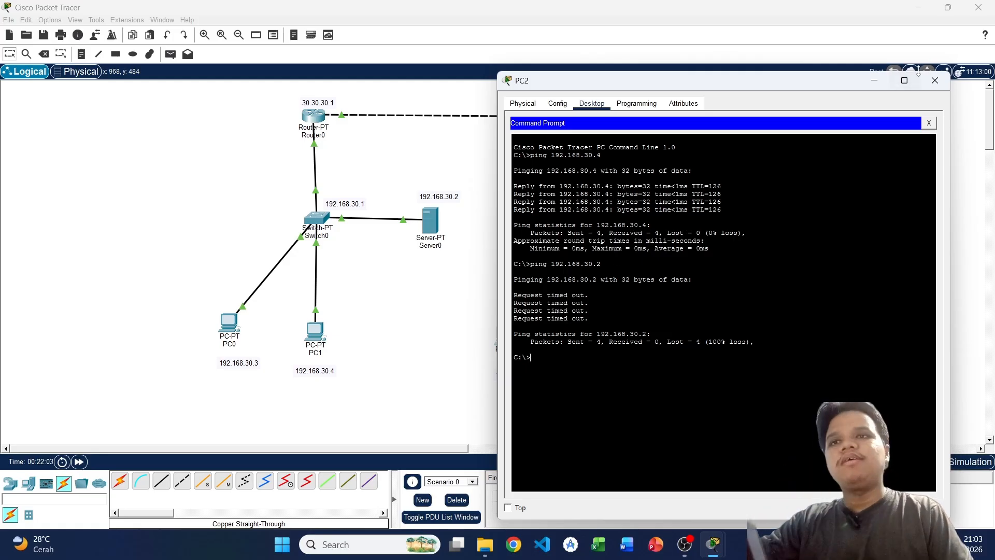
click(936, 81)
Ping PC2 at 192.168.40.2 from Server0's command prompt, and close the Server0 window
click(428, 222)
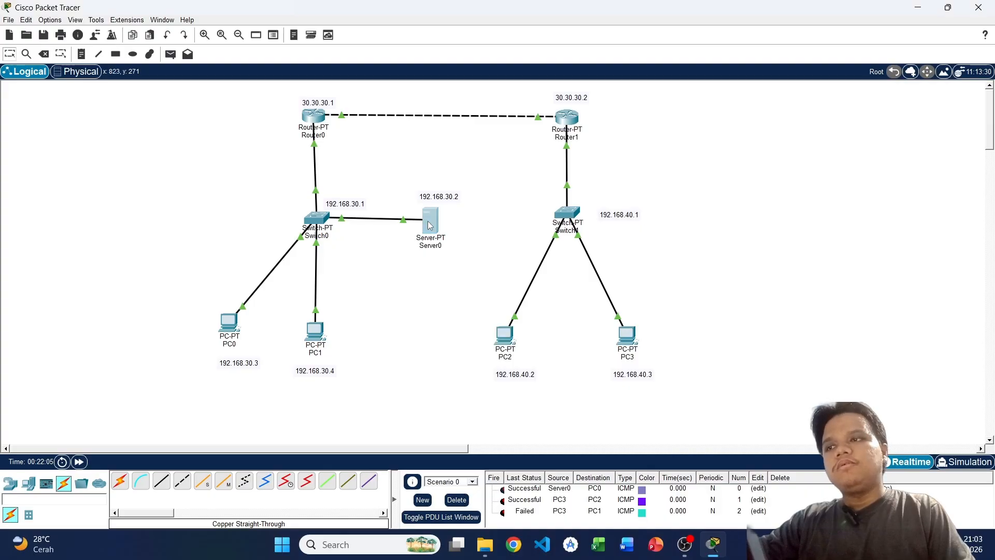
click(507, 113)
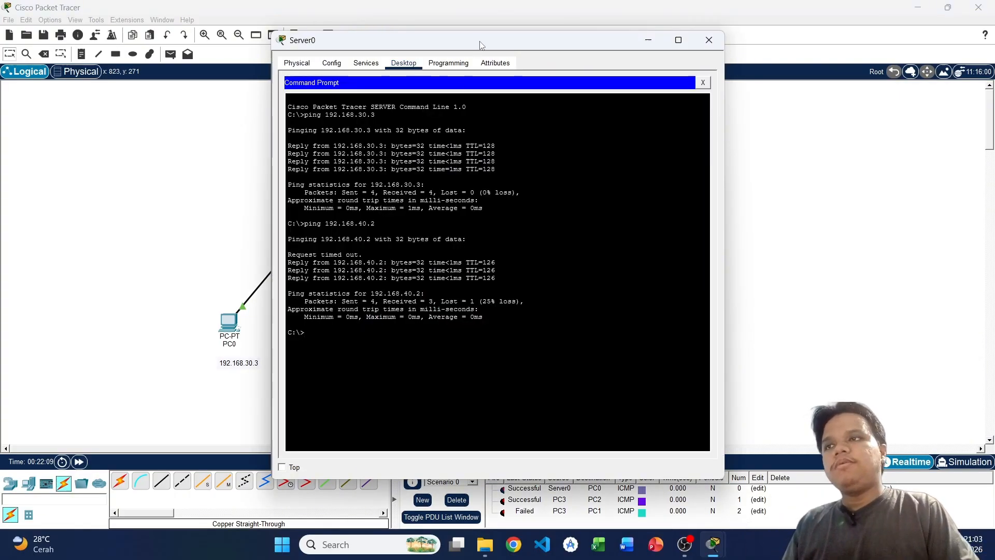
drag(478, 40, 301, 61)
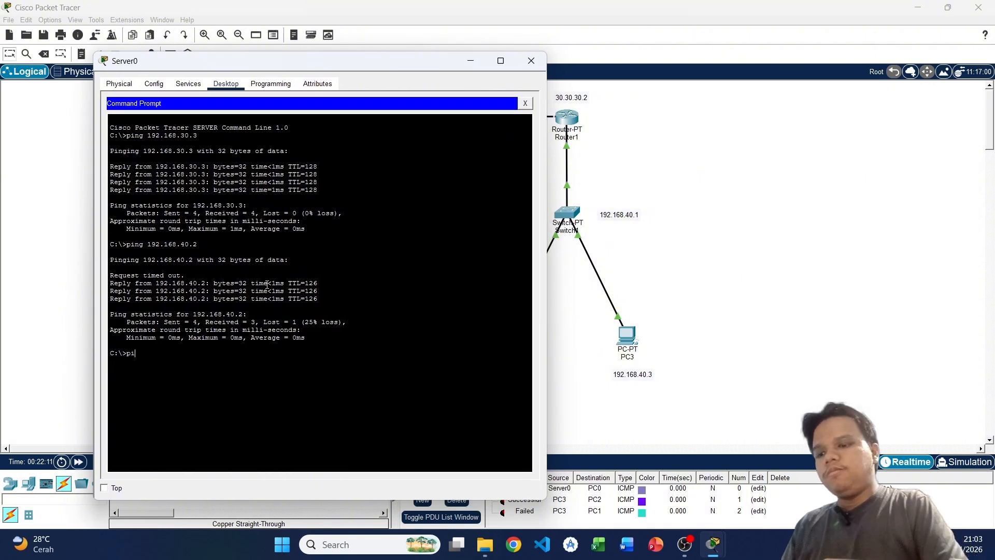
text(ping 192)
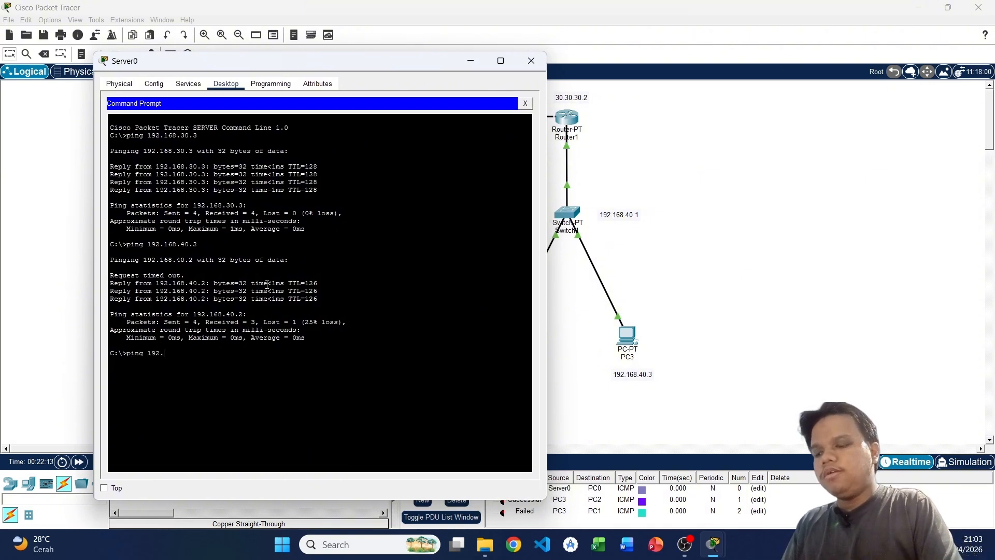
text(.168.40)
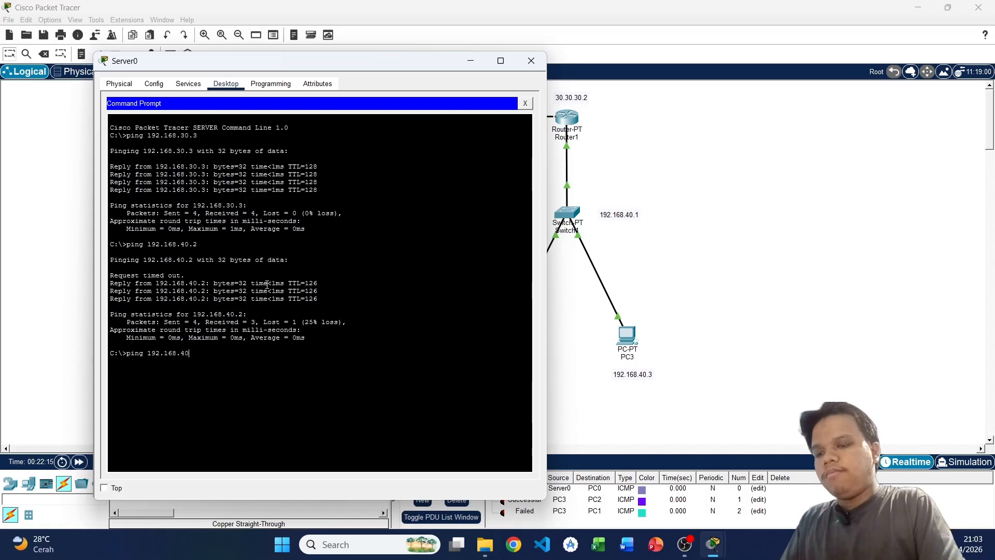
text(.2)
key(Return)
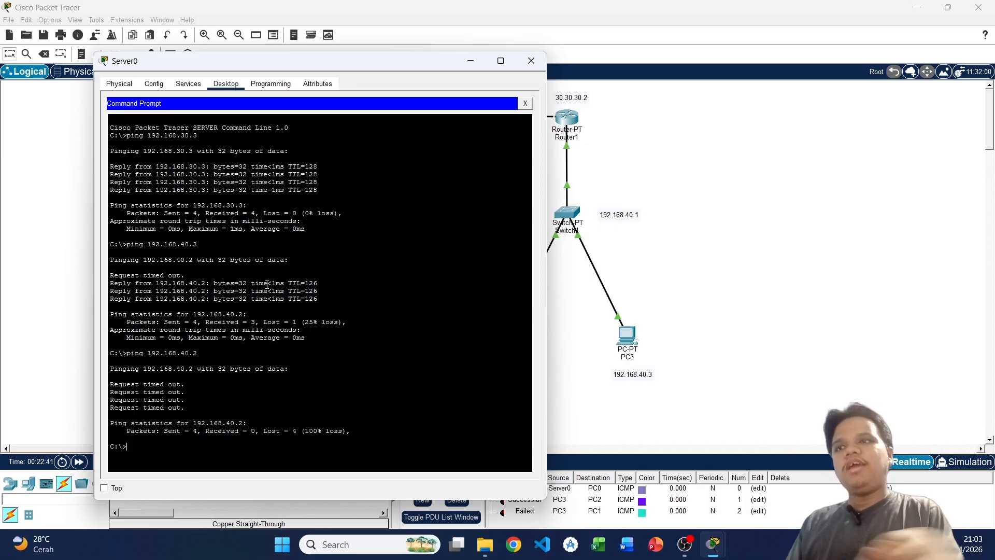
click(531, 61)
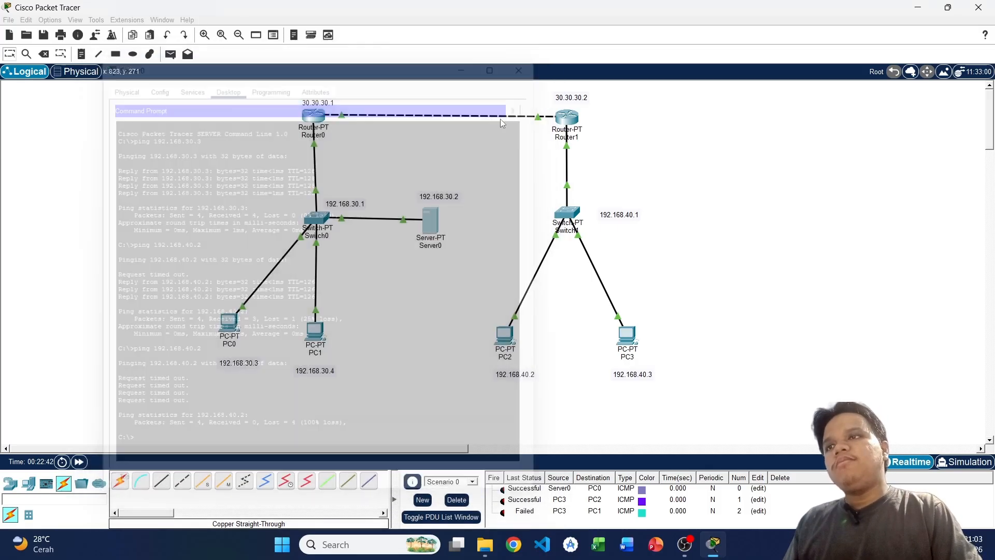
Ping Server0 at 192.168.30.2 from PC0's command prompt, and close the PC0 window
click(229, 324)
click(558, 127)
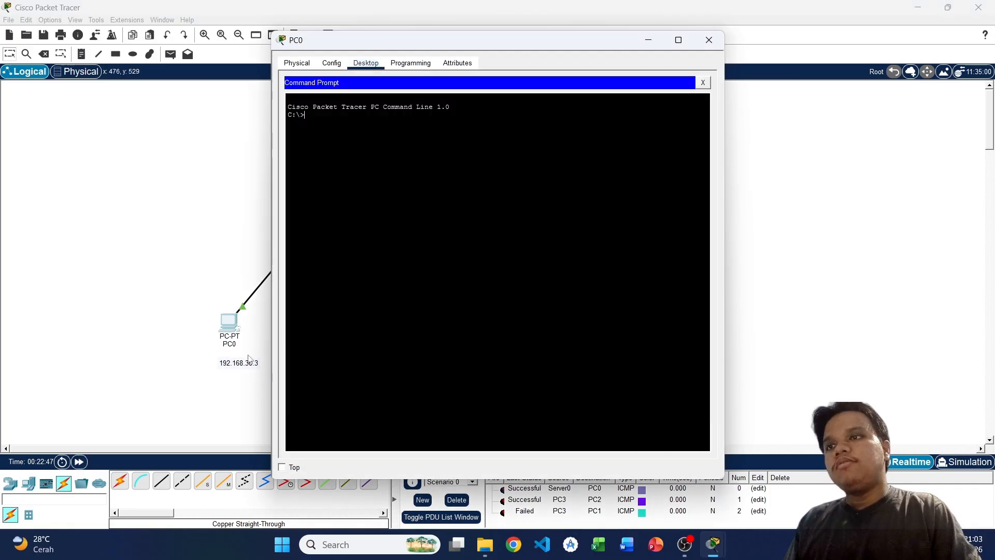
text(pin)
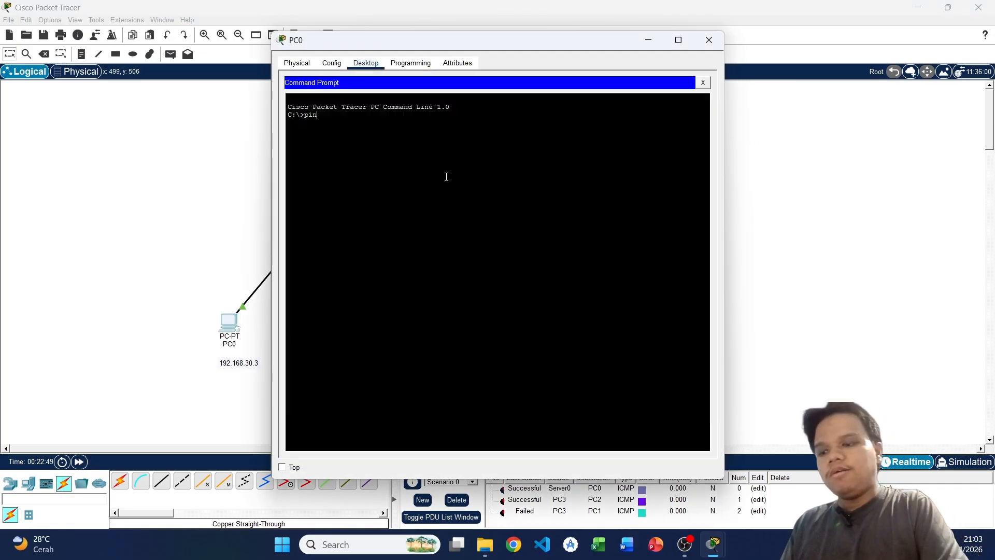
text(g 192.168.30.2)
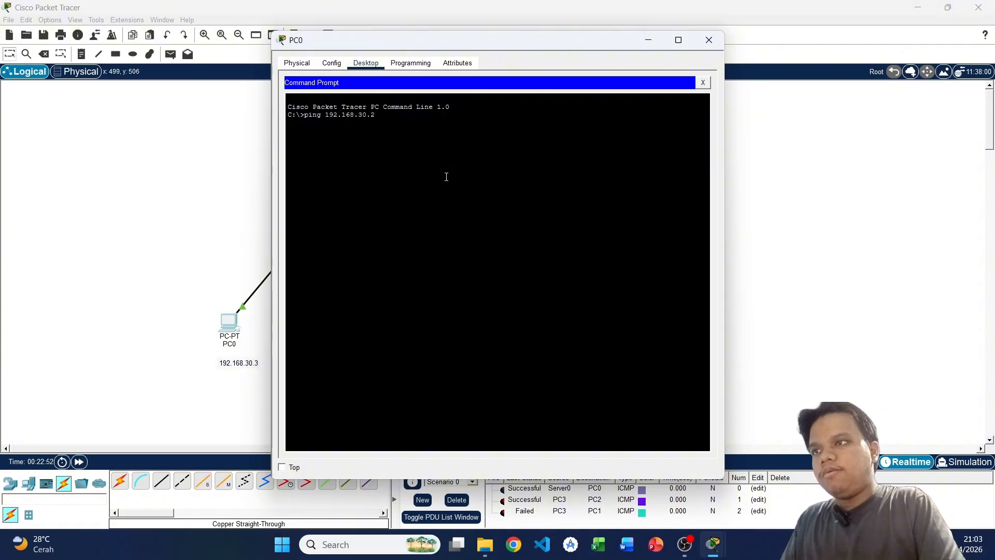
key(Return)
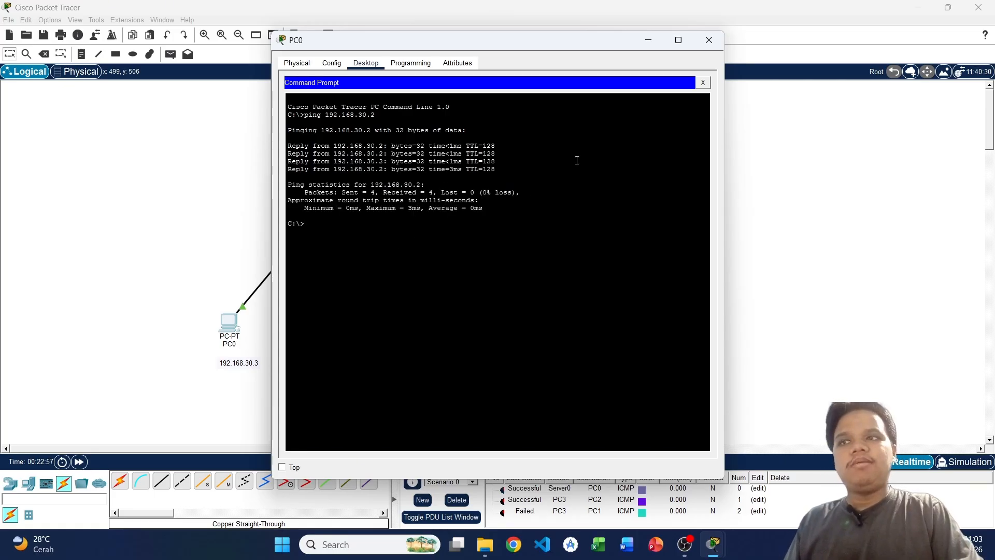
click(709, 40)
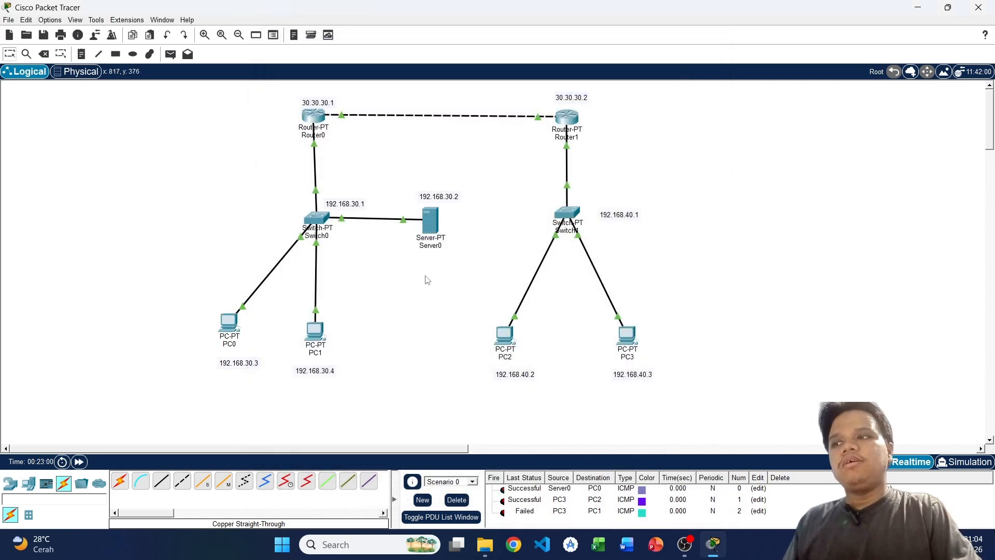